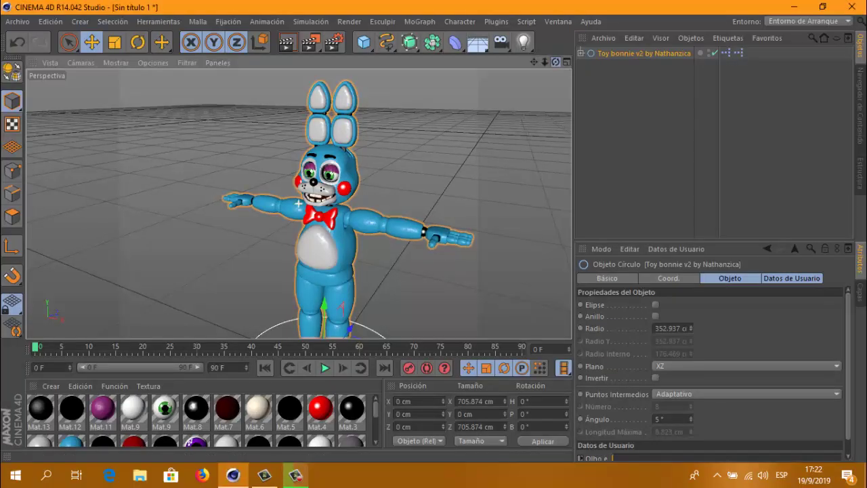
Orbit to the bunny's side, undo the last change and deselect the head.
alt+drag(366, 203, 298, 202)
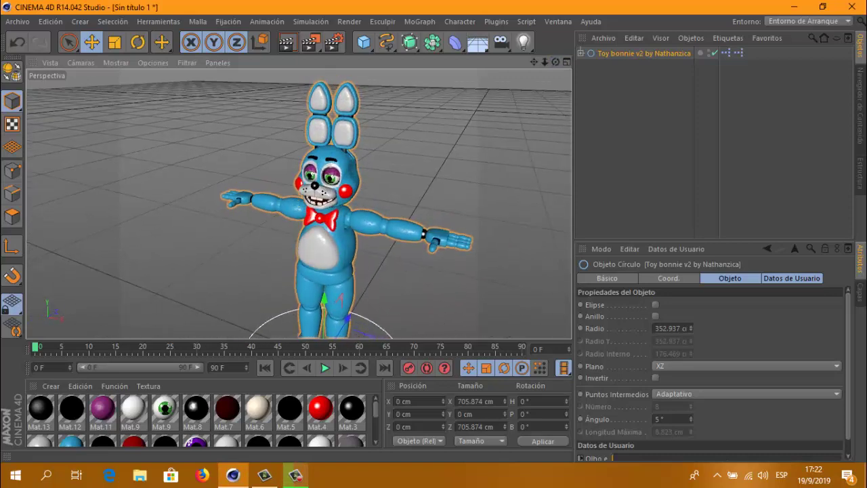
click(17, 41)
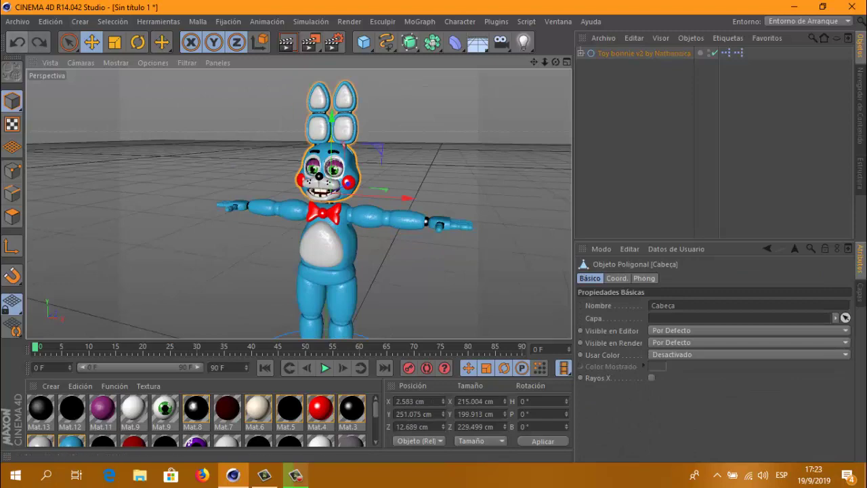
click(17, 42)
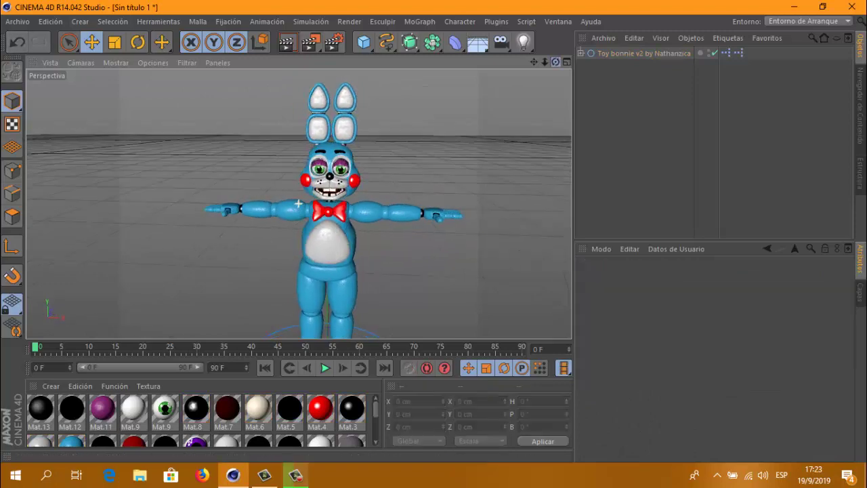
Set the render output size to 1280 x 720 at 30 fps.
click(334, 42)
text(1280)
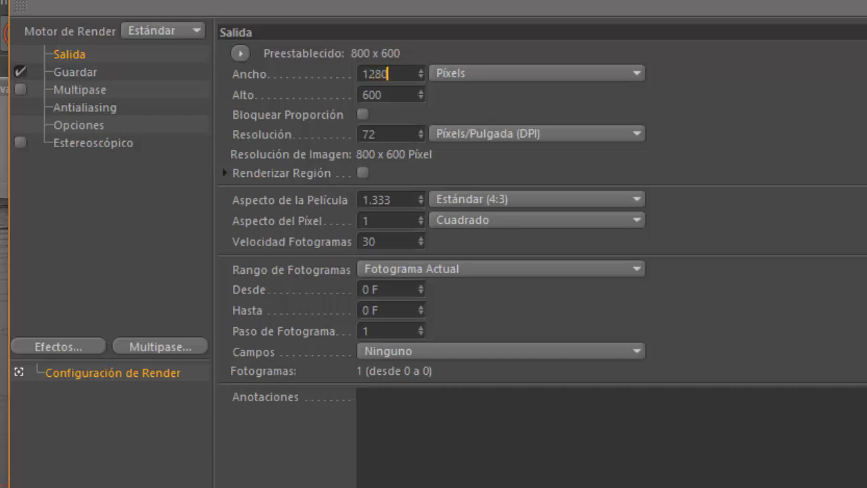
key(Tab)
text(7)
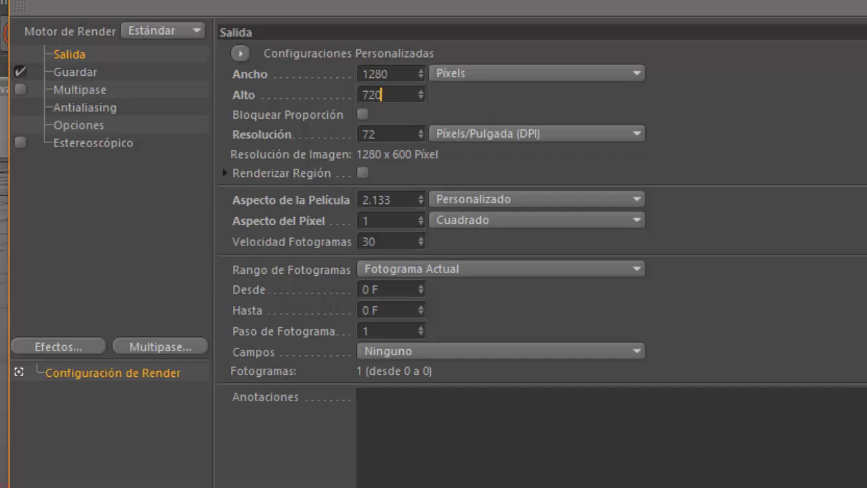
click(369, 241)
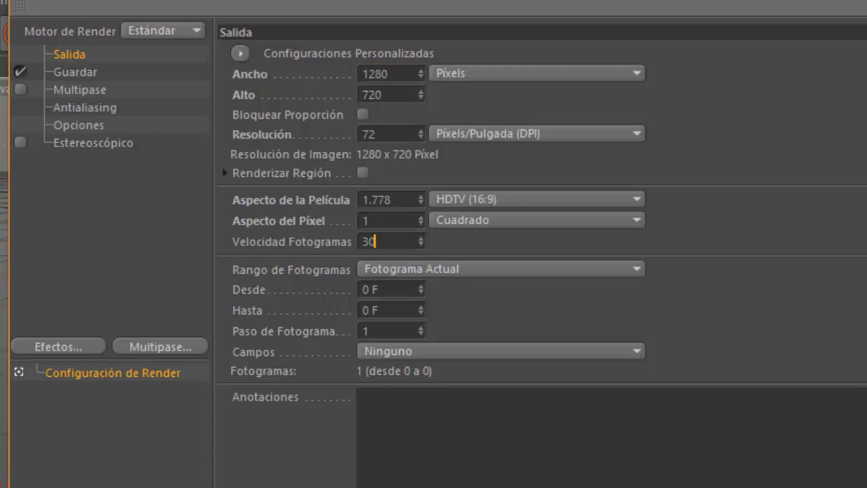
text(60)
key(Return)
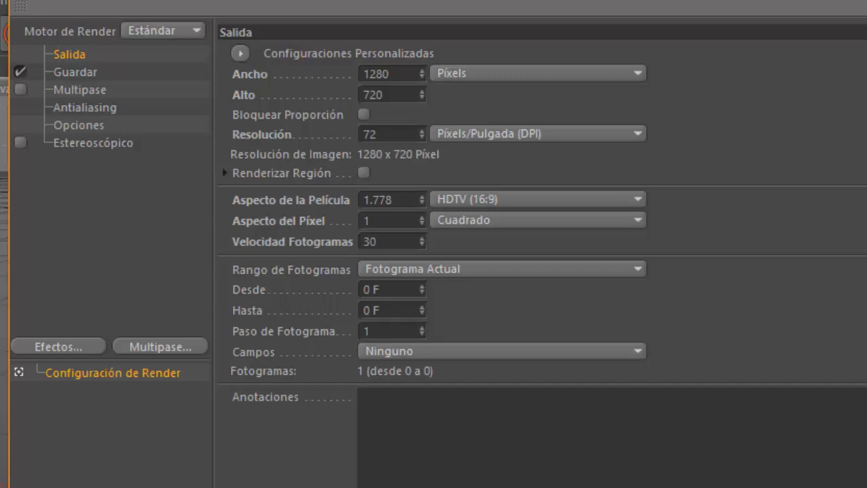
Set the frame range to all frames (0–90) and show the Save settings.
click(501, 269)
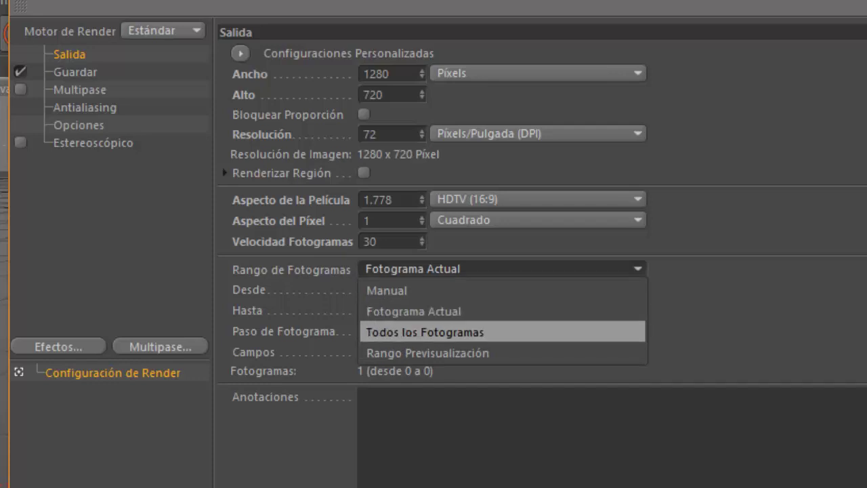
click(425, 332)
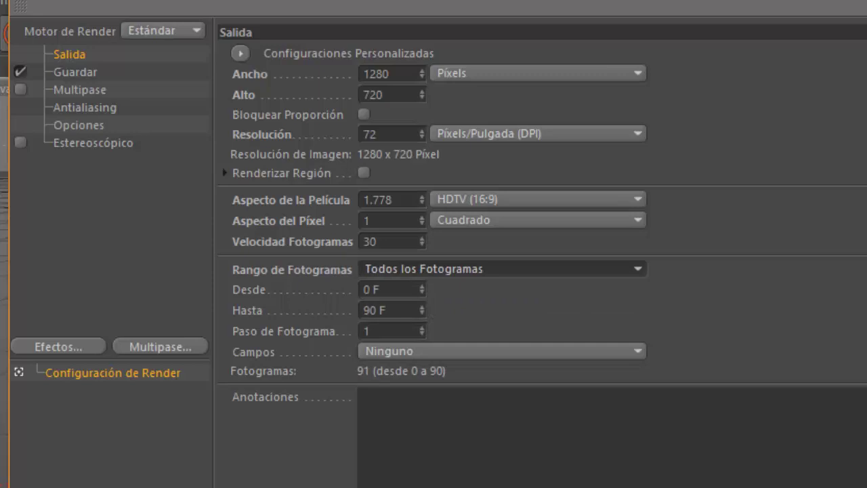
click(75, 72)
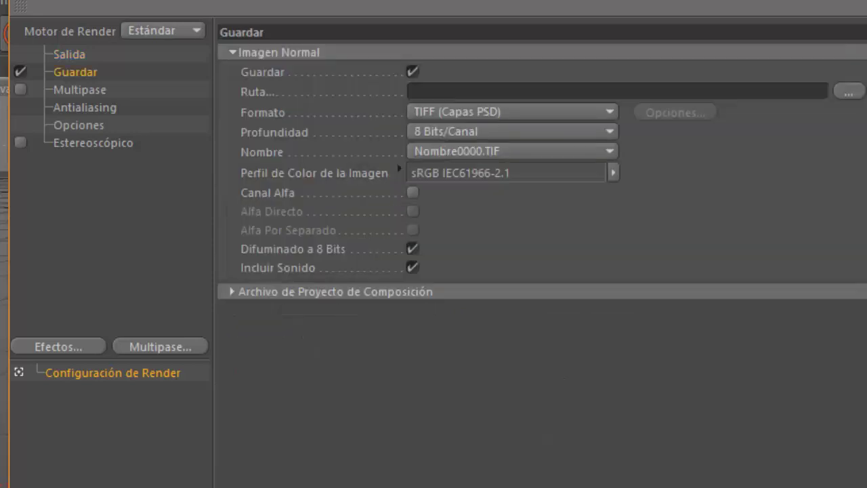
Save the render as an AVI movie named 'oiuhgfddkjhgfd' on the Desktop.
click(512, 112)
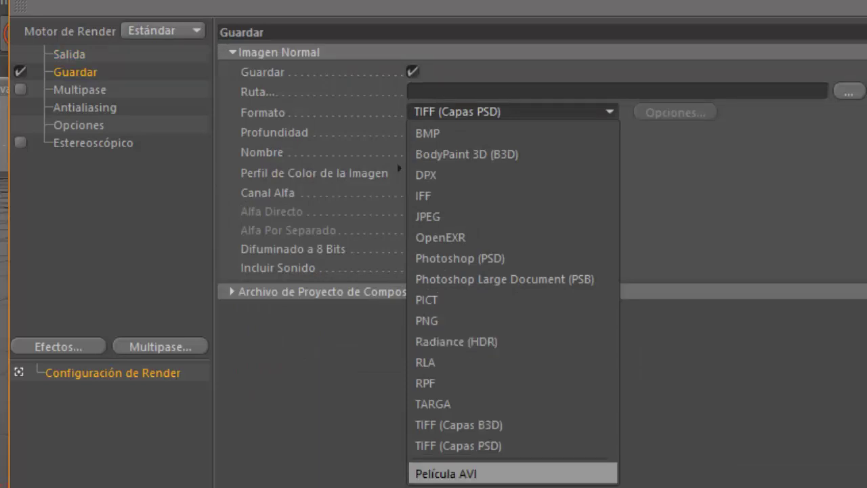
click(474, 473)
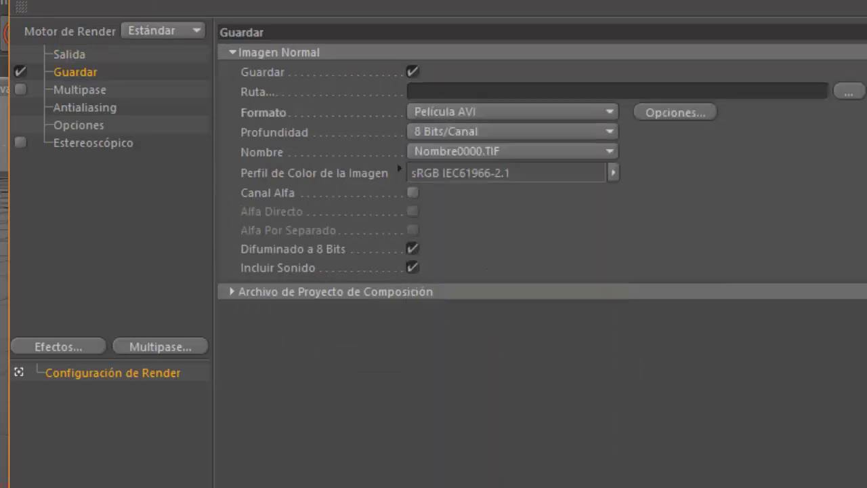
click(849, 91)
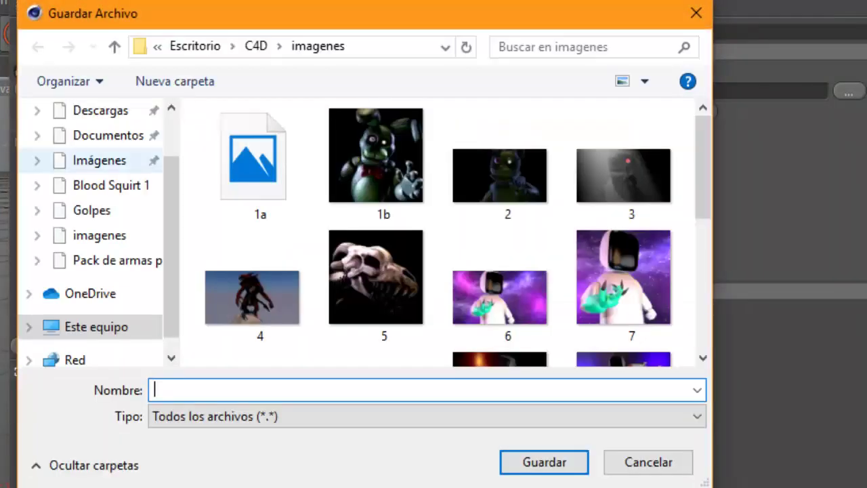
click(98, 151)
text(oiuhg)
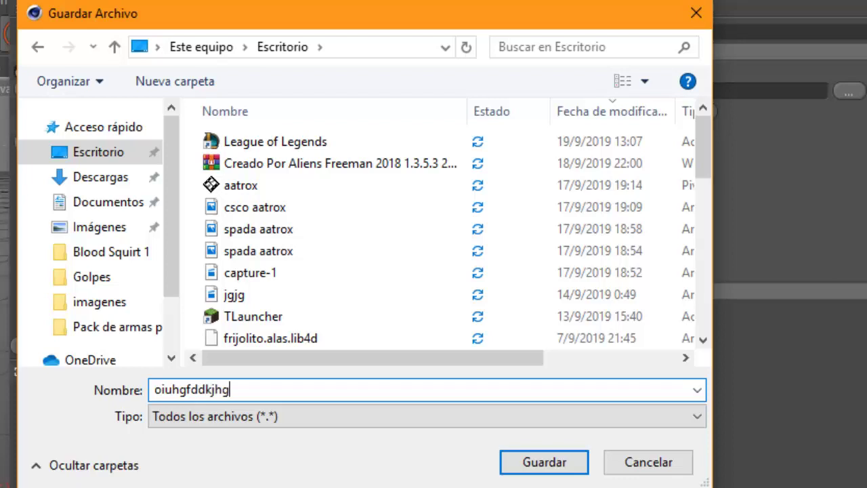
text(fd)
key(Return)
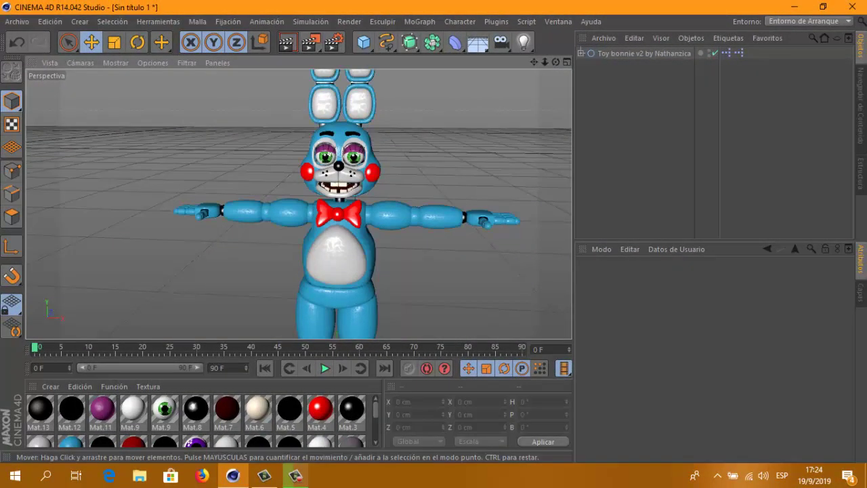
drag(534, 62, 497, 72)
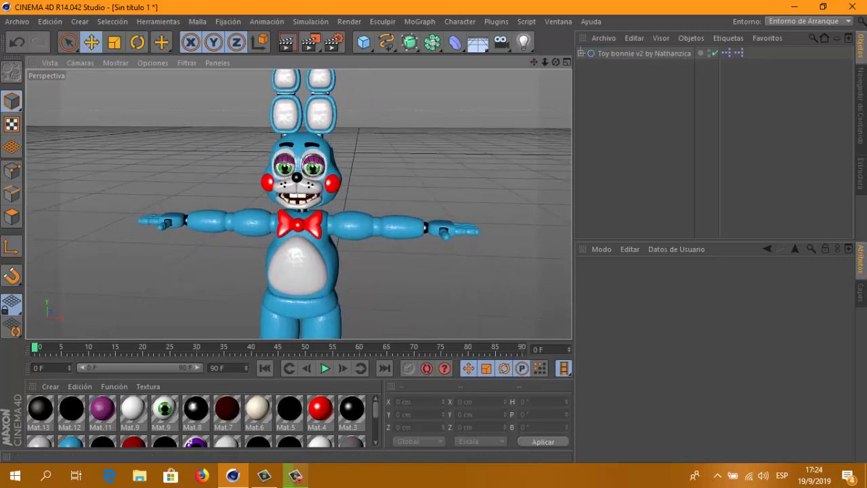
drag(556, 62, 515, 63)
alt+drag(298, 202, 257, 203)
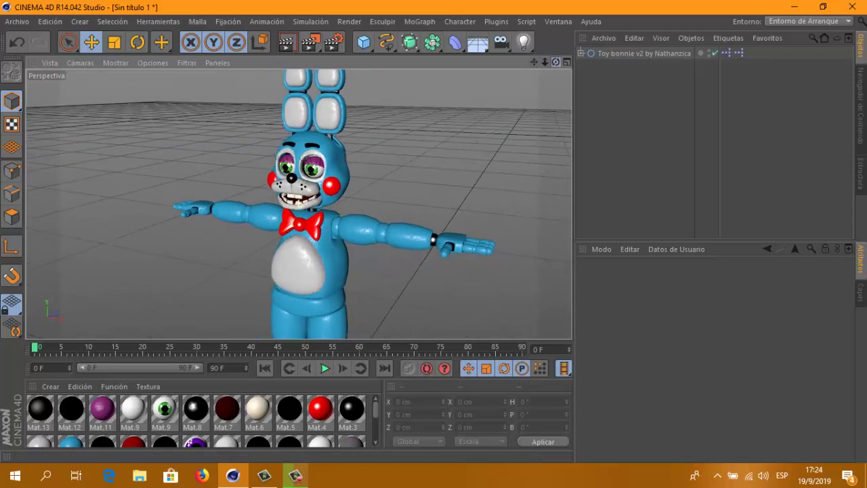
click(580, 53)
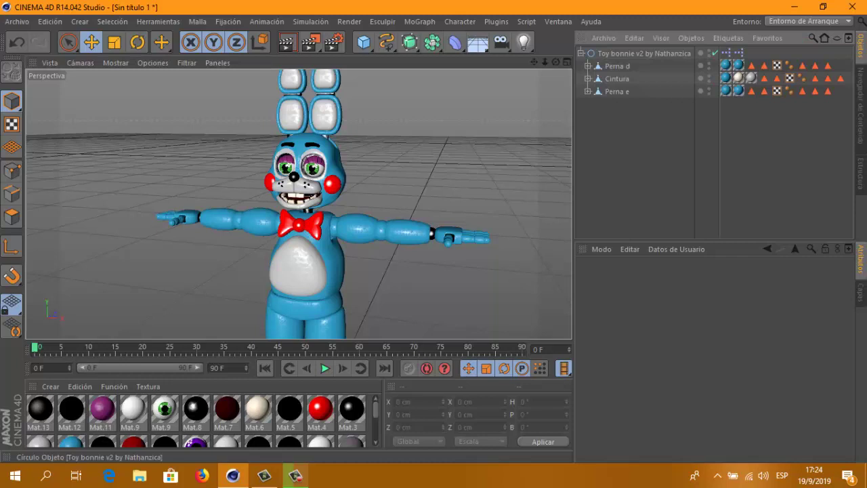
click(613, 66)
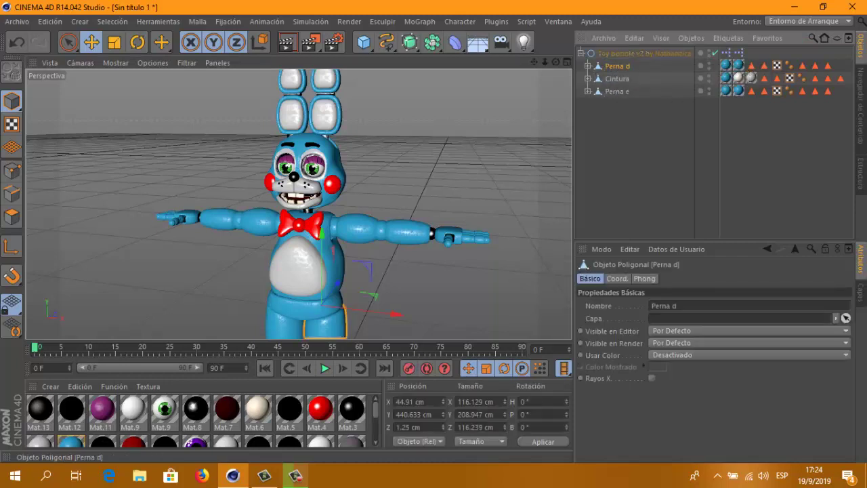
scroll(298, 204, down, 5)
scroll(298, 203, down, 2)
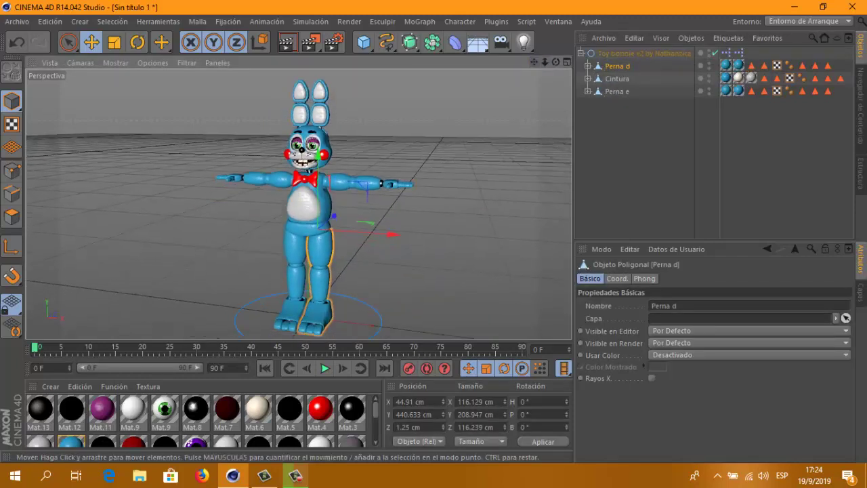
click(293, 271)
click(138, 42)
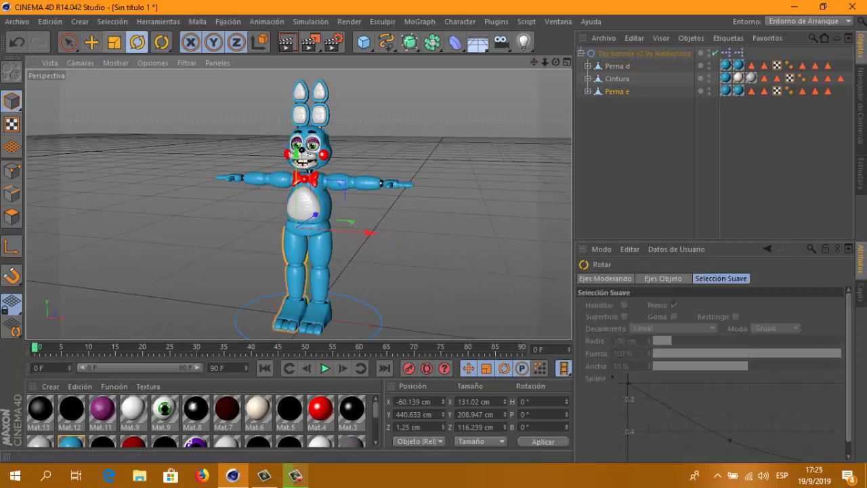
mouse_move(296, 274)
mouse_down()
mouse_move(250, 265)
mouse_move(240, 284)
mouse_up()
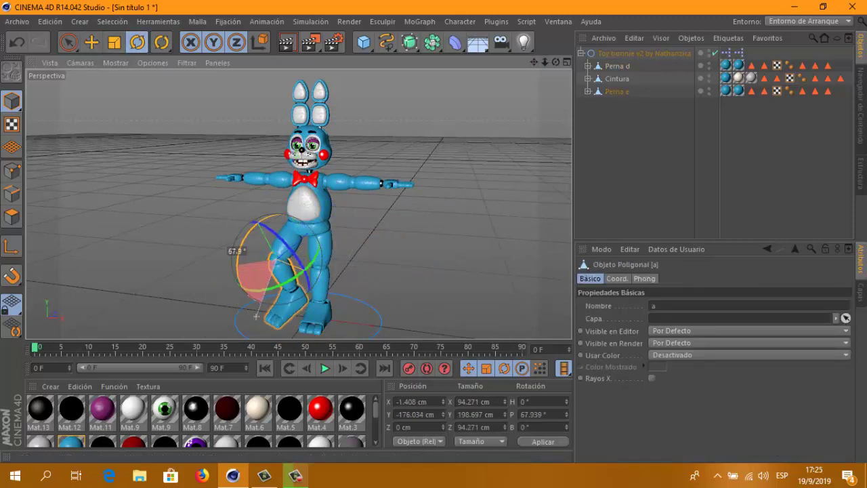
click(285, 311)
mouse_move(264, 302)
mouse_down()
mouse_move(252, 281)
mouse_move(257, 298)
mouse_up()
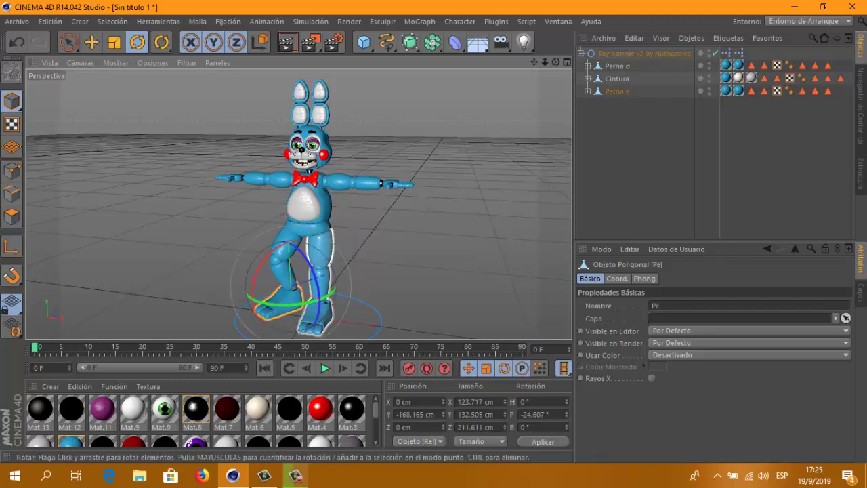
click(335, 285)
drag(335, 223, 318, 224)
click(325, 285)
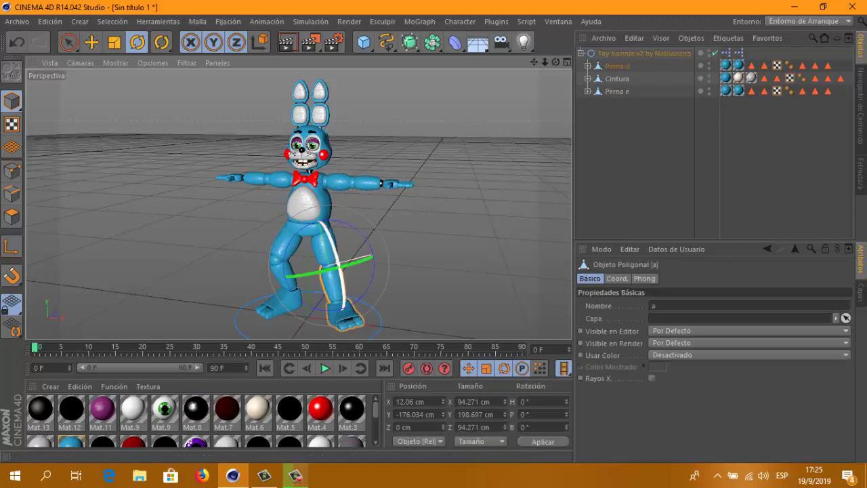
drag(332, 298, 371, 256)
click(332, 313)
drag(342, 318, 337, 284)
click(420, 271)
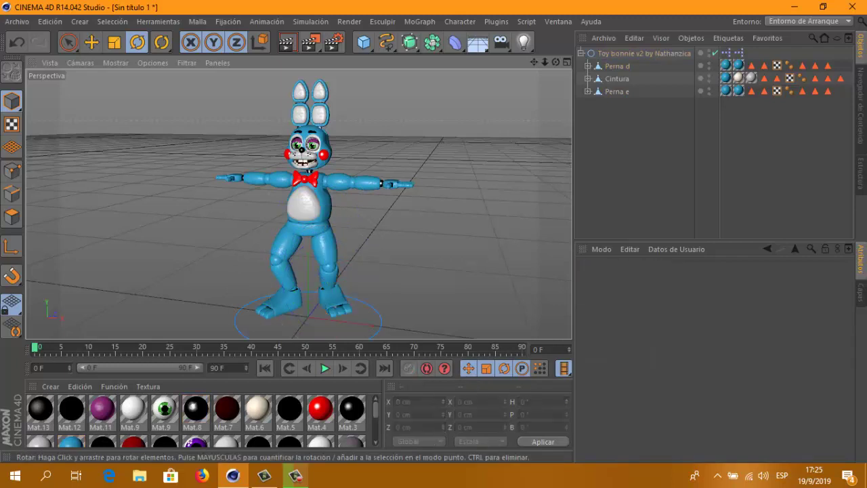
alt+drag(420, 271, 298, 203)
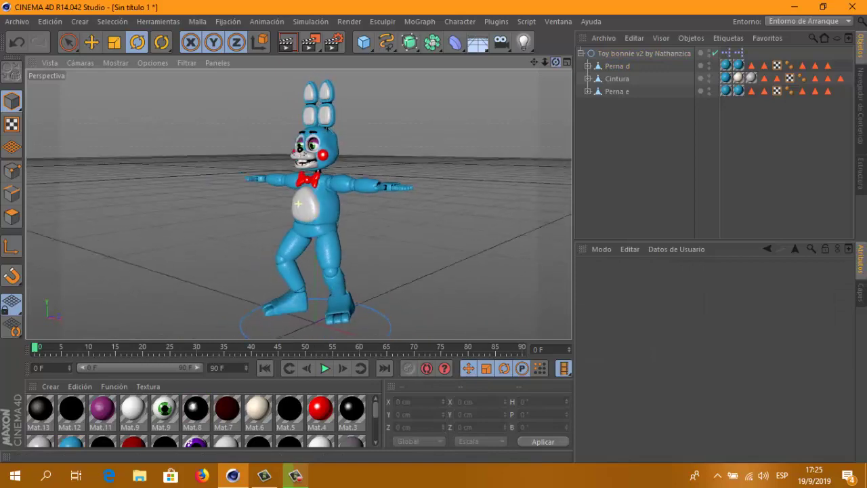
click(16, 42)
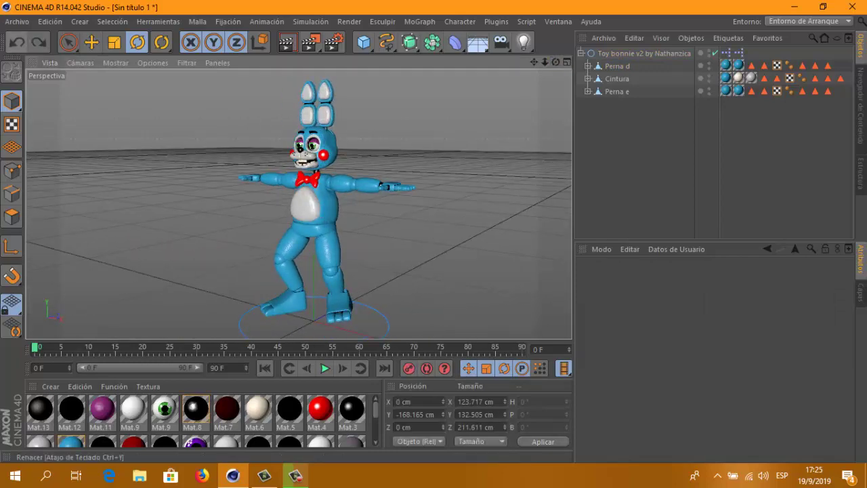
click(16, 42)
click(16, 42)
click(16, 42)
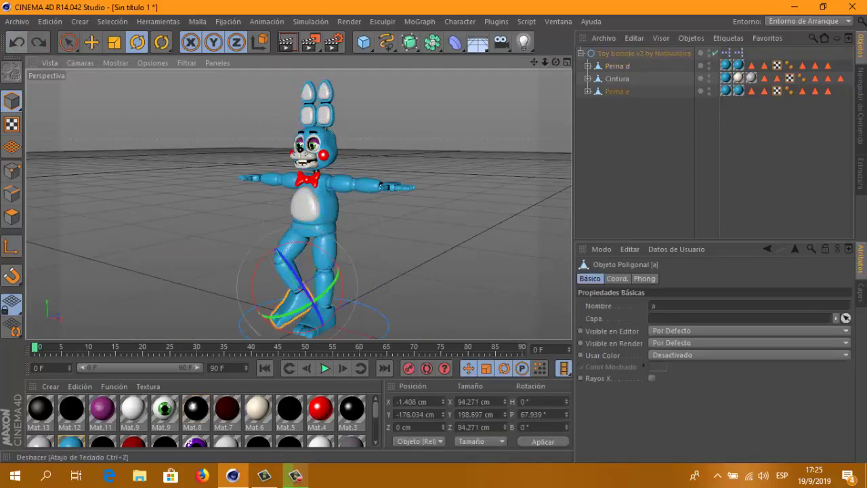
click(16, 42)
mouse_move(555, 62)
mouse_down()
mouse_move(541, 68)
mouse_move(562, 68)
mouse_move(520, 79)
mouse_up()
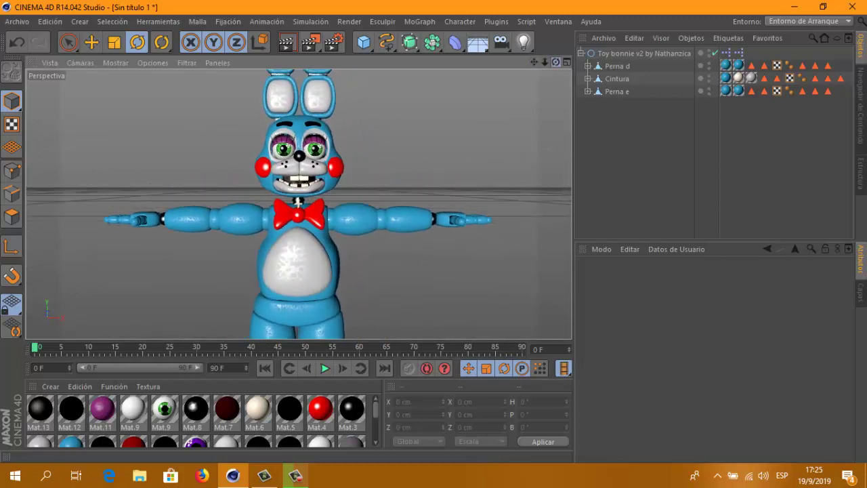
Rotate both arms, Braço d and Braço e, down to the sides and bend the forearm inward.
click(407, 224)
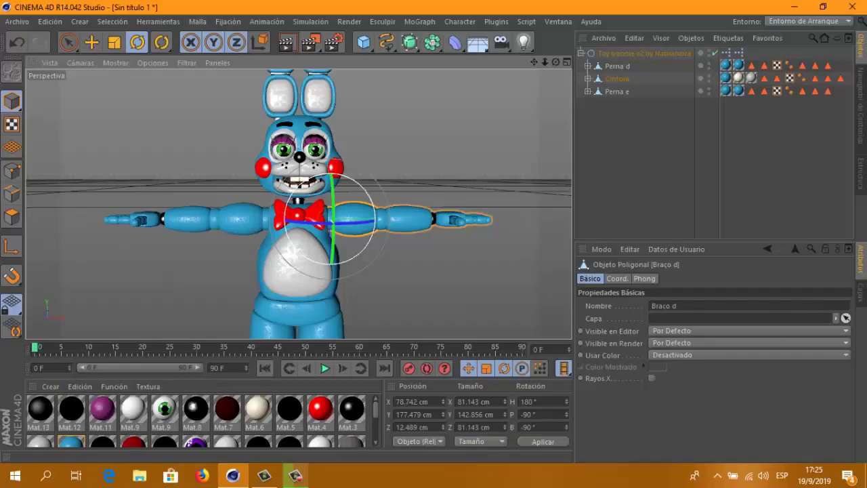
drag(376, 203, 372, 241)
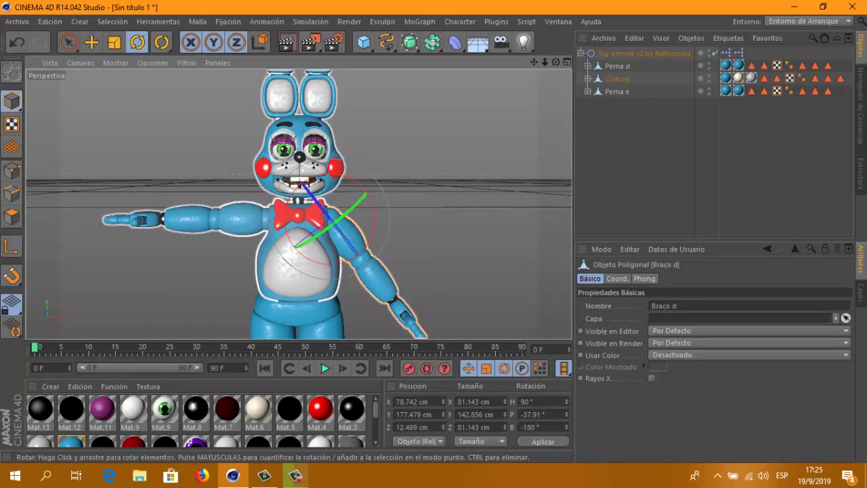
click(193, 218)
drag(231, 196, 250, 242)
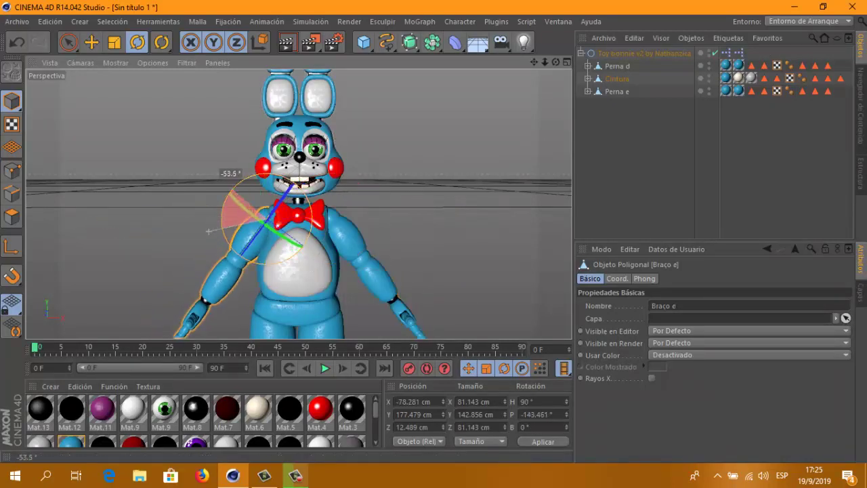
click(370, 264)
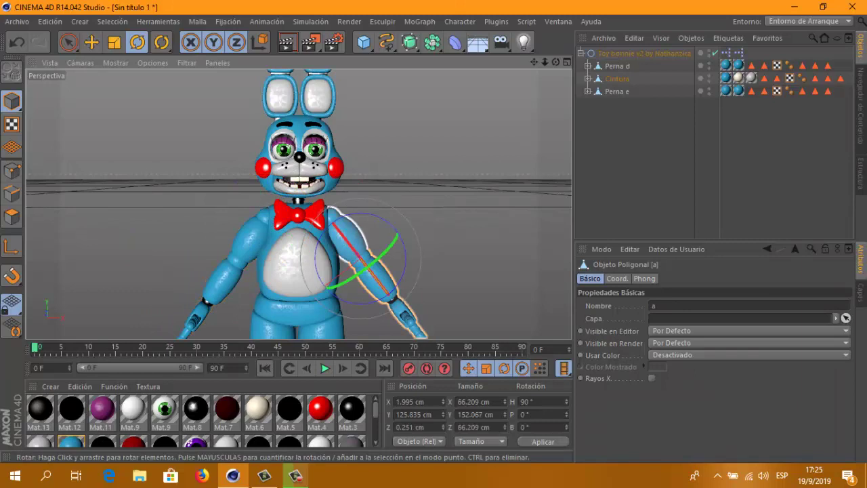
mouse_move(372, 248)
mouse_down()
mouse_move(377, 263)
mouse_move(247, 268)
mouse_up()
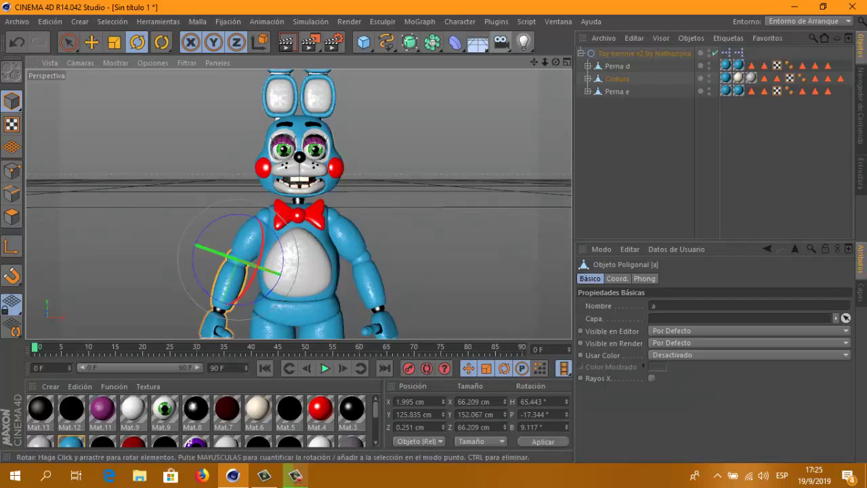
click(433, 291)
Select three fingers of one hand and curl them.
scroll(300, 204, up, 3)
scroll(299, 204, up, 4)
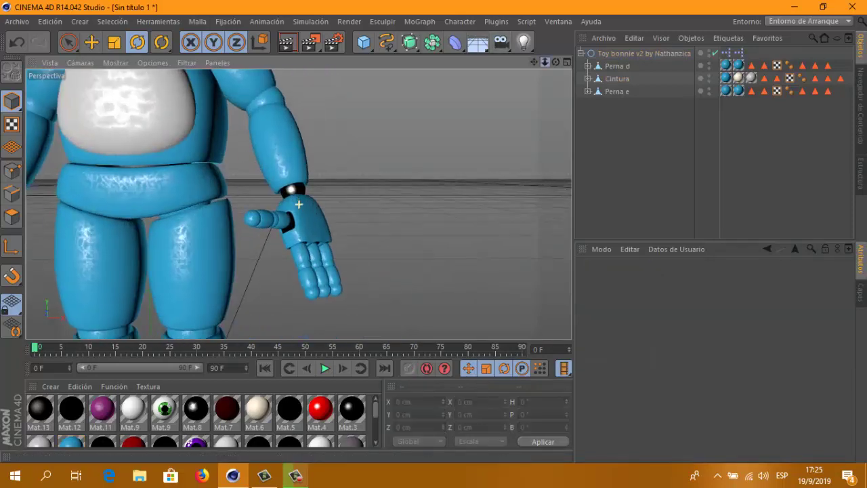
alt+drag(299, 204, 302, 244)
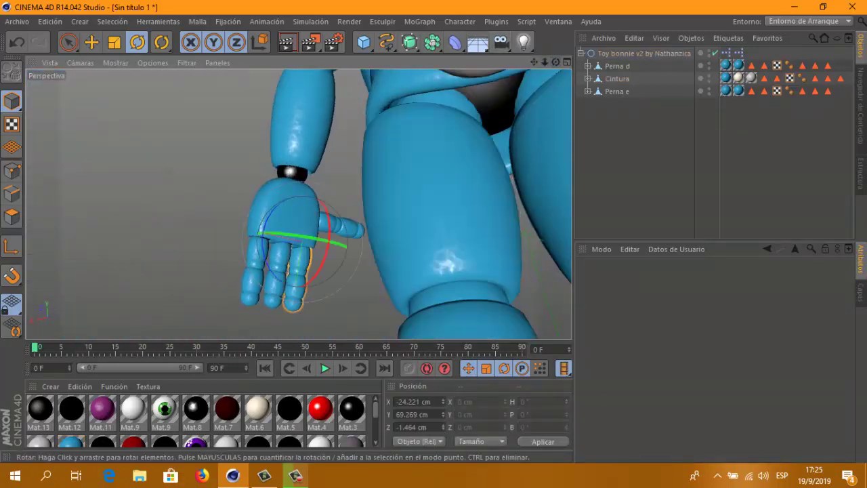
click(295, 288)
shift+click(281, 285)
click(304, 278)
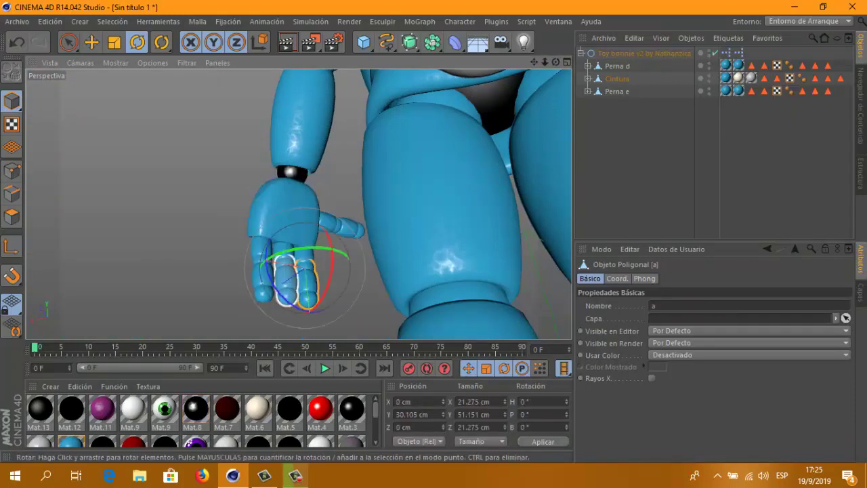
shift+click(285, 288)
shift+click(268, 291)
drag(305, 298, 298, 267)
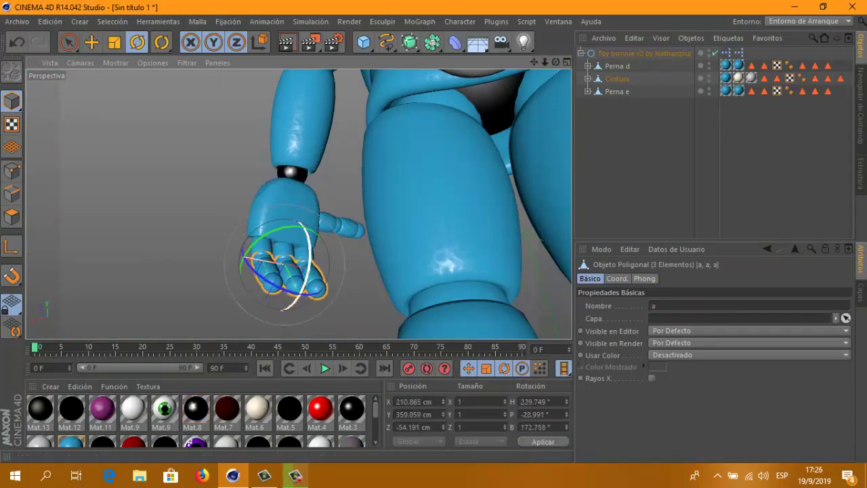
Rotate the thumb down toward the palm and angle the fingers to hang down.
click(353, 227)
mouse_move(318, 203)
mouse_down()
mouse_move(339, 261)
mouse_move(298, 290)
mouse_move(299, 203)
mouse_up()
click(349, 251)
scroll(298, 203, up, 3)
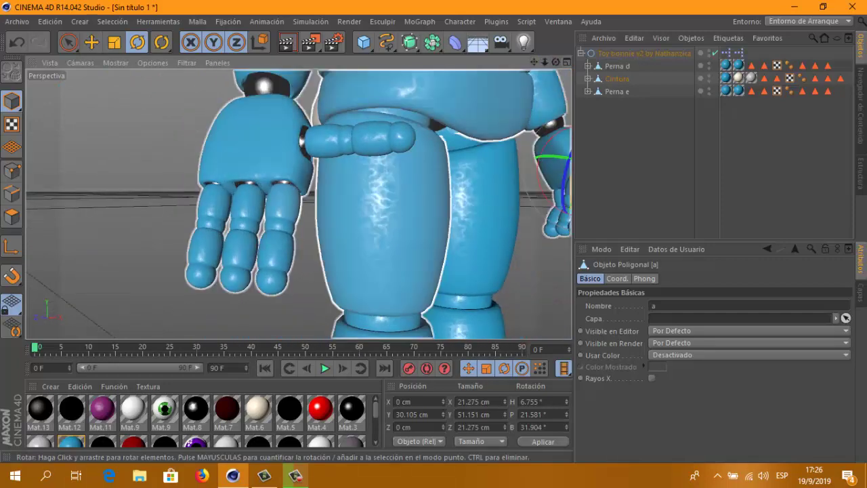
drag(234, 203, 244, 284)
alt+drag(271, 203, 169, 203)
click(234, 112)
mouse_move(311, 136)
mouse_down()
mouse_move(356, 157)
mouse_move(299, 202)
mouse_move(299, 217)
mouse_up()
click(278, 200)
Tilt both ears backward, then tilt the right ear further back.
scroll(299, 201, up, 5)
click(283, 145)
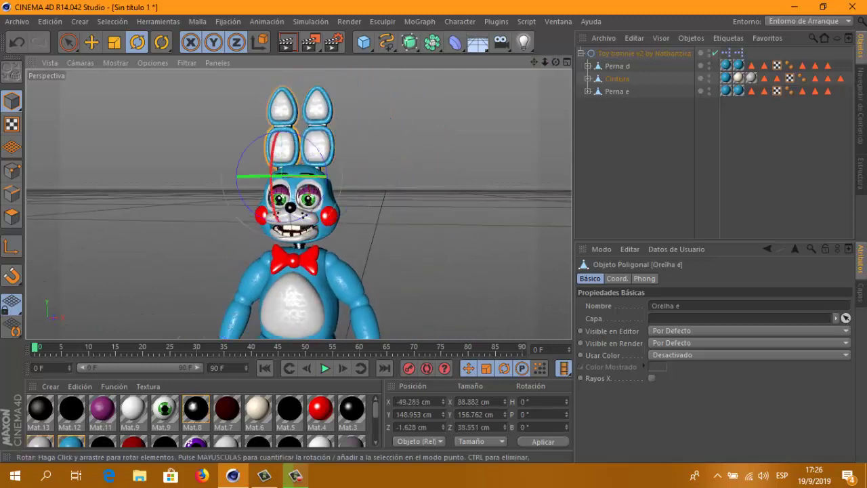
shift+click(316, 105)
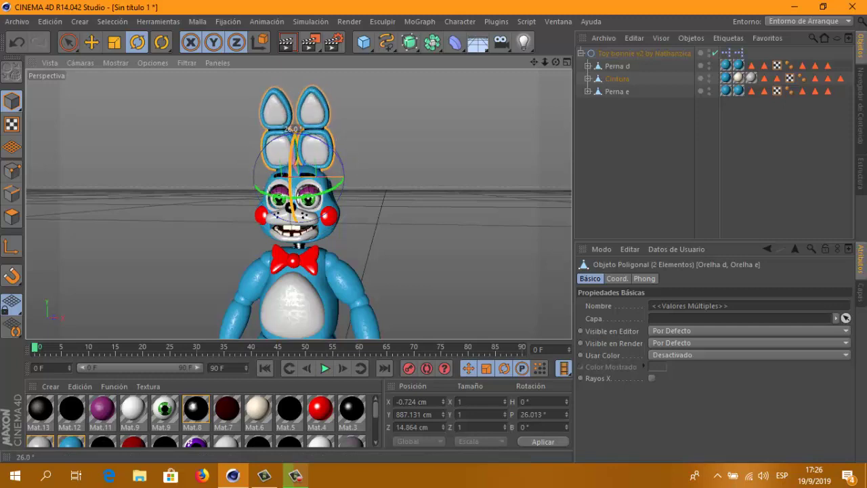
drag(302, 178, 302, 152)
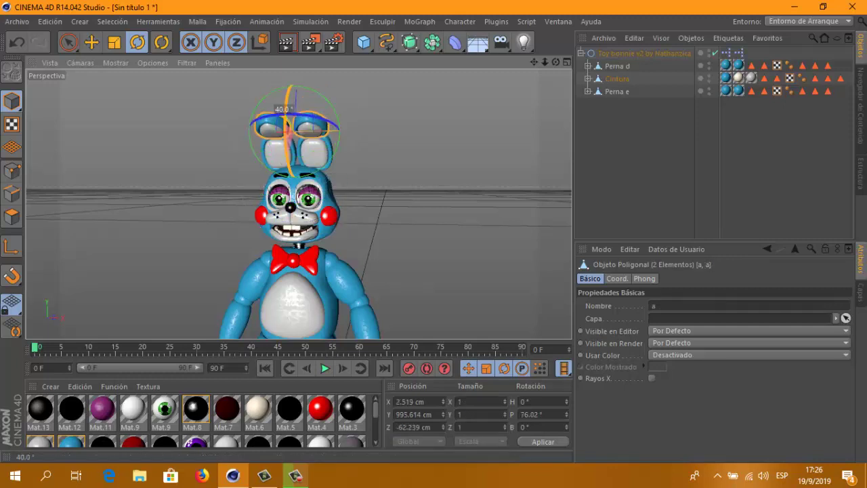
key(ctrl+shift+a)
click(312, 145)
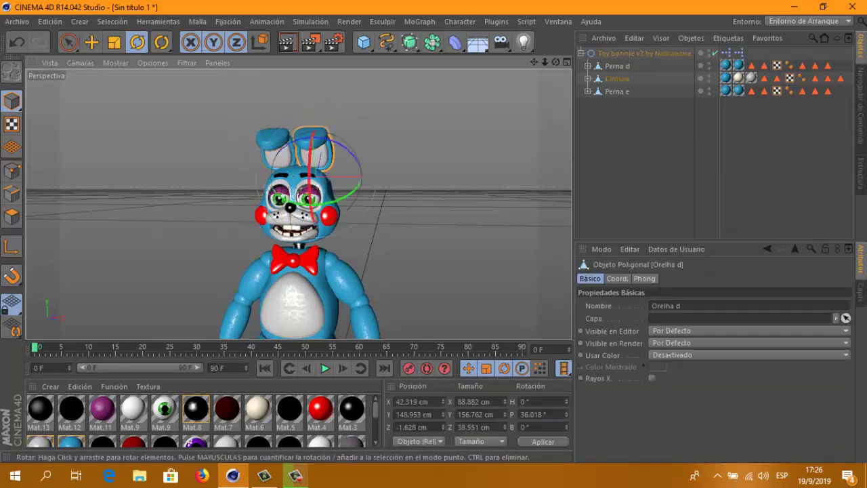
drag(342, 193, 313, 207)
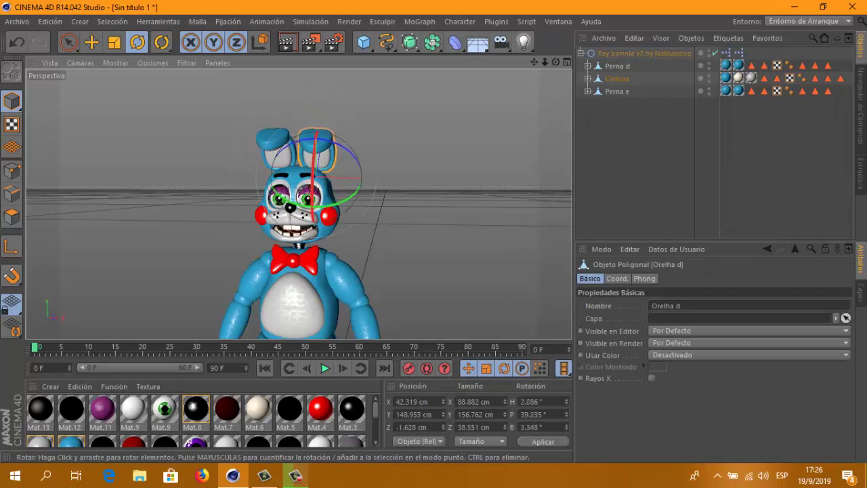
Tilt the left ear back and bend its upper tip segment backward.
click(329, 153)
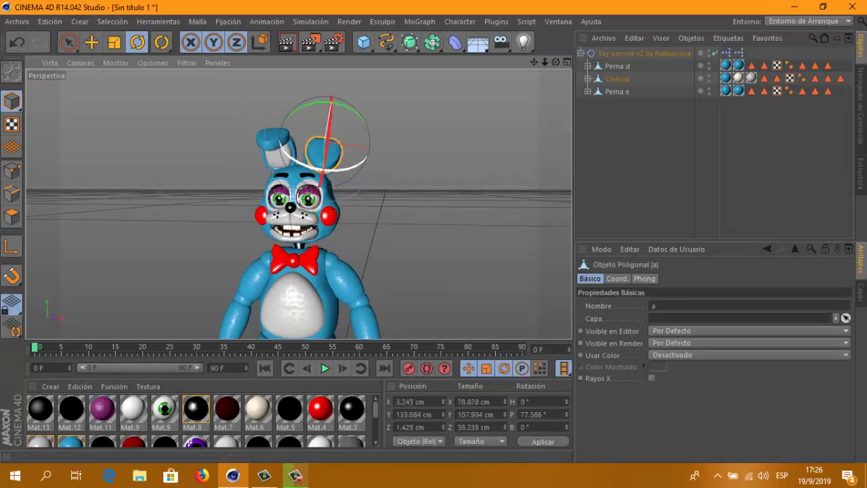
click(275, 139)
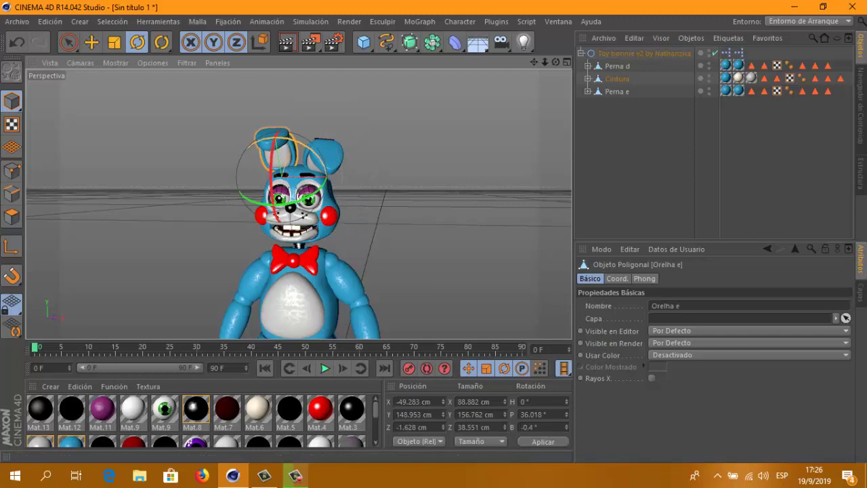
drag(257, 156, 271, 197)
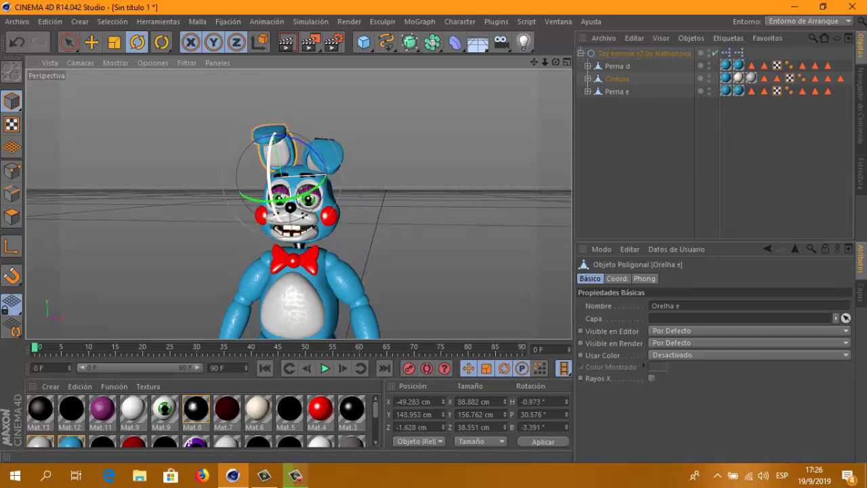
click(273, 134)
drag(275, 136, 267, 145)
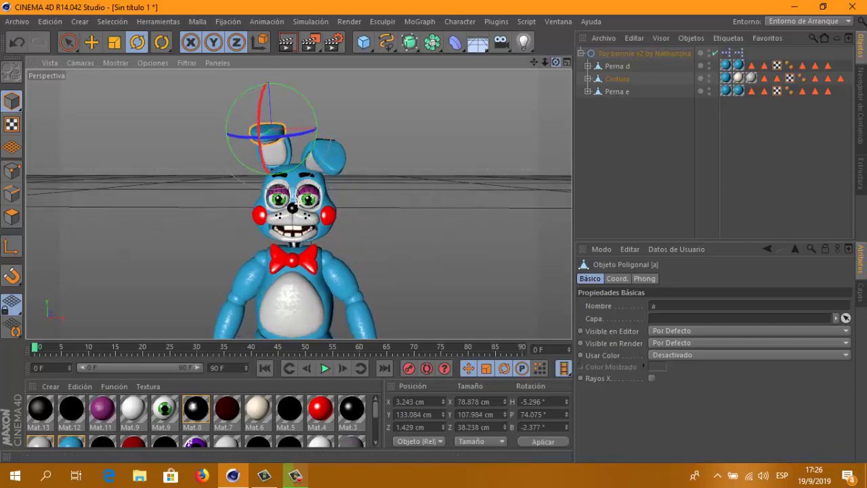
alt+drag(406, 204, 298, 204)
click(461, 285)
alt+drag(299, 204, 299, 203)
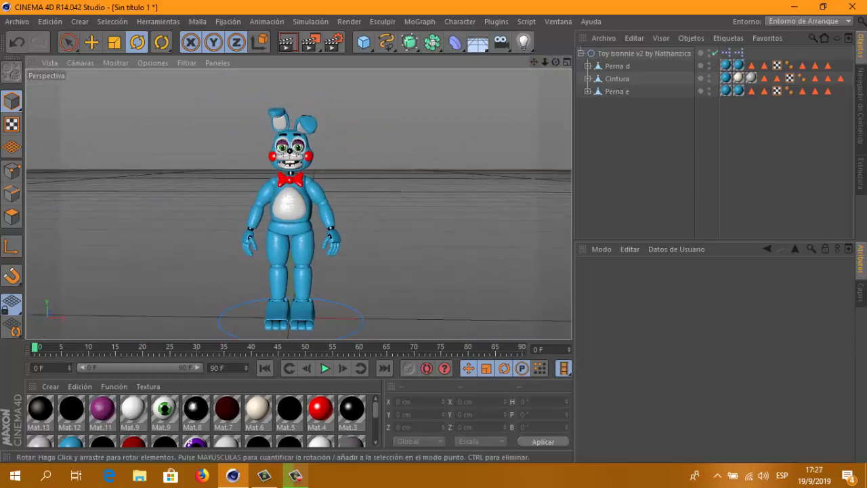
click(288, 161)
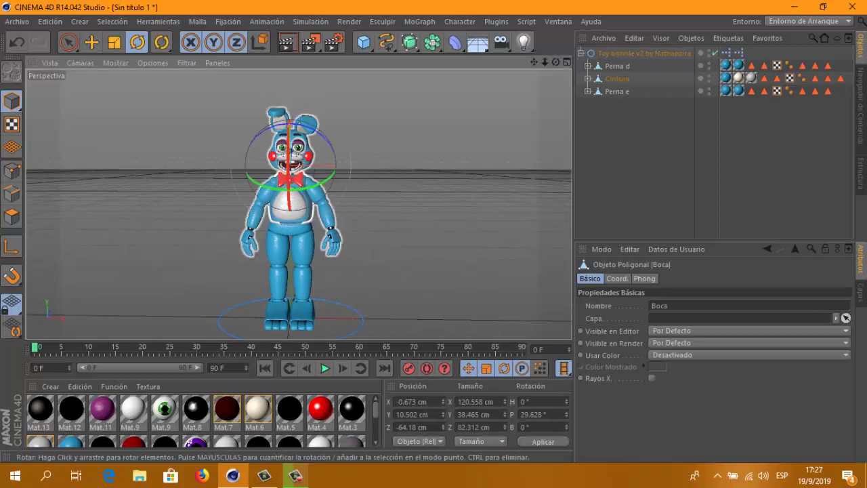
click(483, 158)
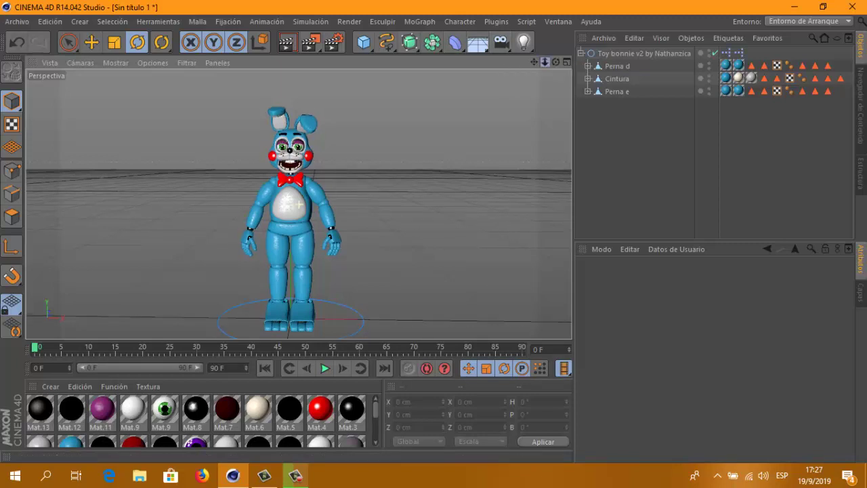
scroll(298, 203, up, 4)
scroll(298, 203, down, 2)
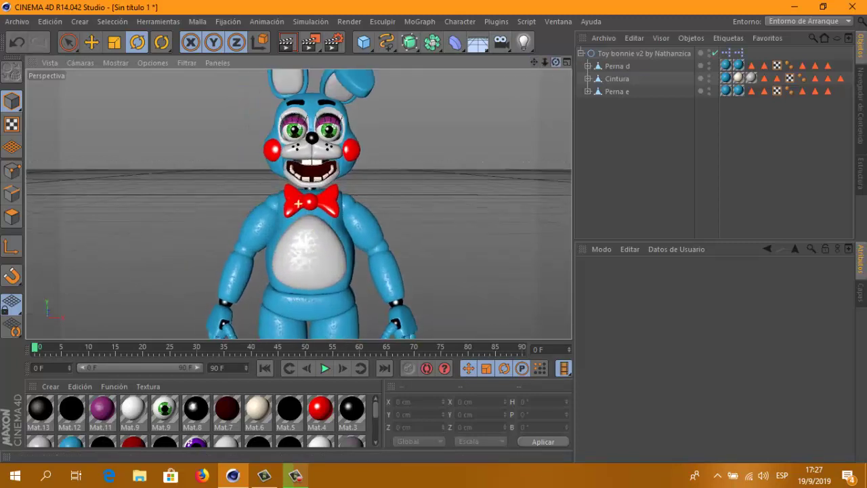
alt+drag(298, 204, 407, 203)
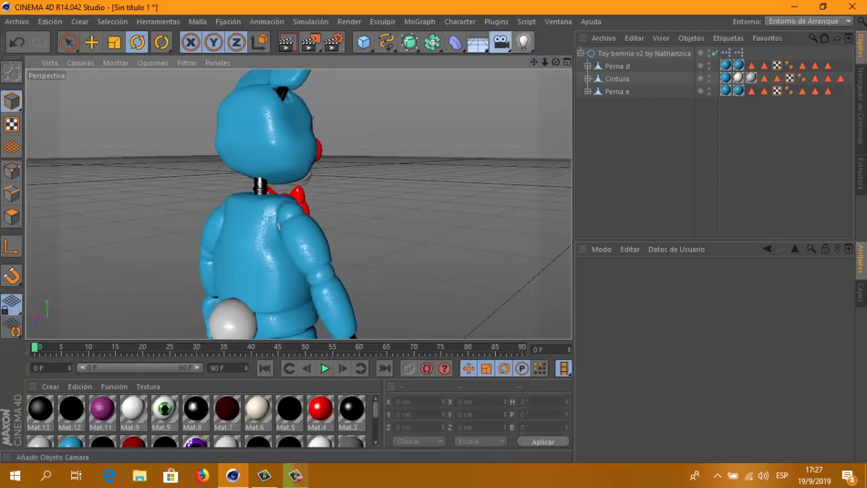
Add a camera and switch between looking through it and the editor view.
click(502, 41)
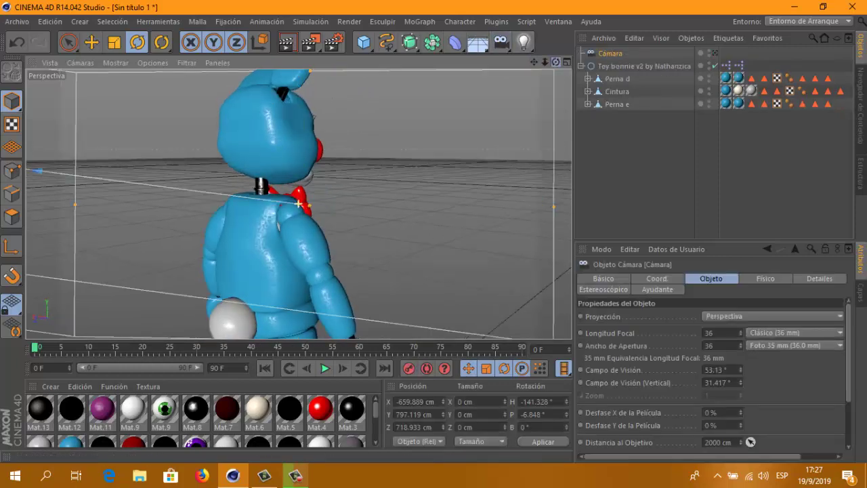
alt+drag(244, 203, 298, 203)
scroll(299, 203, down, 3)
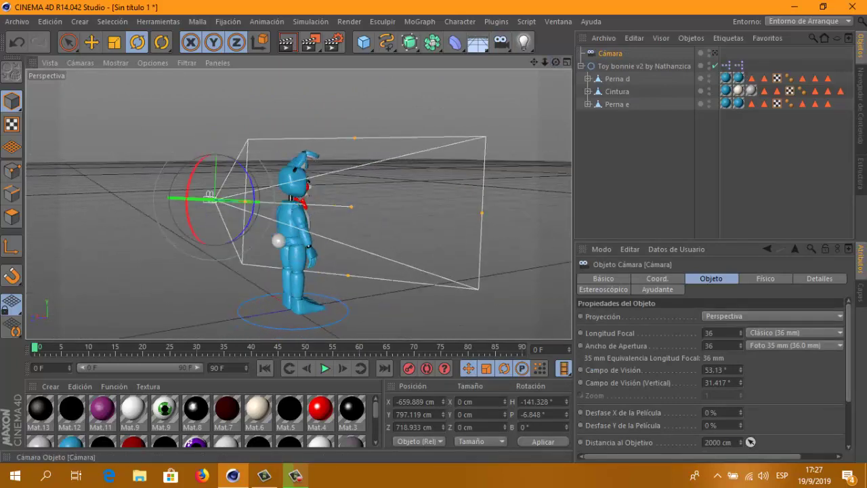
click(714, 53)
click(714, 53)
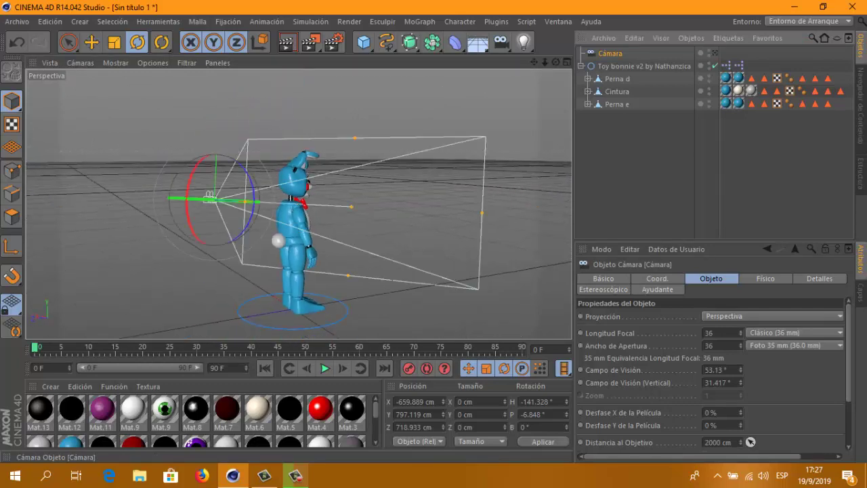
alt+drag(298, 202, 298, 206)
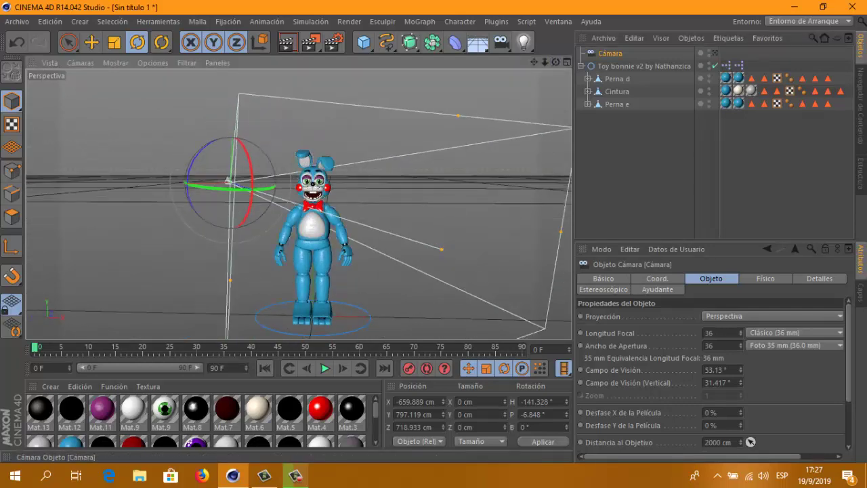
click(714, 53)
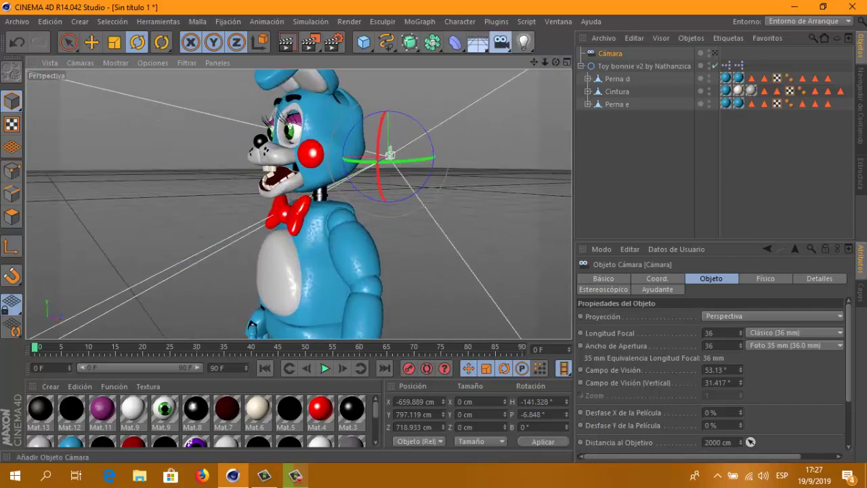
Add a second camera and look through Cámara.1.
click(502, 42)
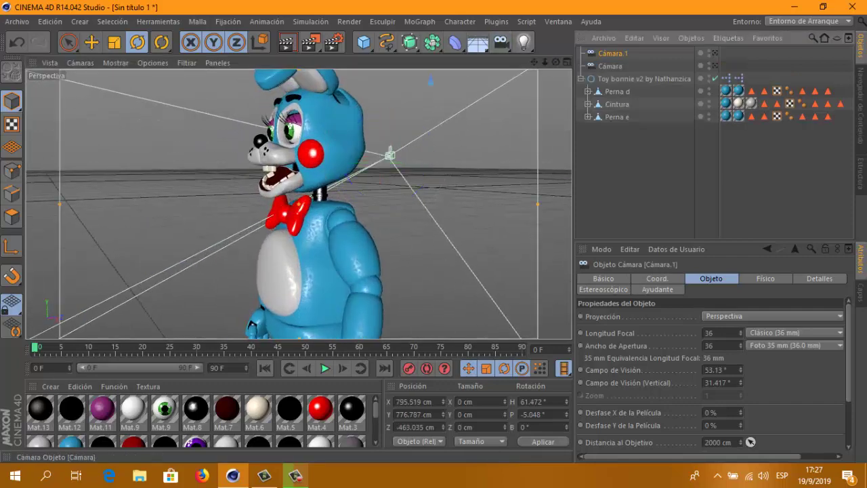
click(715, 66)
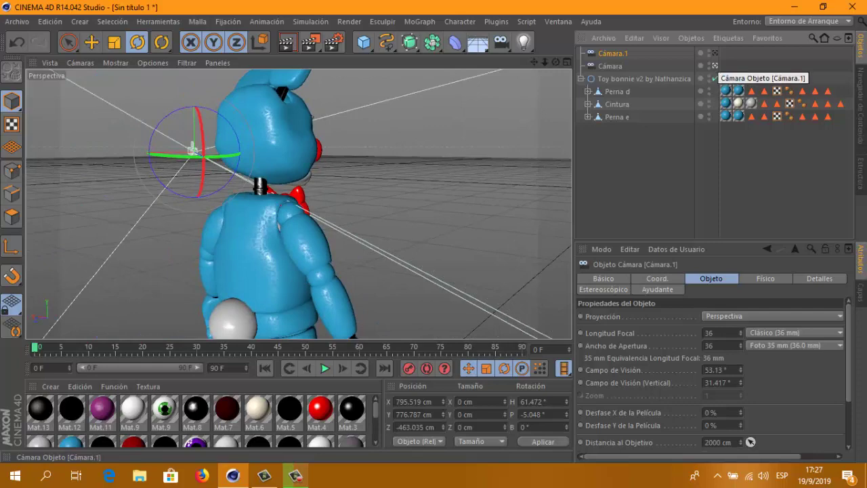
click(715, 53)
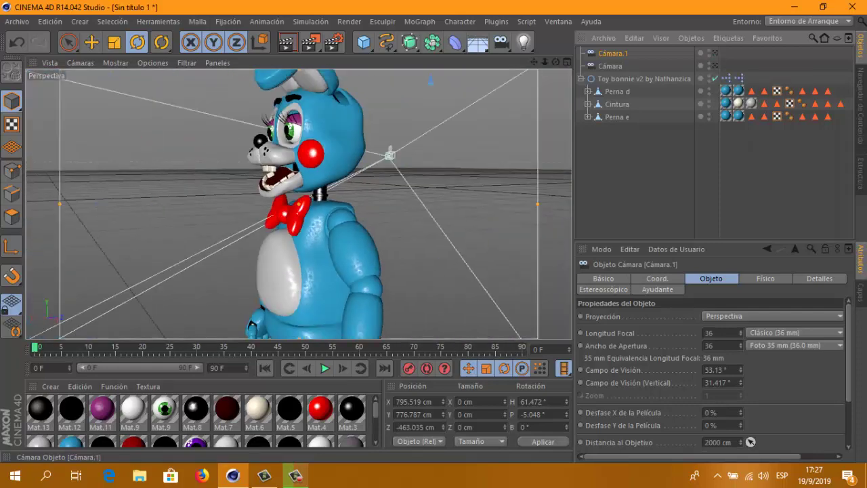
scroll(299, 204, down, 5)
Delete the Cámara and Cámara.1 camera objects from the scene.
alt+drag(299, 204, 299, 204)
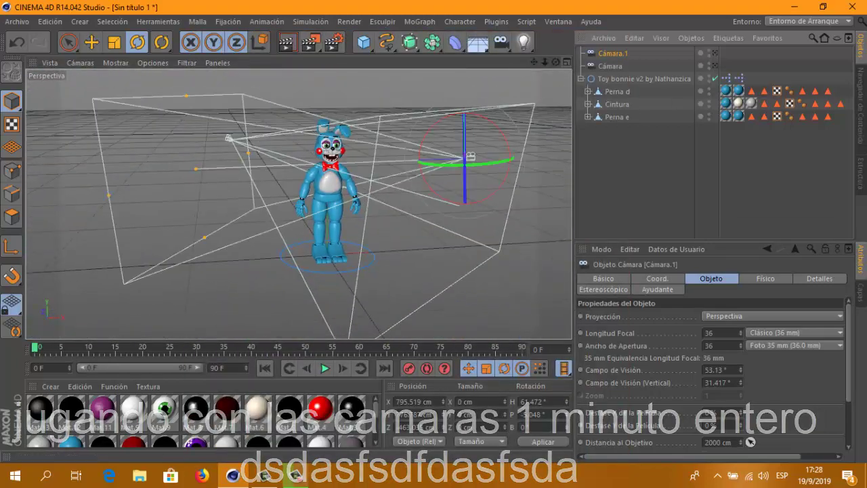
click(634, 38)
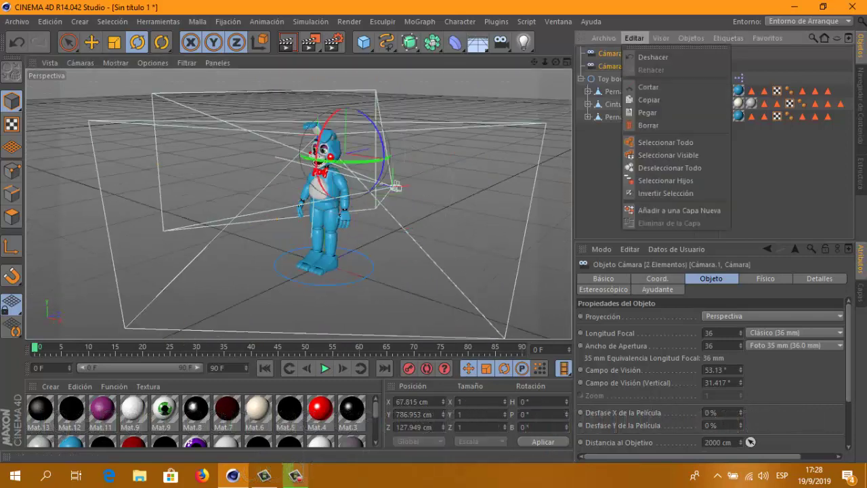
click(650, 125)
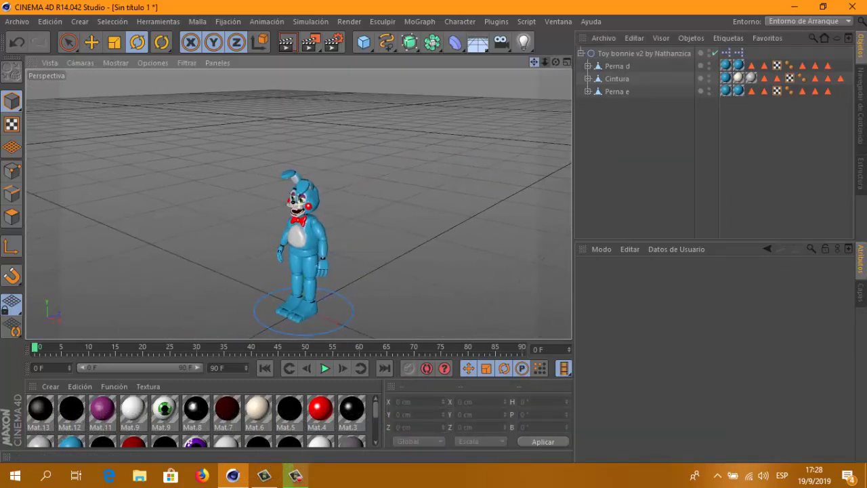
Frame the bunny's upper body head-on and add a camera from that view.
drag(545, 61, 555, 81)
scroll(296, 202, up, 3)
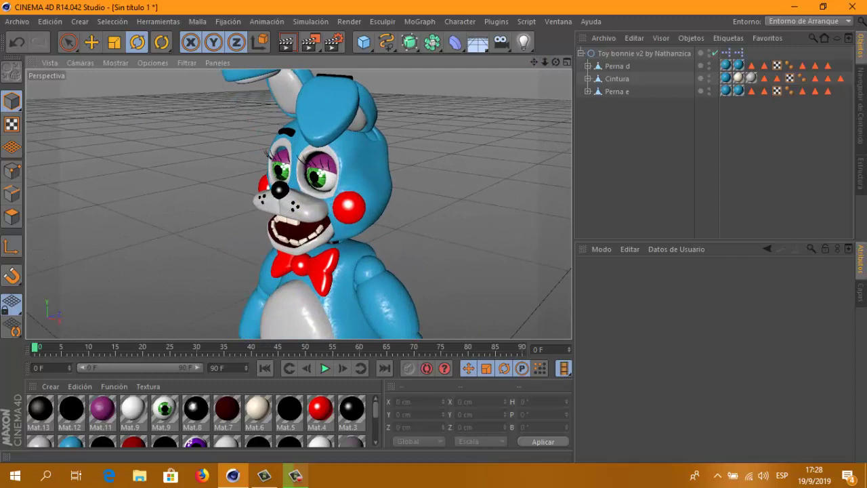
alt+drag(298, 204, 339, 204)
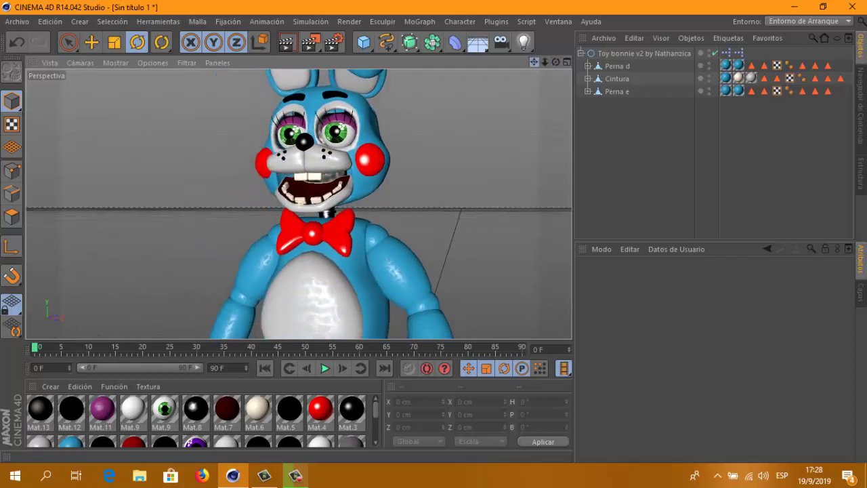
mouse_move(544, 62)
mouse_down()
mouse_move(535, 62)
mouse_move(562, 88)
mouse_up()
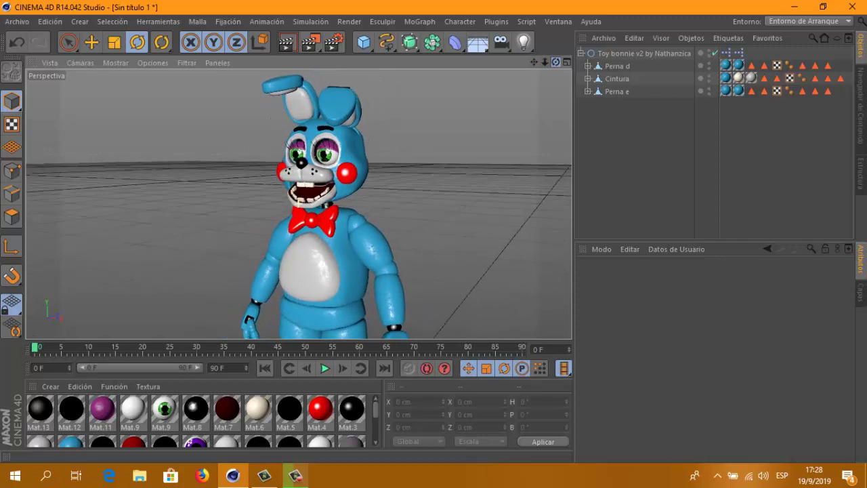
click(501, 42)
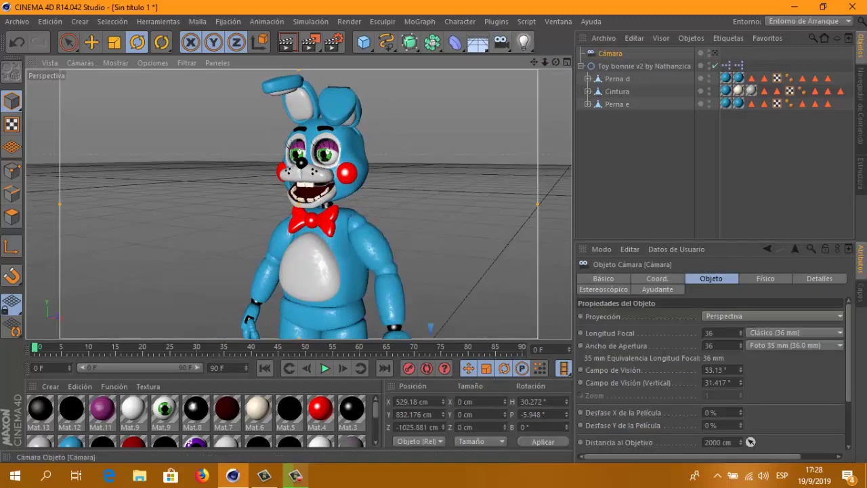
mouse_move(556, 62)
mouse_down()
mouse_move(535, 68)
mouse_move(542, 75)
mouse_up()
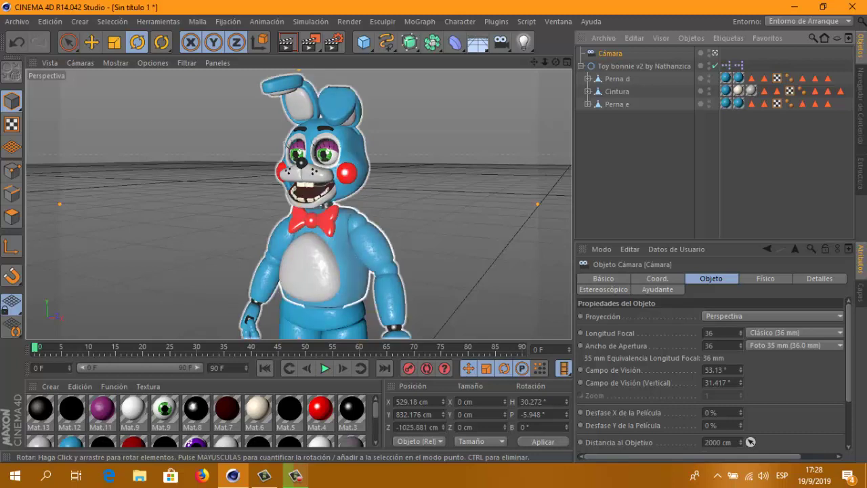
click(376, 254)
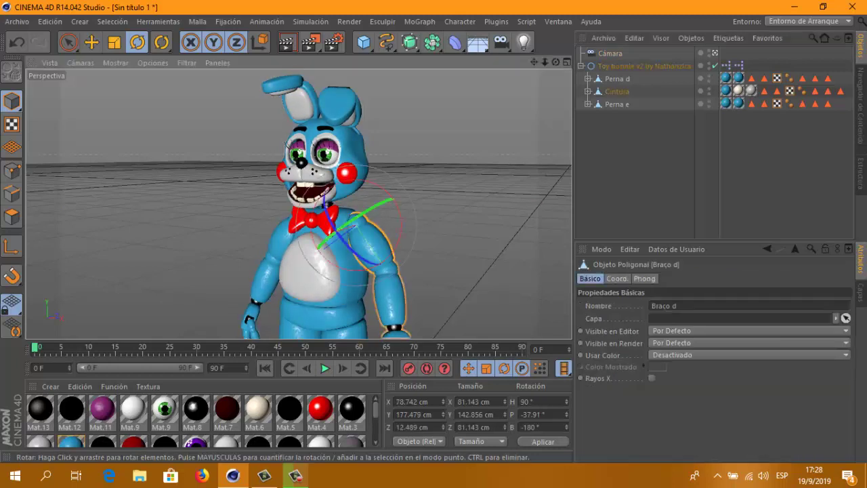
drag(369, 215, 400, 163)
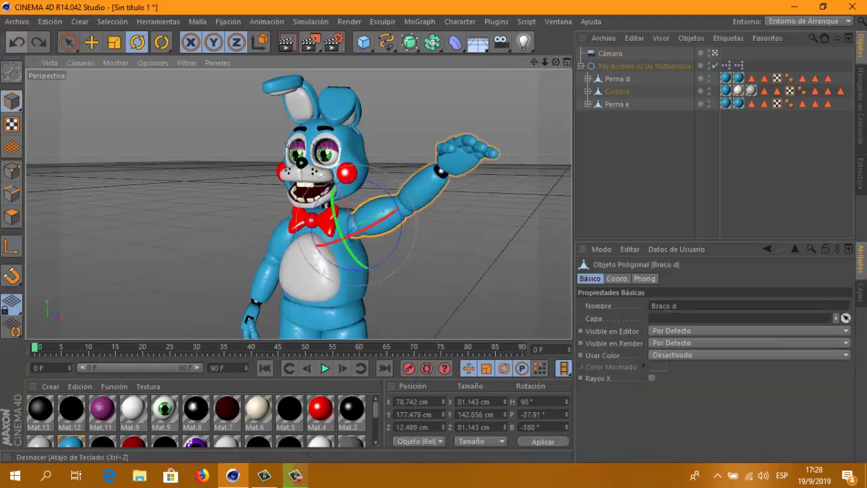
click(16, 42)
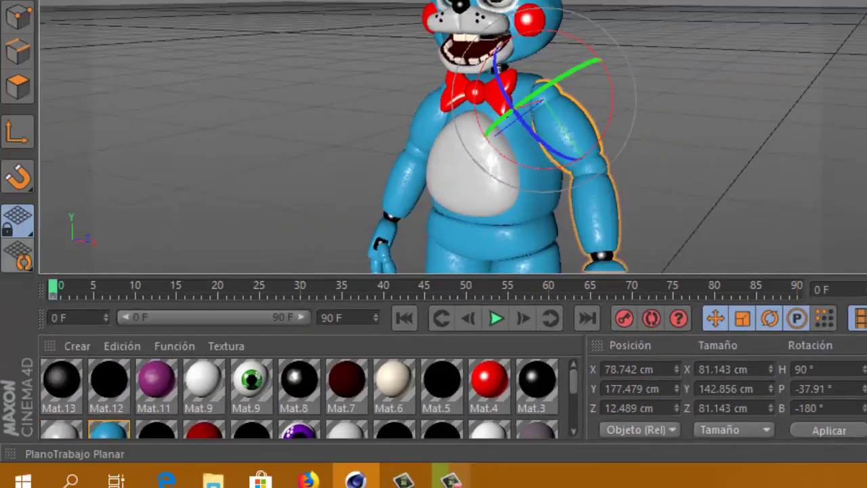
Key the right arm, Braço d, raised overhead at frame 35, then return to frame 0.
click(69, 289)
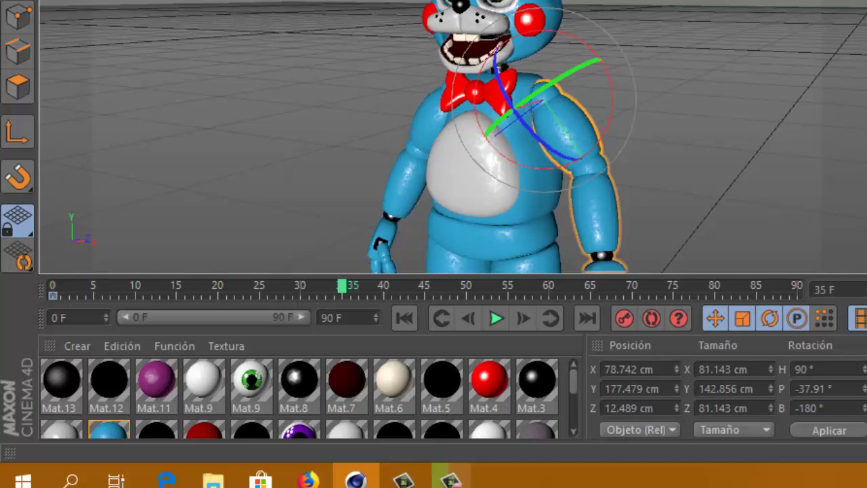
drag(576, 142, 610, 47)
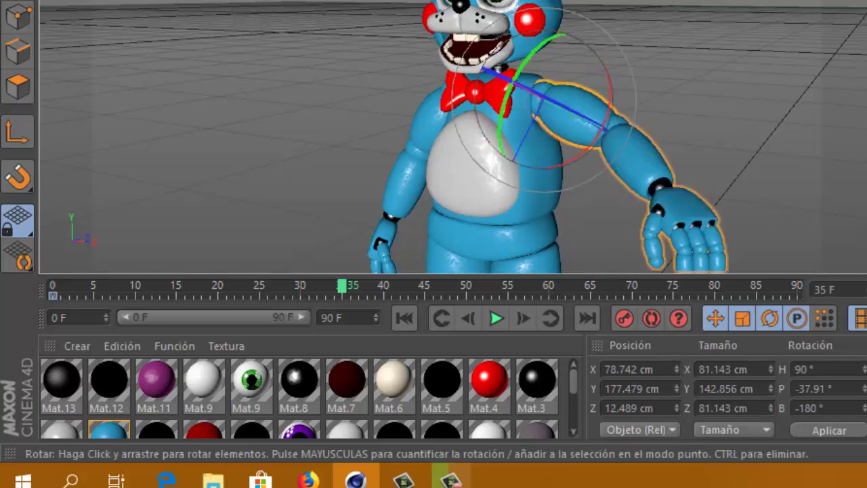
key(ctrl+z)
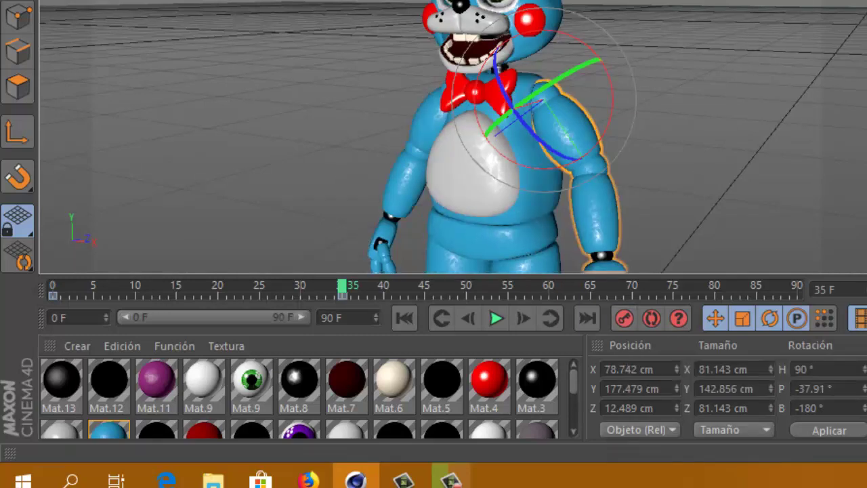
drag(314, 285, 53, 285)
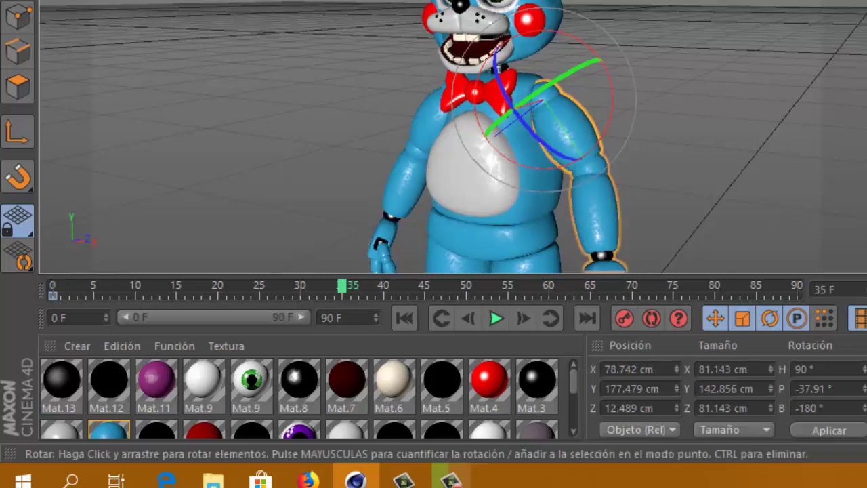
mouse_move(542, 122)
mouse_down()
mouse_move(597, 102)
mouse_move(586, 51)
mouse_up()
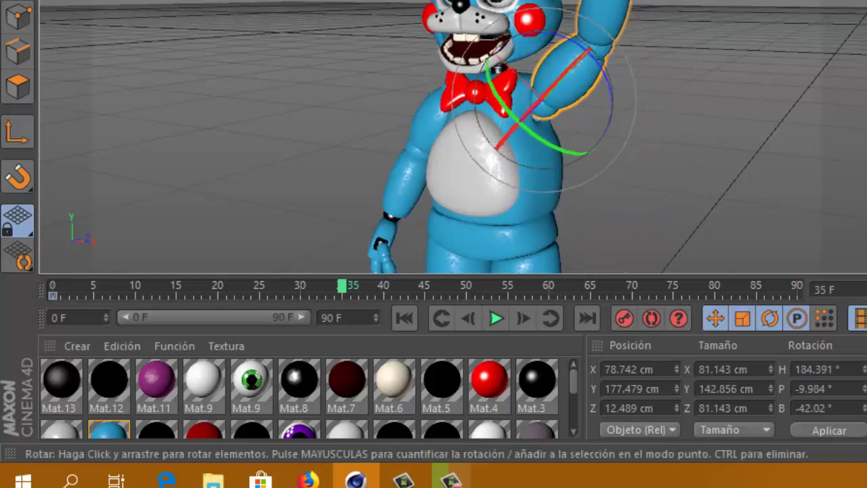
click(624, 318)
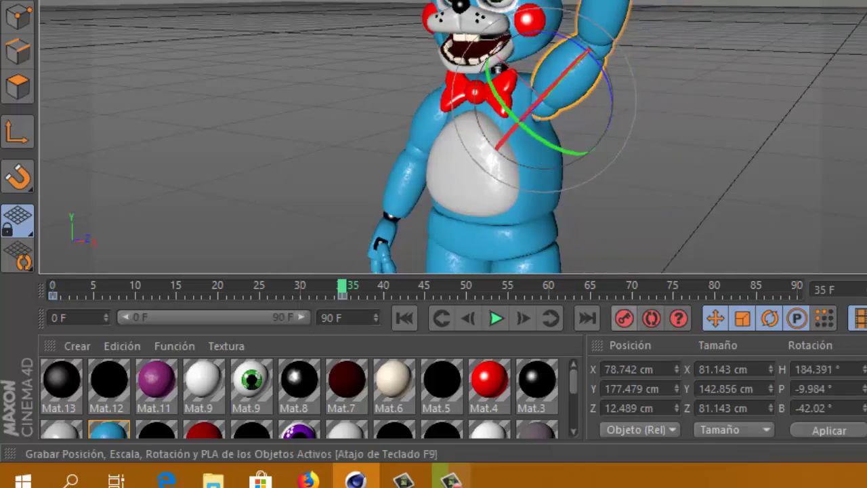
drag(342, 288, 53, 288)
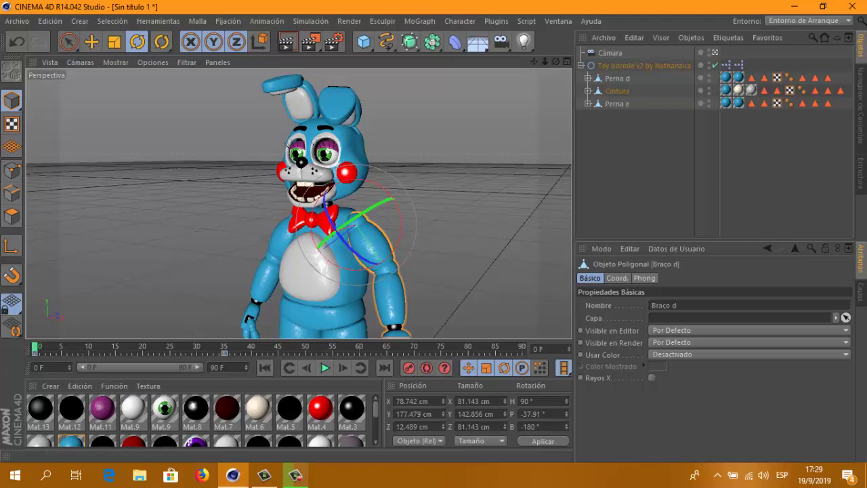
Play back the arm-raise animation twice, then undo the frame-35 keyframe.
click(324, 367)
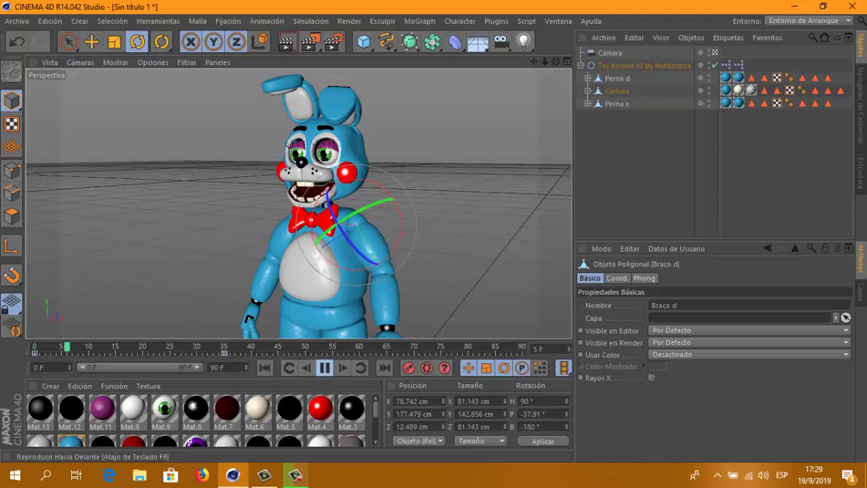
click(324, 368)
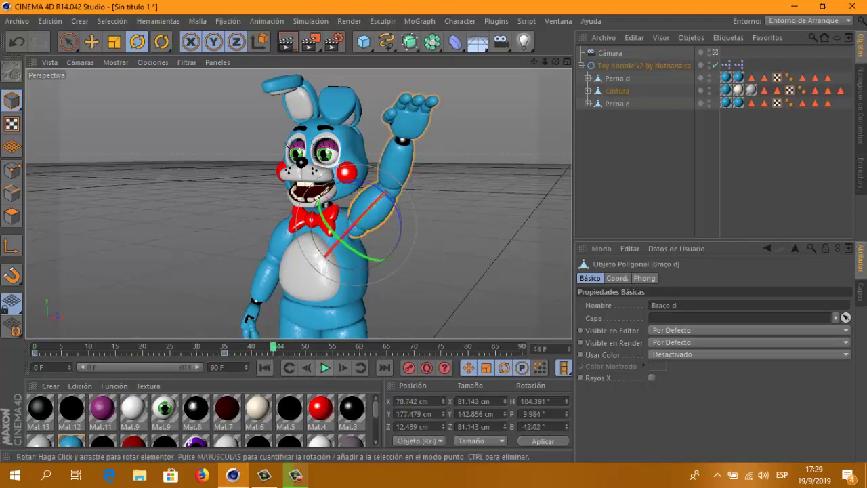
drag(225, 349, 57, 349)
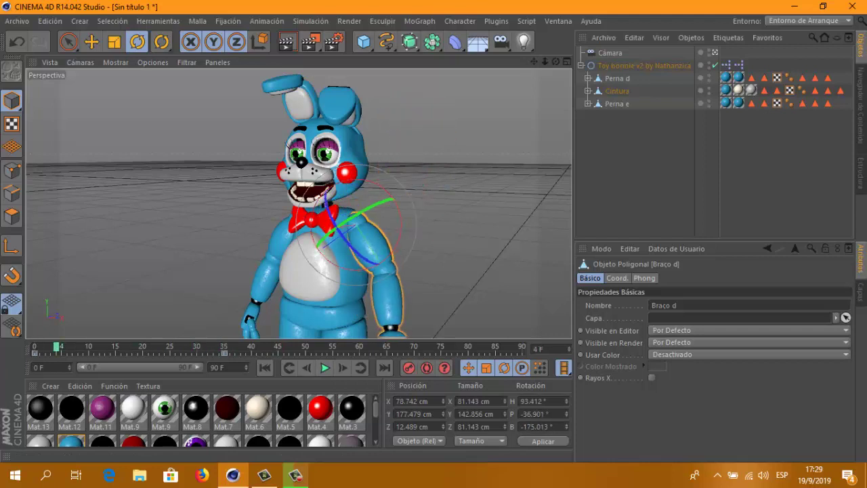
click(325, 368)
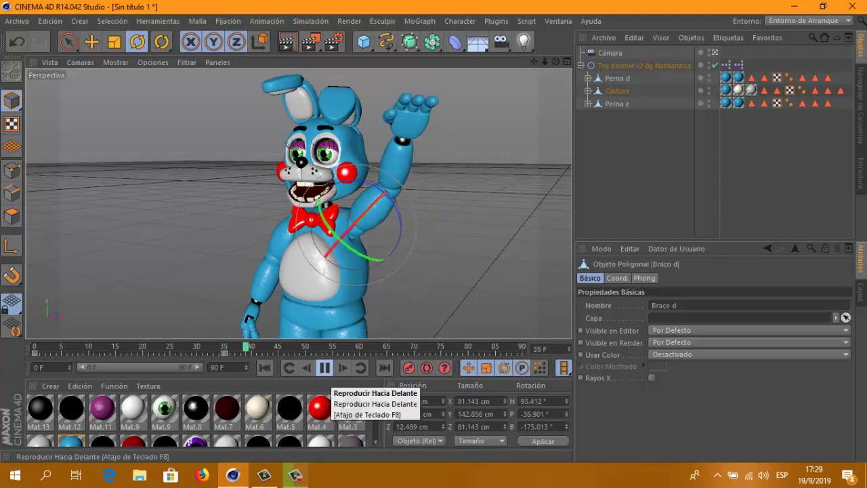
click(324, 367)
click(16, 42)
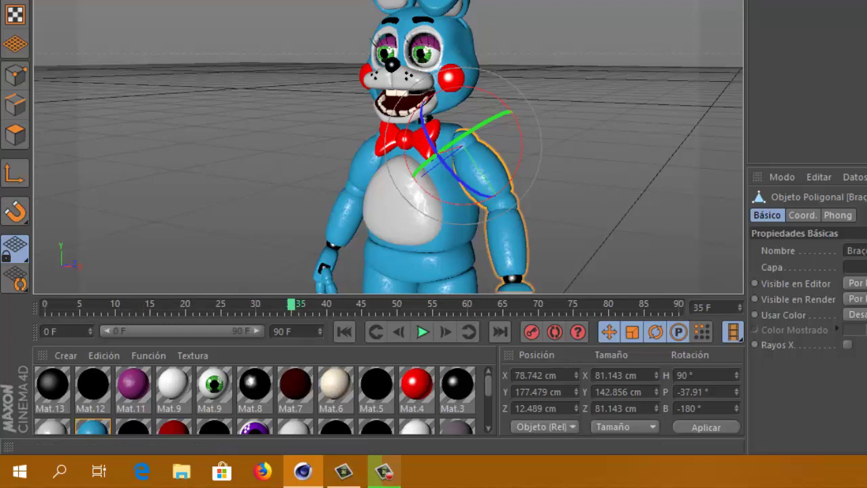
Enable Auto Keyframing, test-raise the right arm with playback, then undo the raise.
click(554, 331)
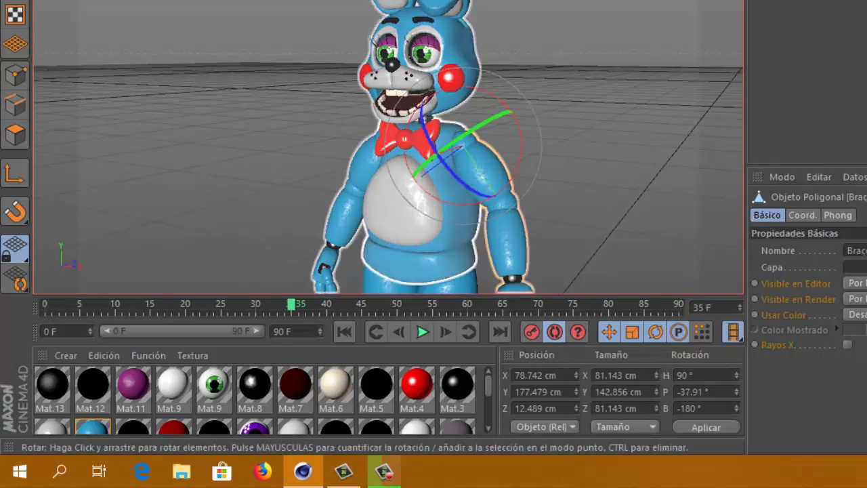
mouse_move(440, 159)
mouse_down()
mouse_move(488, 156)
mouse_move(536, 135)
mouse_move(502, 75)
mouse_up()
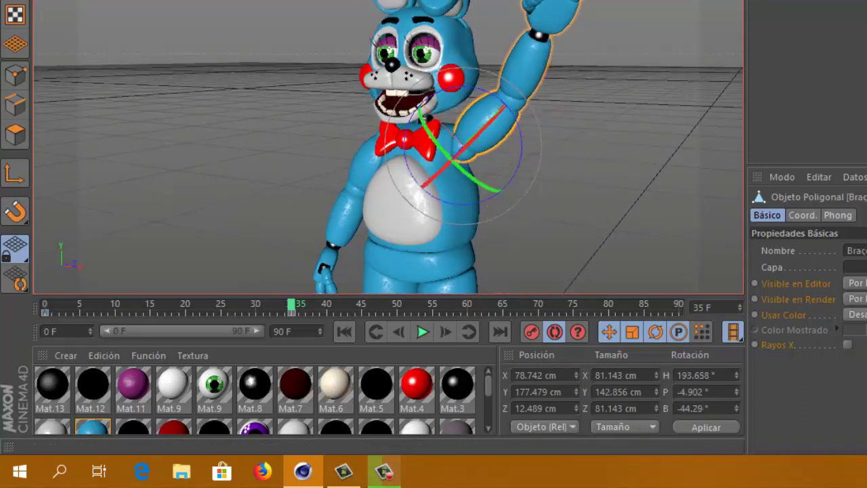
drag(291, 308, 44, 308)
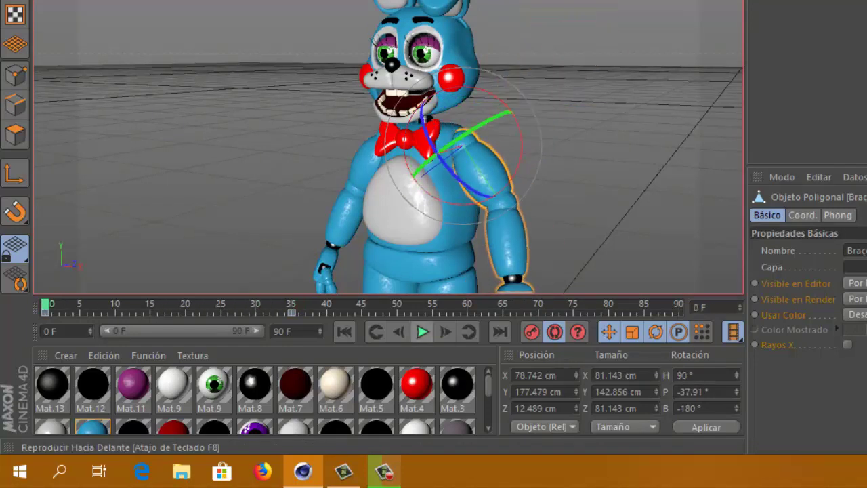
click(422, 332)
click(421, 331)
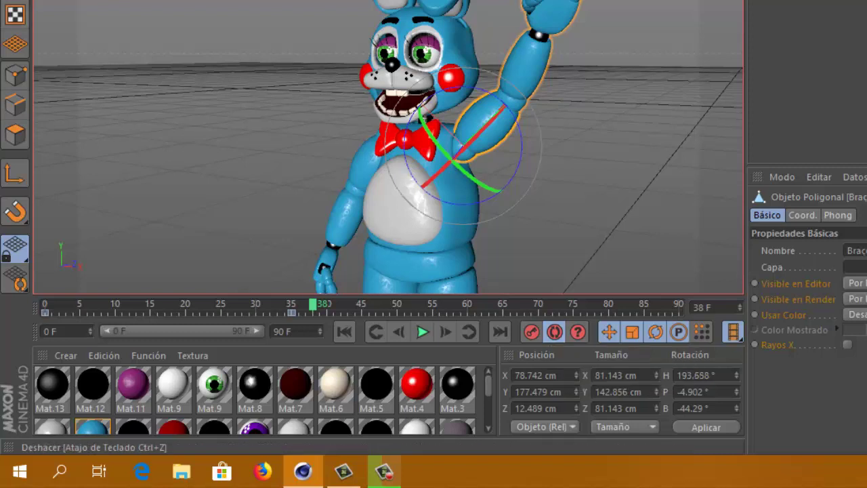
key(ctrl+z)
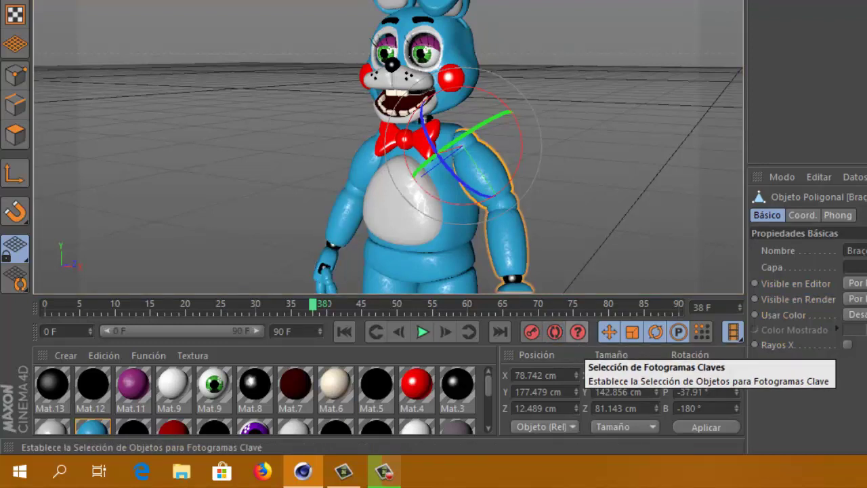
click(577, 331)
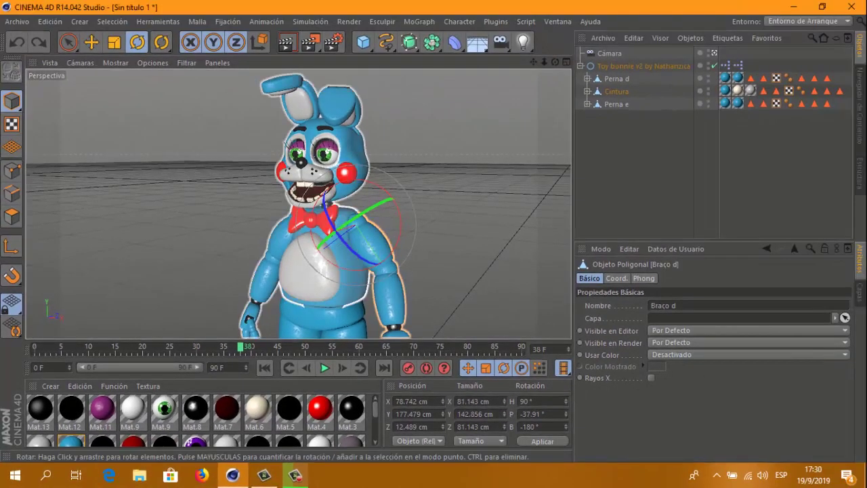
Inspect the raised right-arm pose at frame 35, then return to frame 0.
drag(389, 204, 380, 220)
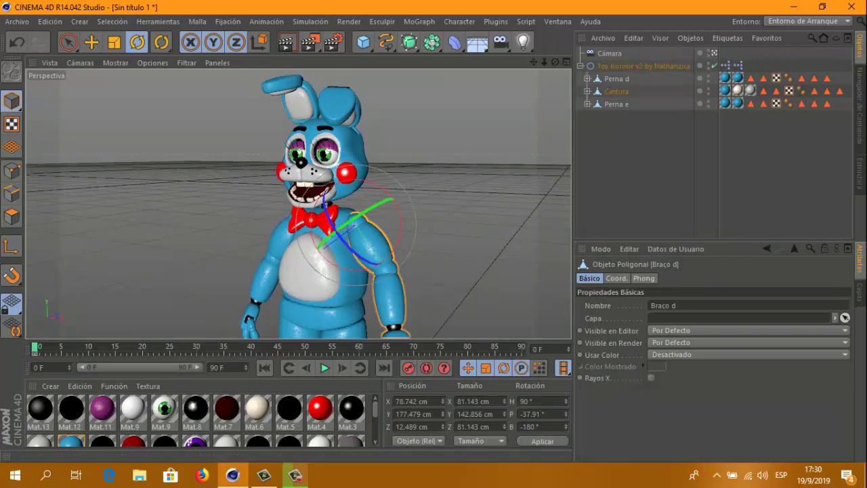
click(223, 347)
drag(359, 227, 313, 171)
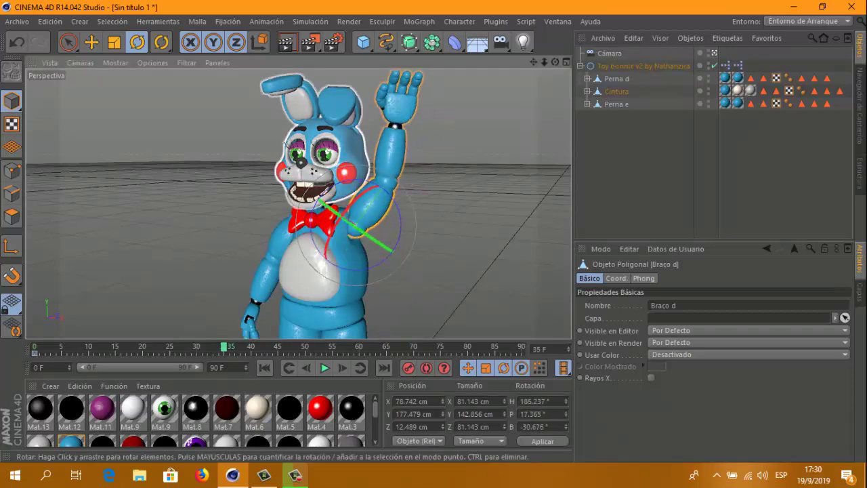
click(36, 348)
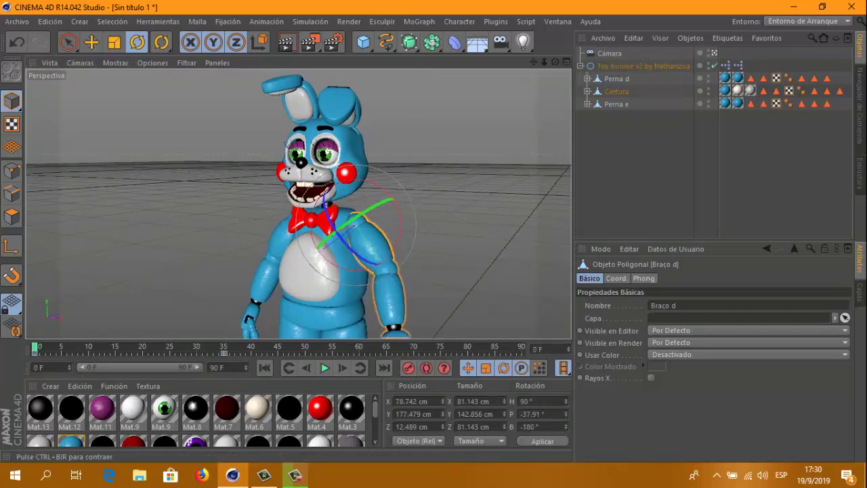
Play back the wave, then undo the raised pose so the right arm hangs lowered.
click(324, 368)
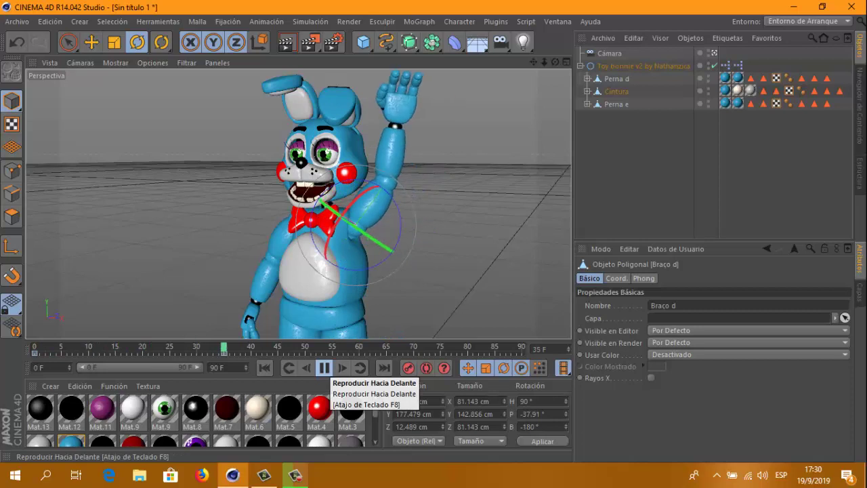
click(325, 368)
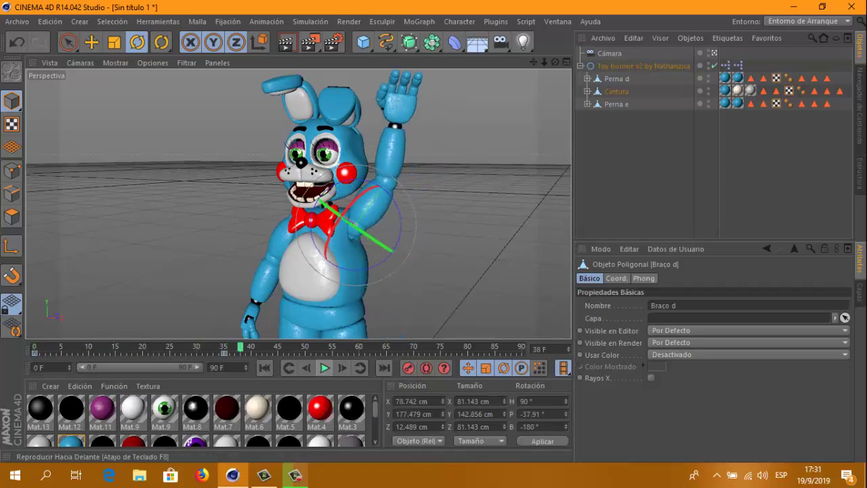
click(324, 368)
mouse_move(240, 348)
mouse_down()
mouse_move(39, 348)
mouse_move(225, 348)
mouse_up()
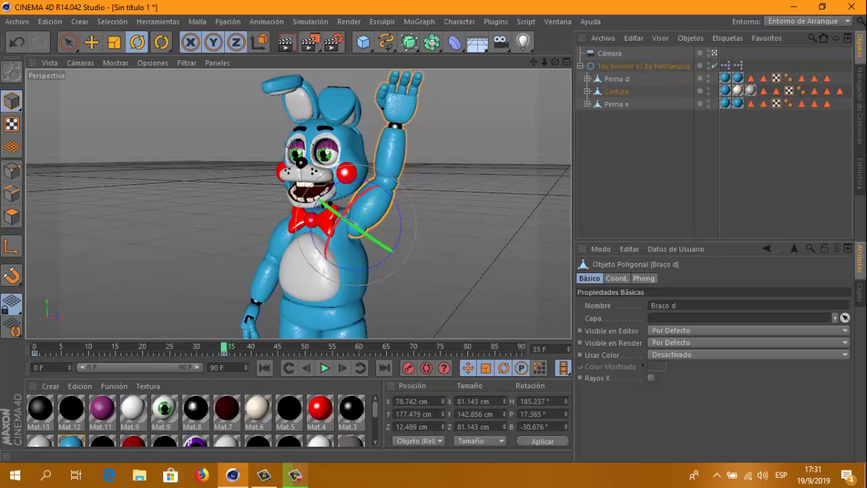
click(17, 42)
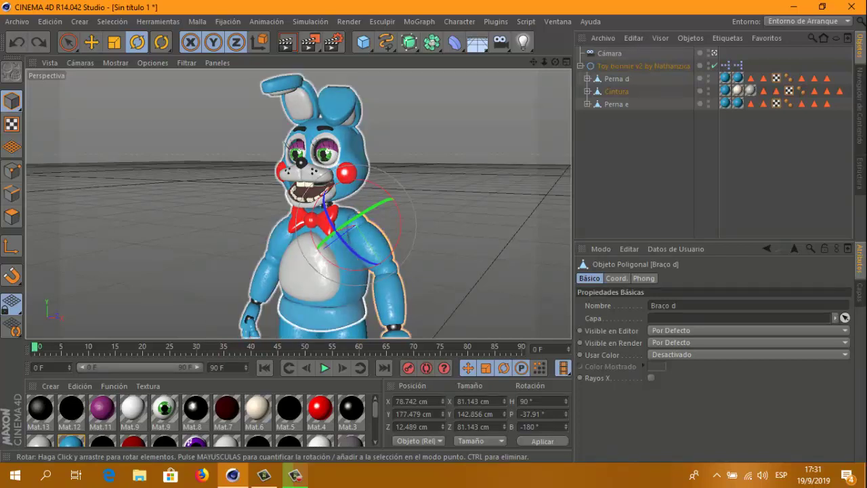
Select the right arm Braço d, enable automatic keyframing and move to frame 35.
key(ctrl+shift+a)
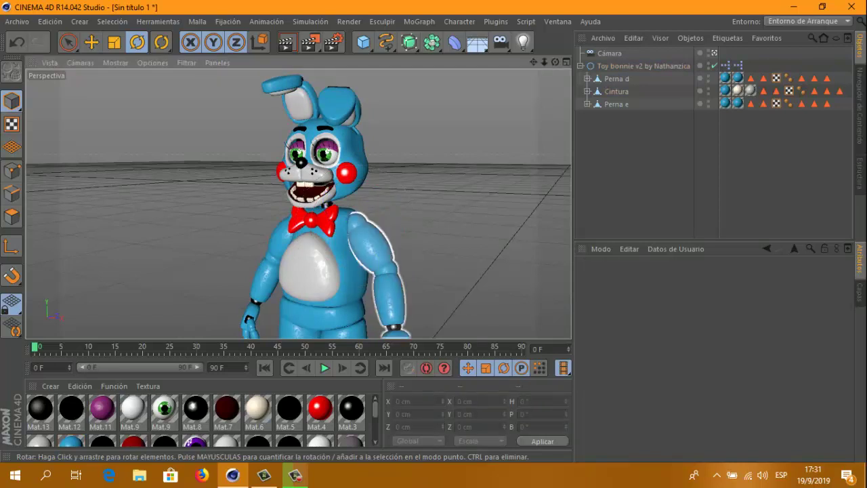
click(390, 299)
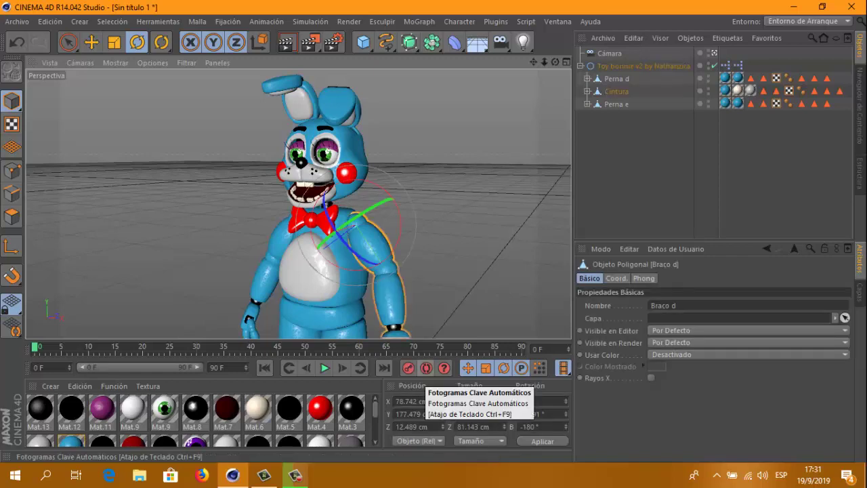
click(427, 368)
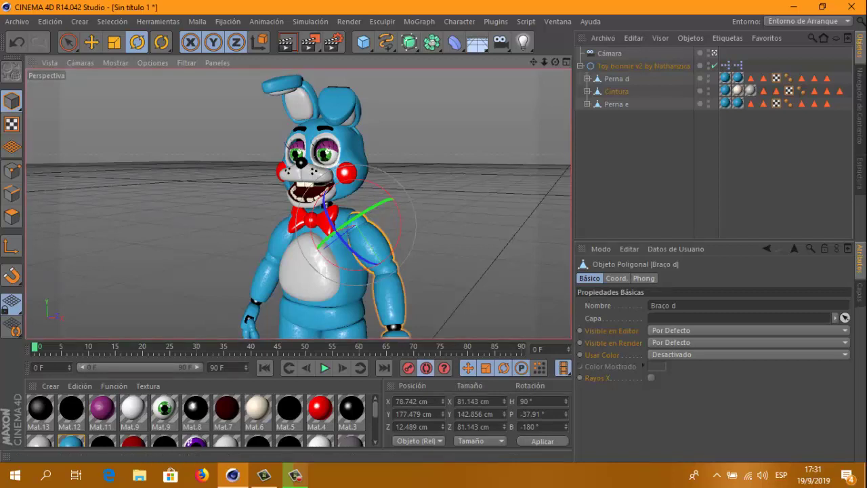
click(226, 347)
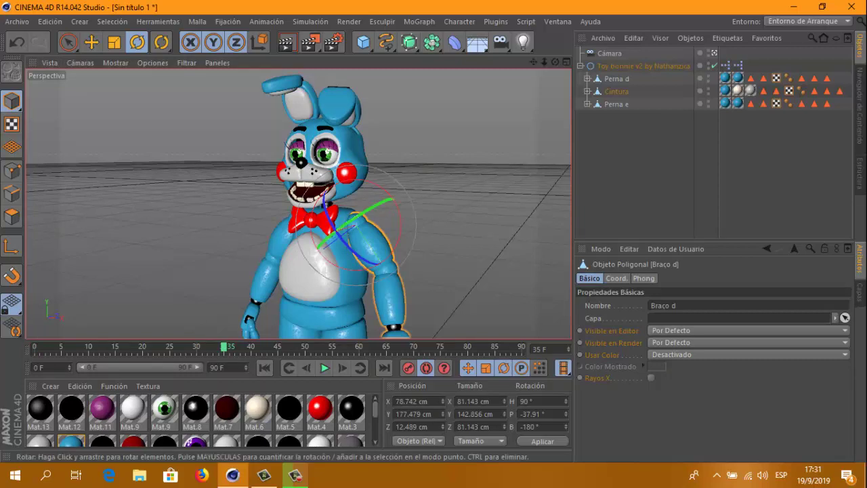
Rotate Braço d upward at frame 35 to key the raised arm, then play it back.
drag(366, 224, 411, 166)
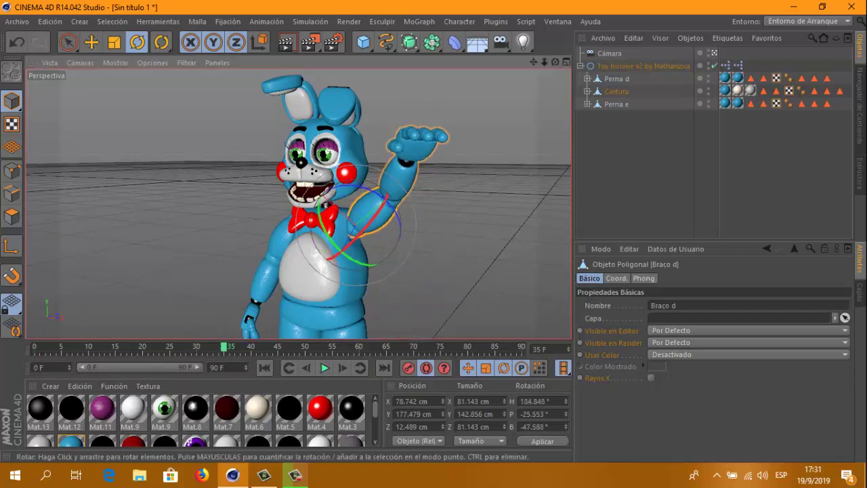
drag(223, 349, 35, 349)
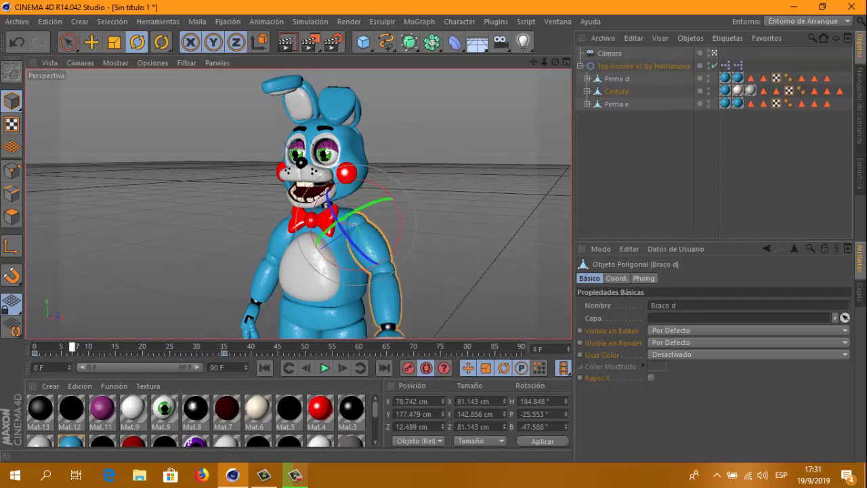
click(325, 367)
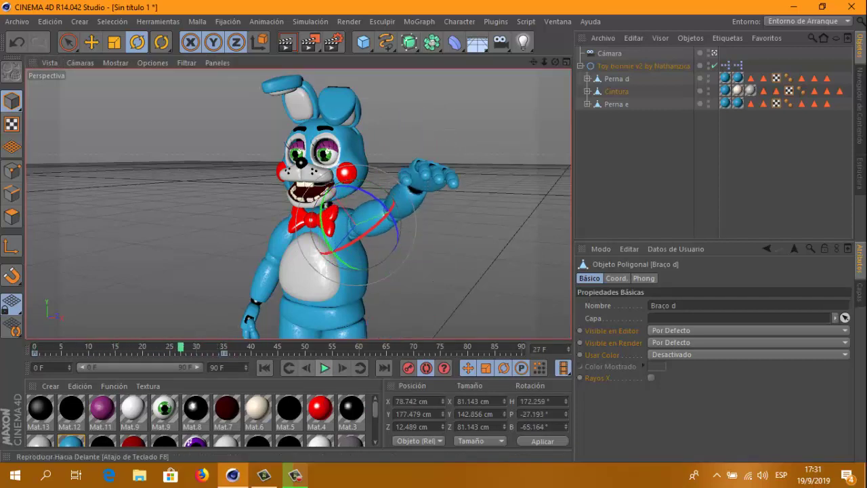
drag(181, 347, 165, 347)
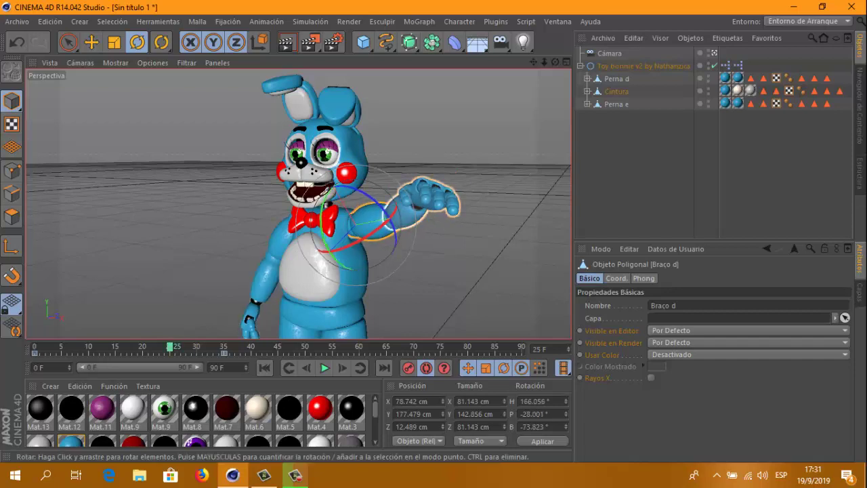
click(284, 346)
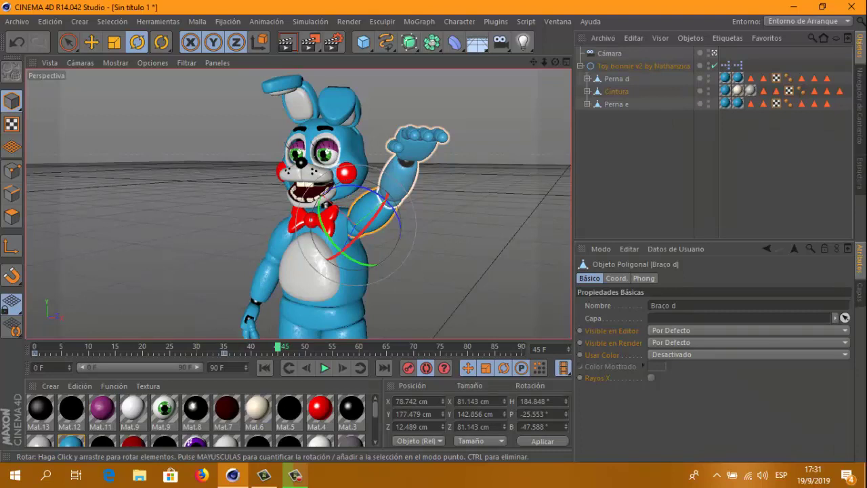
click(400, 173)
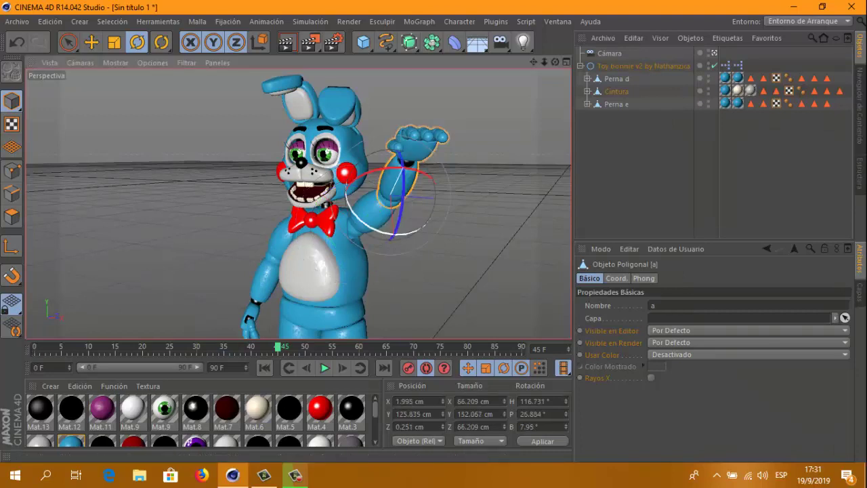
Key forearm a bent upright at frame 25 and play the wave to check it.
click(371, 203)
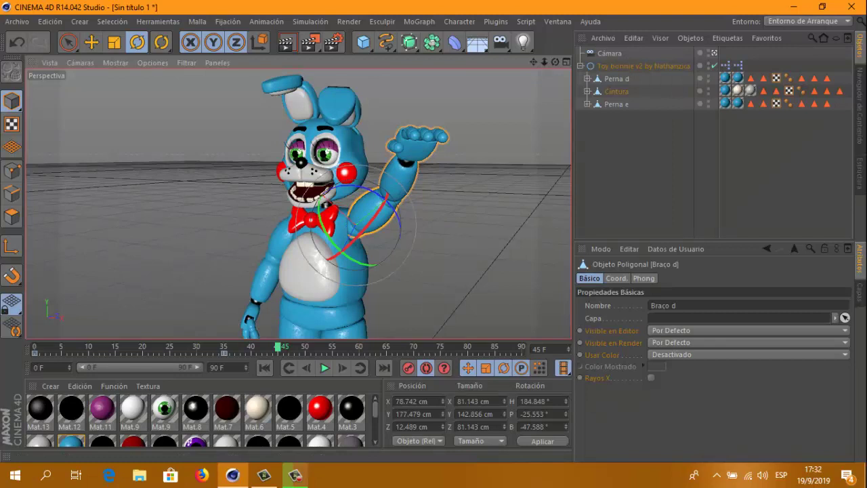
click(405, 157)
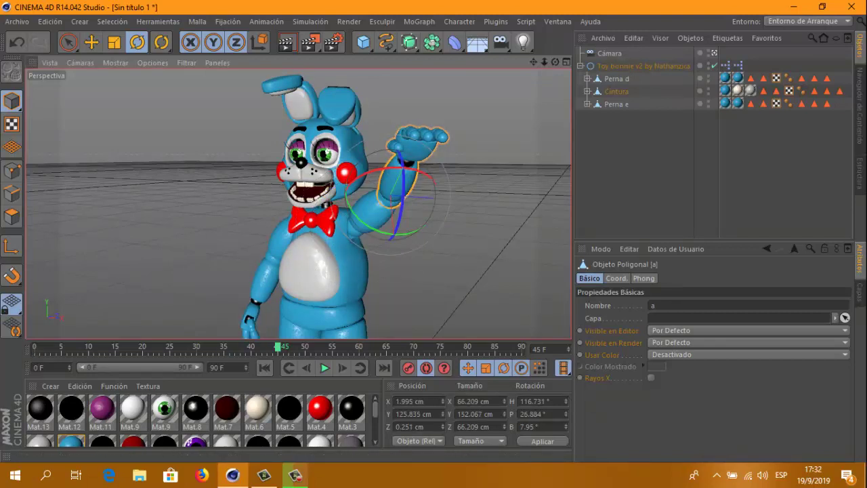
click(172, 347)
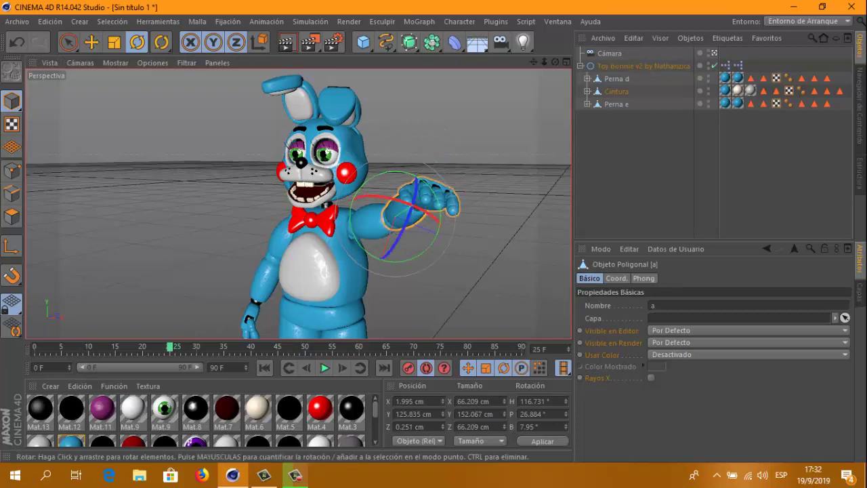
drag(420, 203, 404, 126)
click(186, 347)
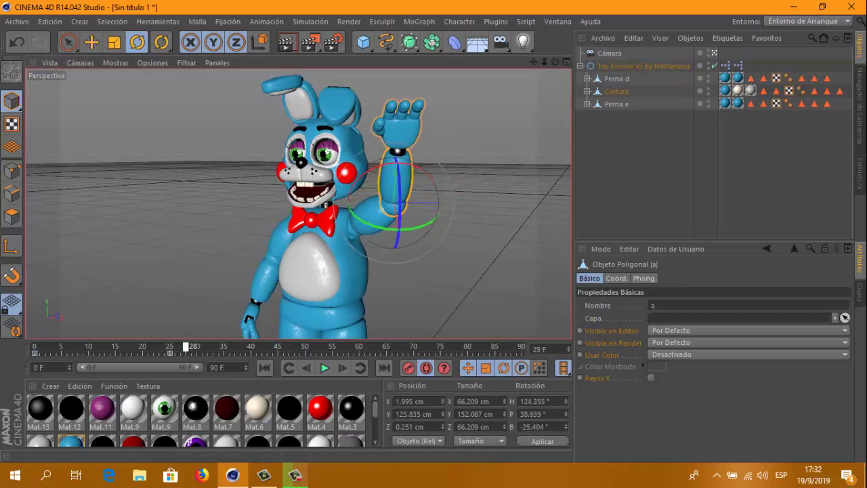
click(324, 367)
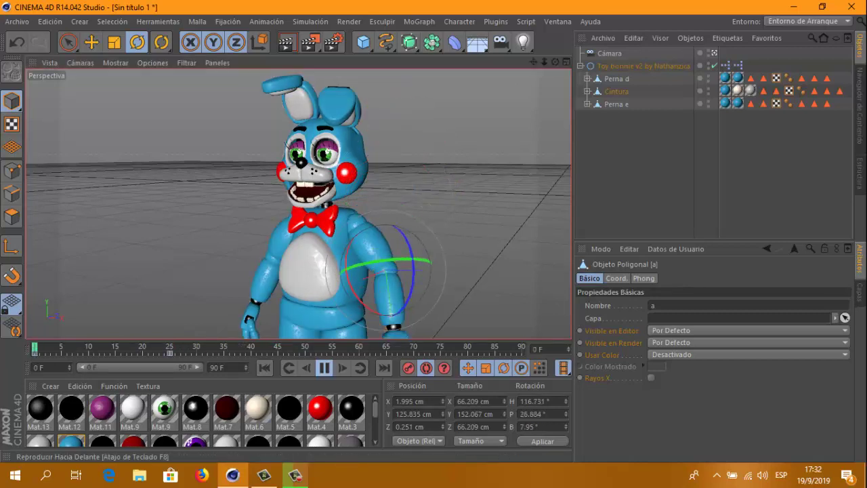
click(325, 367)
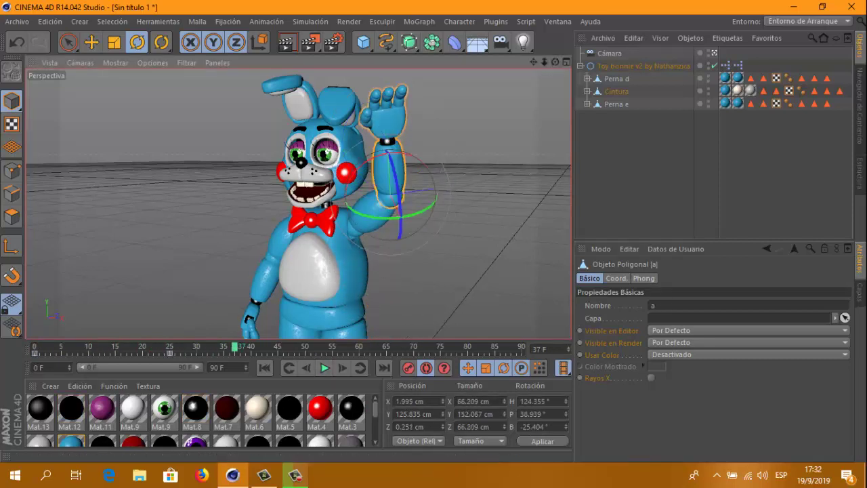
click(143, 346)
drag(421, 204, 437, 193)
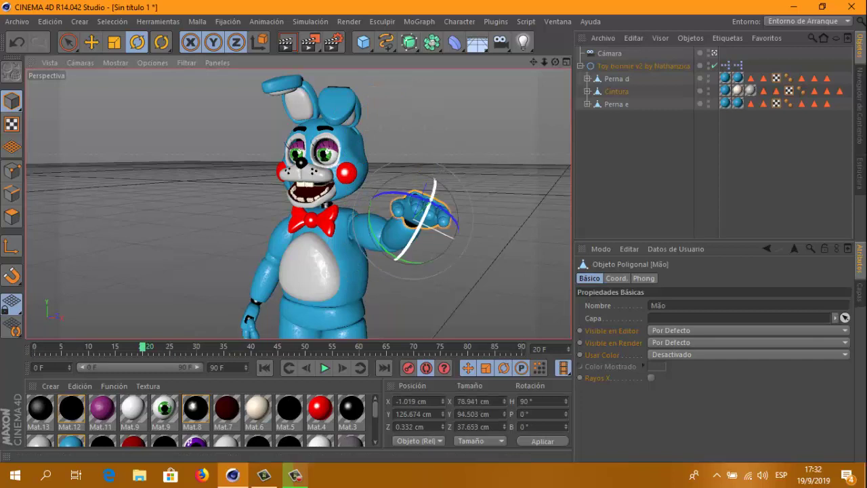
click(34, 347)
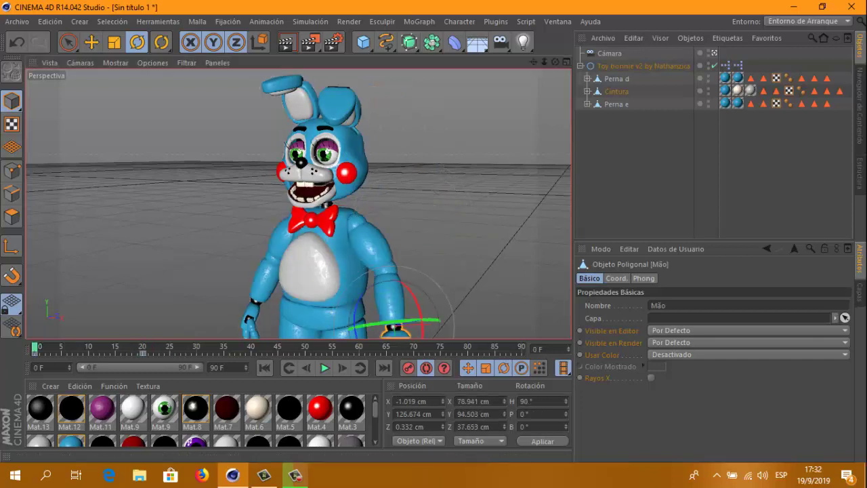
click(325, 367)
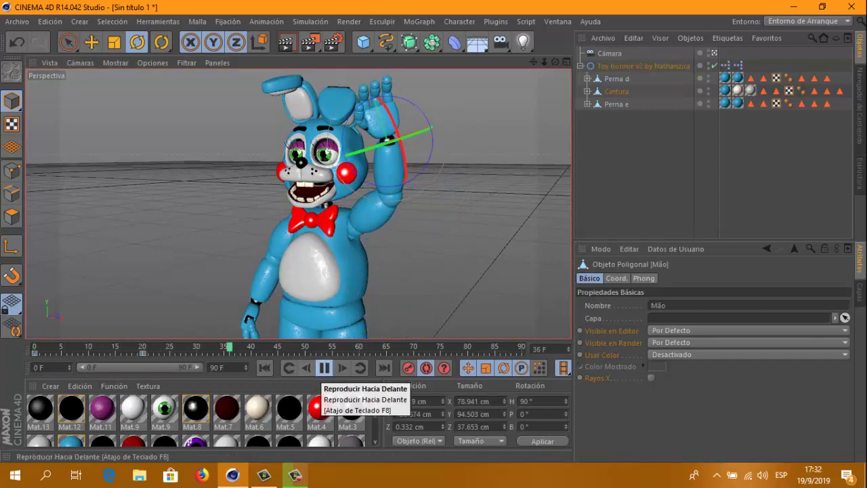
click(324, 367)
drag(268, 347, 34, 347)
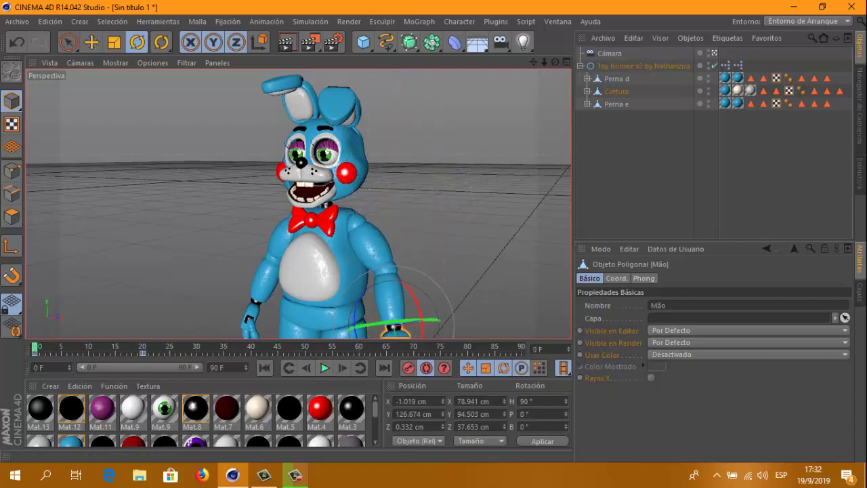
click(324, 368)
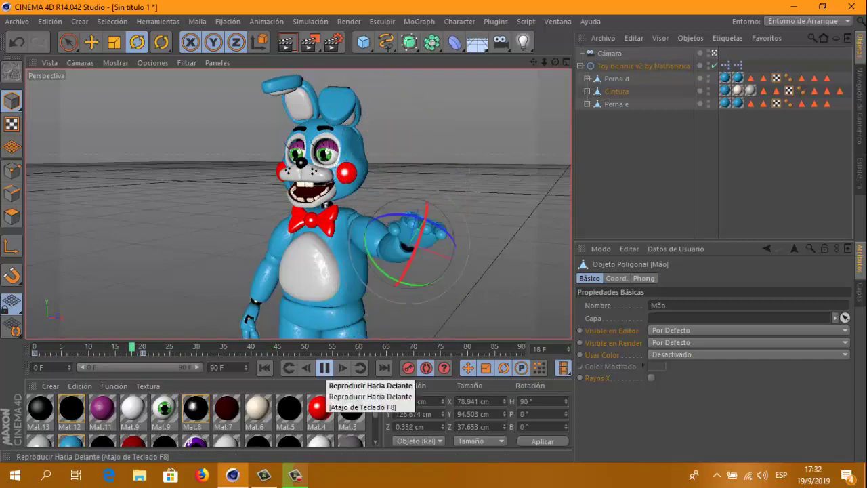
click(325, 367)
click(376, 203)
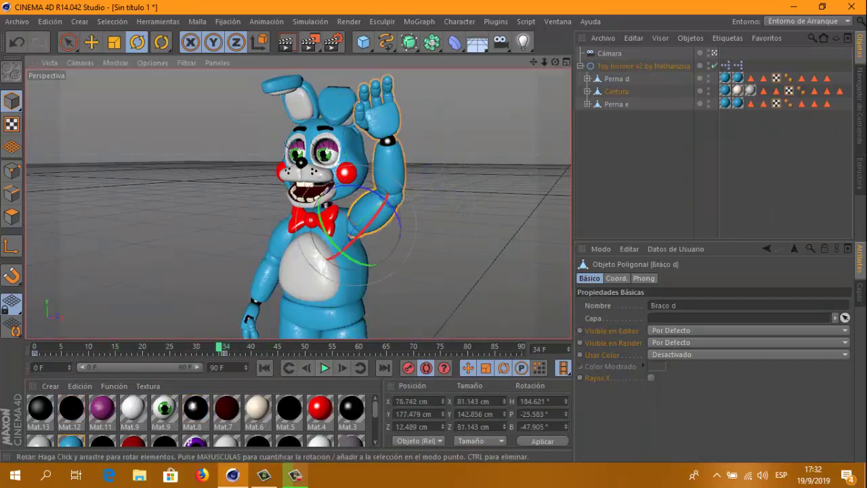
key(g)
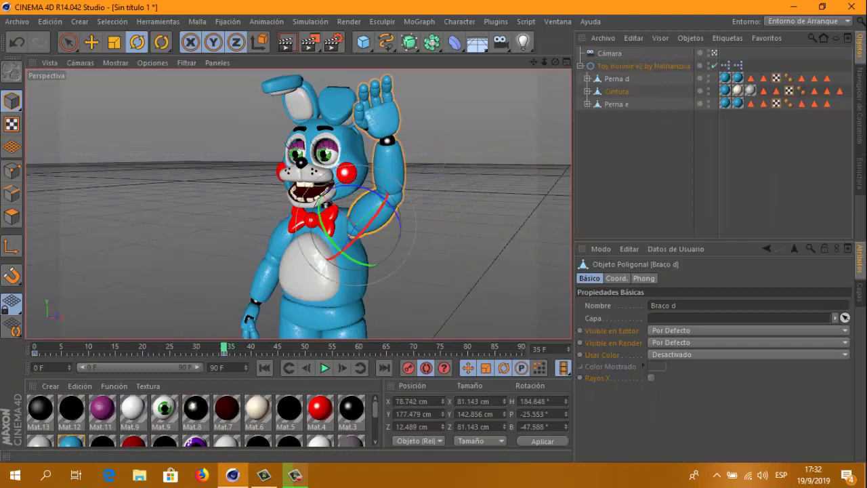
key(f)
key(f)
key(f)
key(f)
key(f)
key(f)
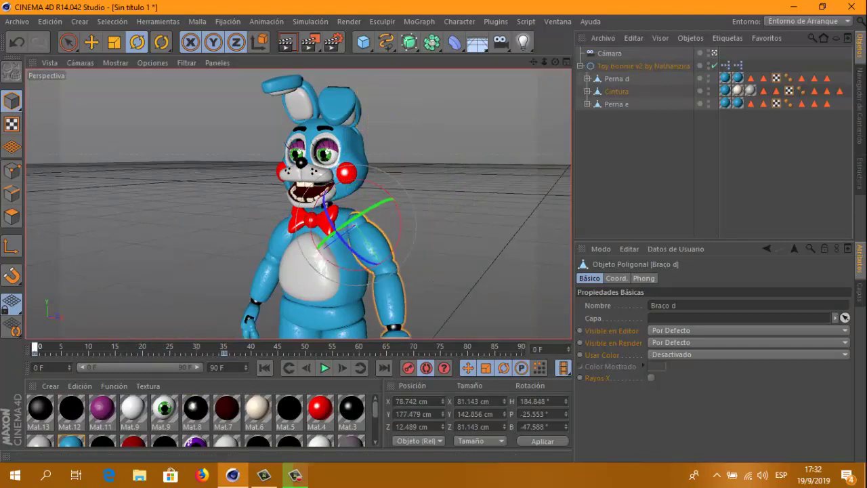
key(f)
key(f)
key(f)
click(230, 349)
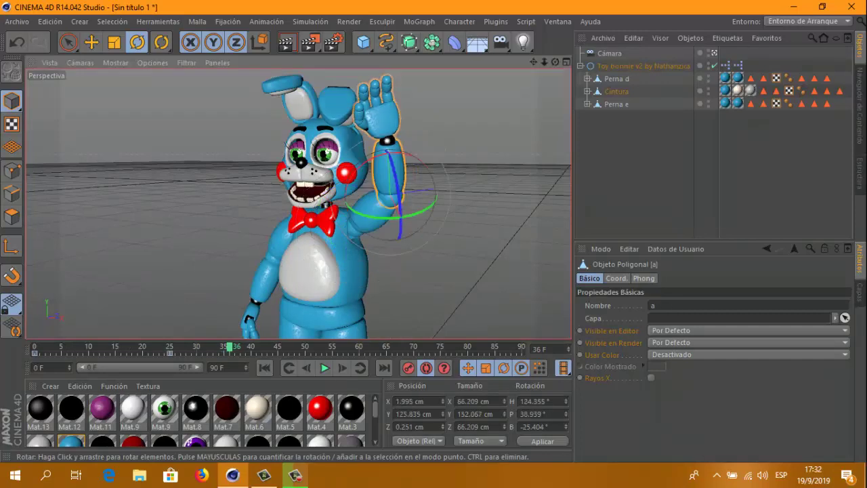
click(392, 196)
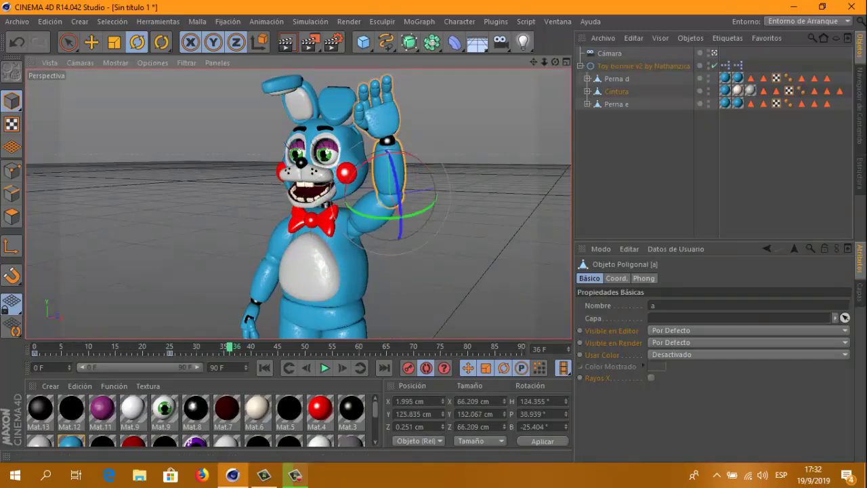
click(170, 348)
click(410, 136)
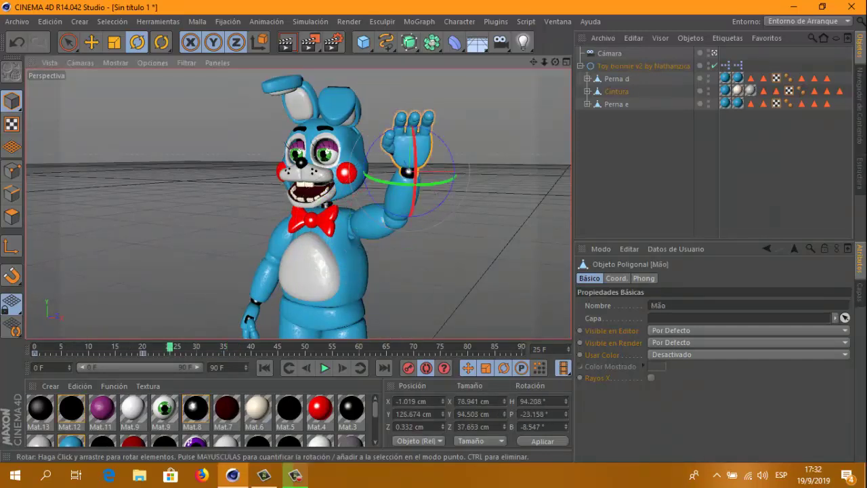
key(shift+f)
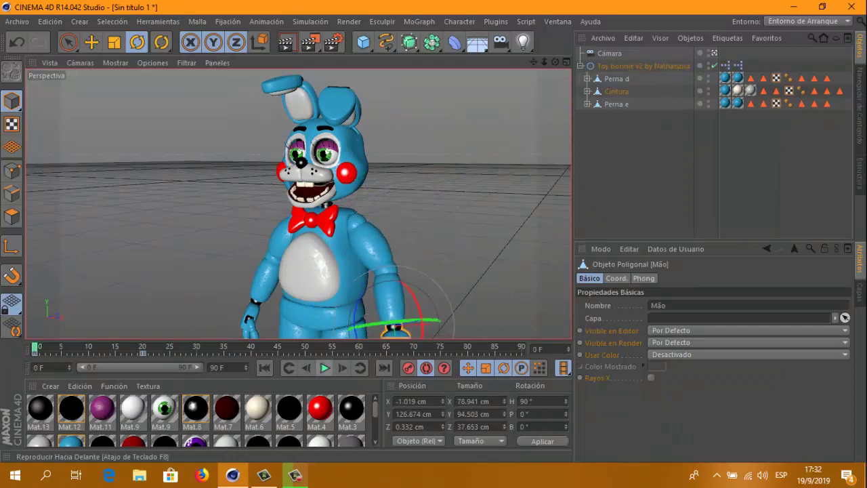
click(325, 367)
click(324, 367)
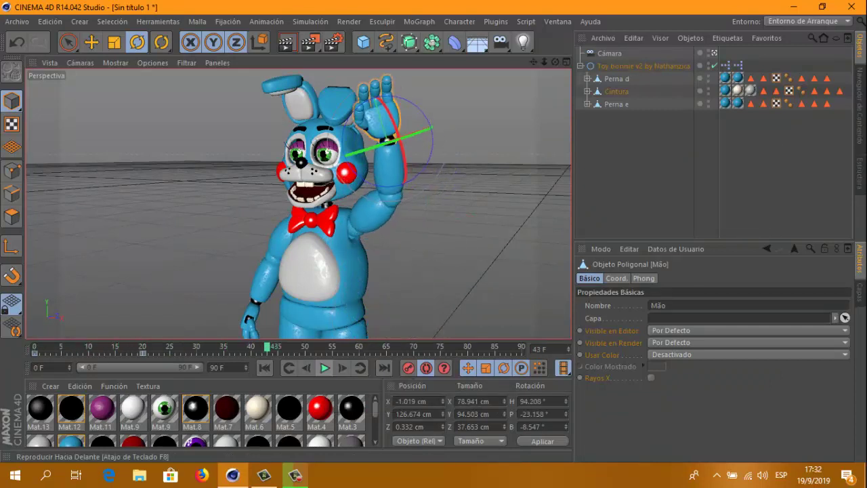
drag(268, 347, 35, 346)
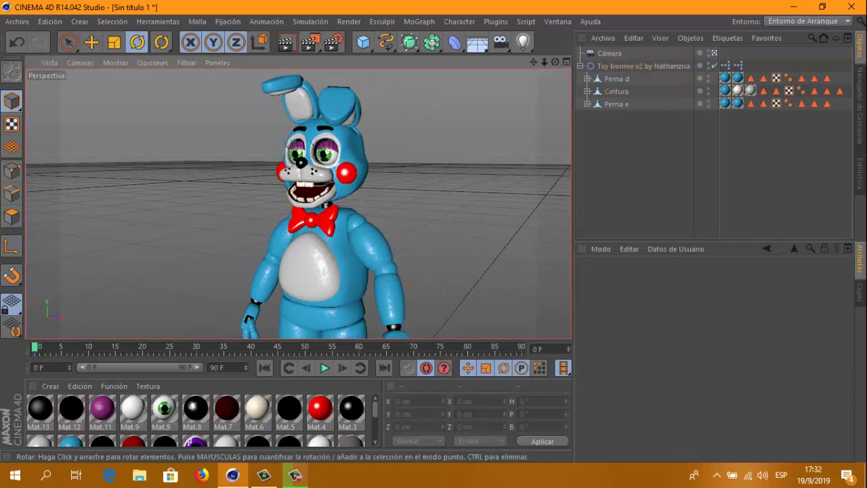
Play the wave forward and backward to review it, ending at the first frame.
click(324, 368)
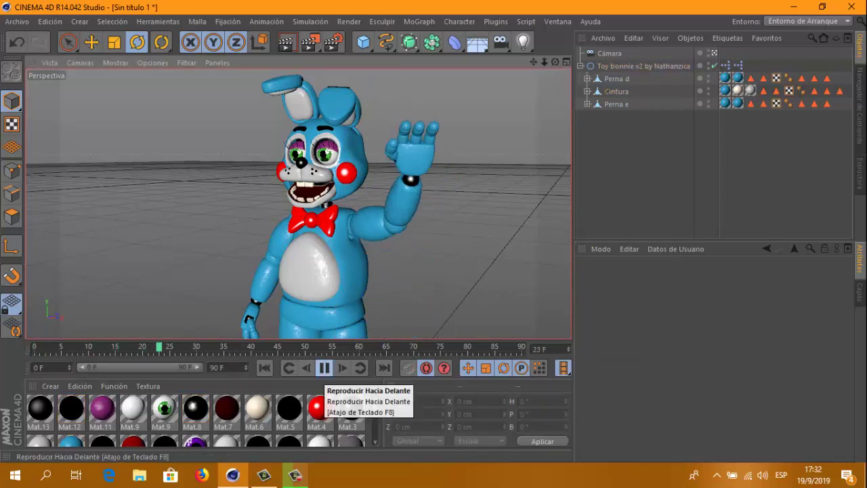
click(325, 368)
click(339, 322)
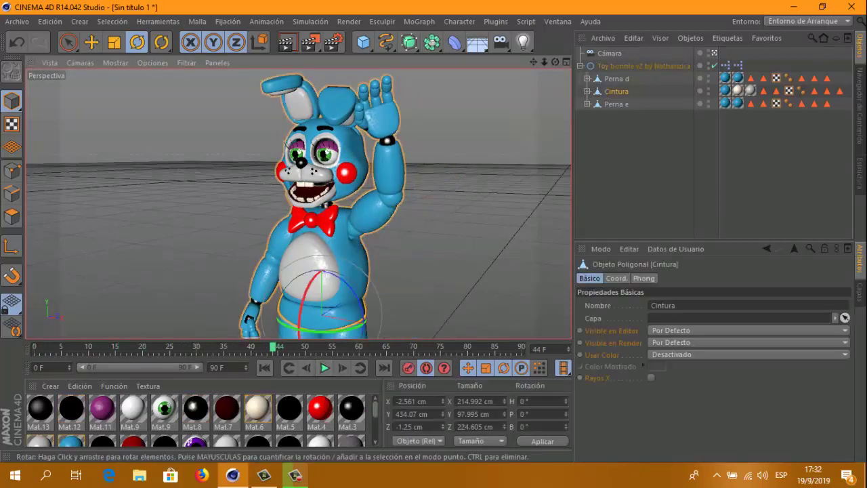
key(shift+f)
key(F8)
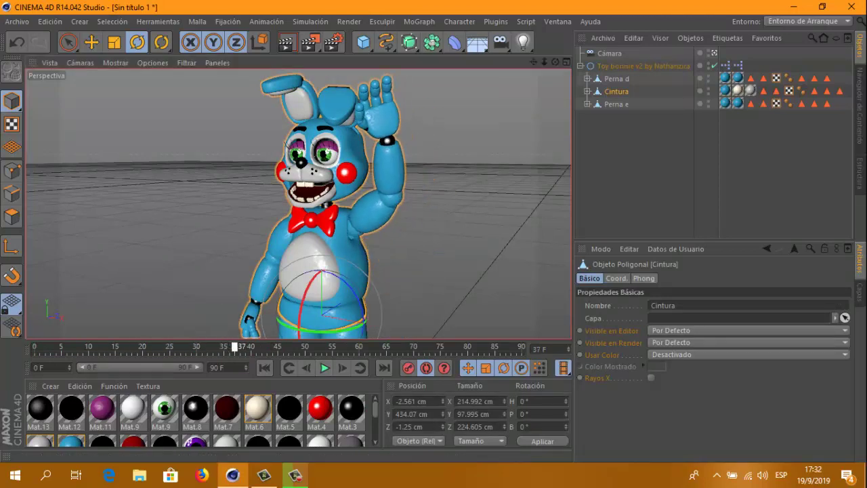
key(F6)
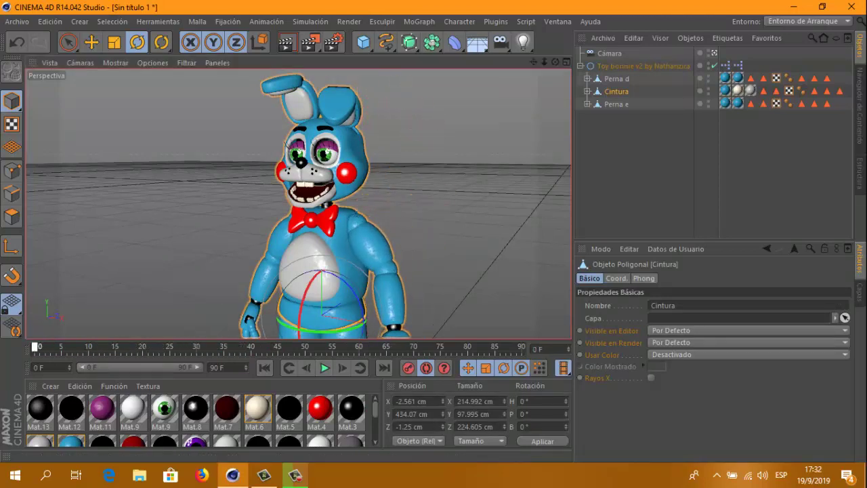
key(F8)
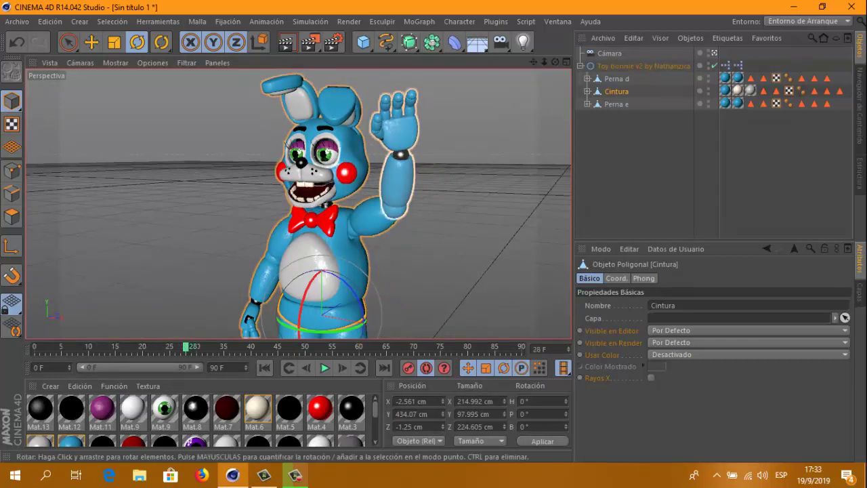
click(397, 156)
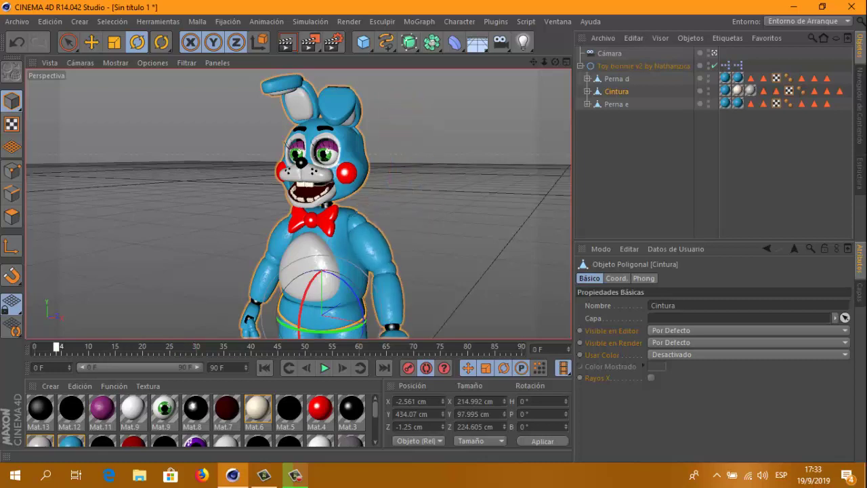
key(shift+f)
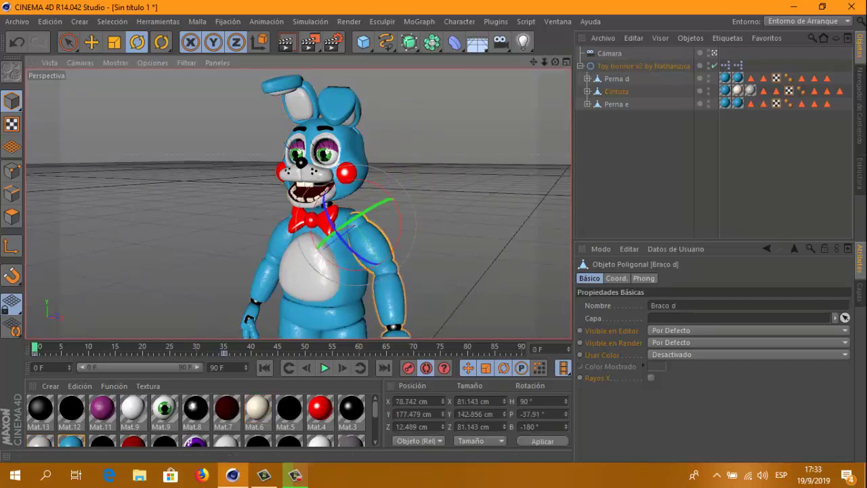
Tilt the Cintura waist slightly at frames 18 and 40.
click(132, 347)
click(319, 309)
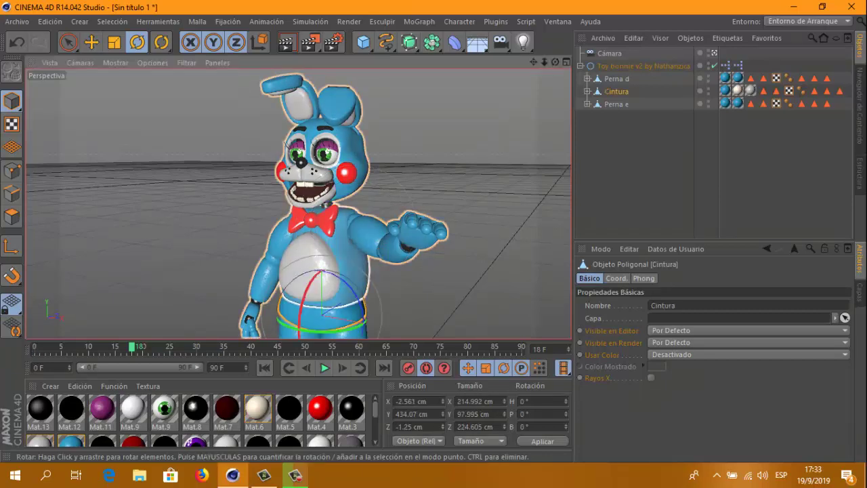
drag(318, 298, 329, 285)
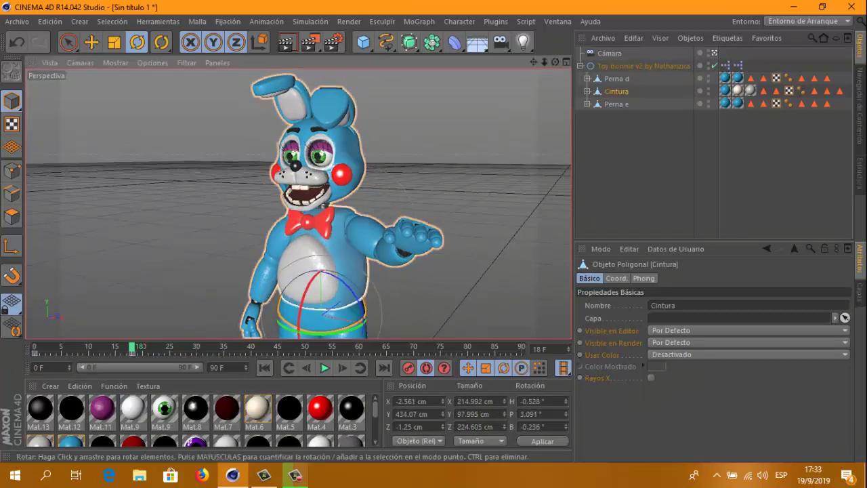
drag(133, 347, 133, 347)
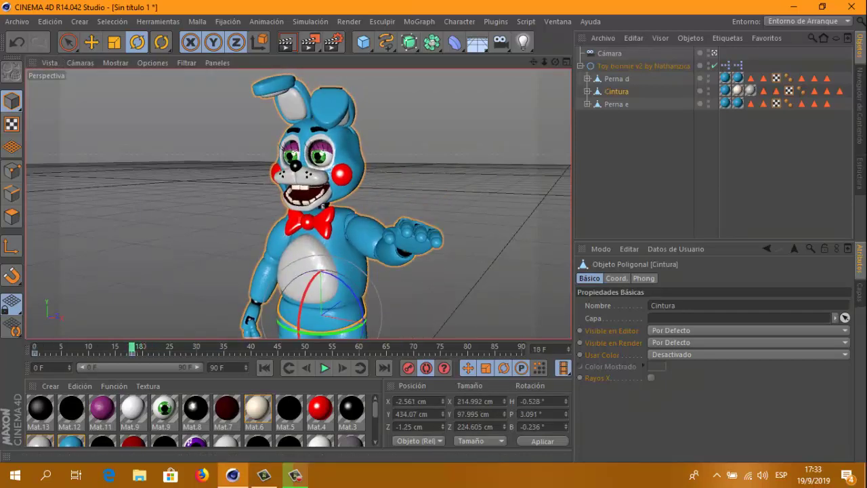
click(406, 241)
click(223, 347)
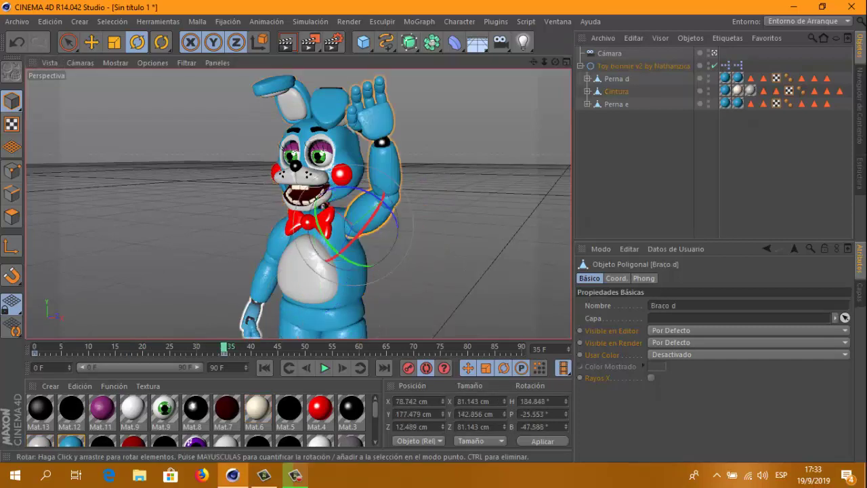
click(318, 315)
click(252, 347)
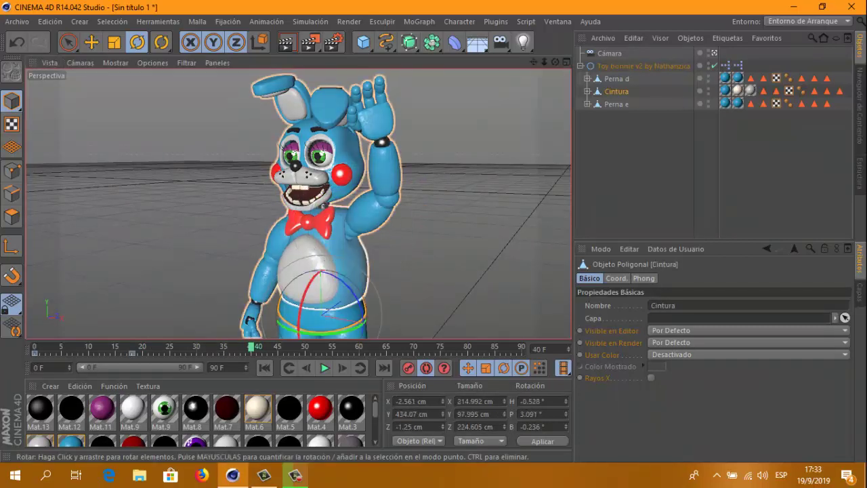
drag(319, 298, 327, 288)
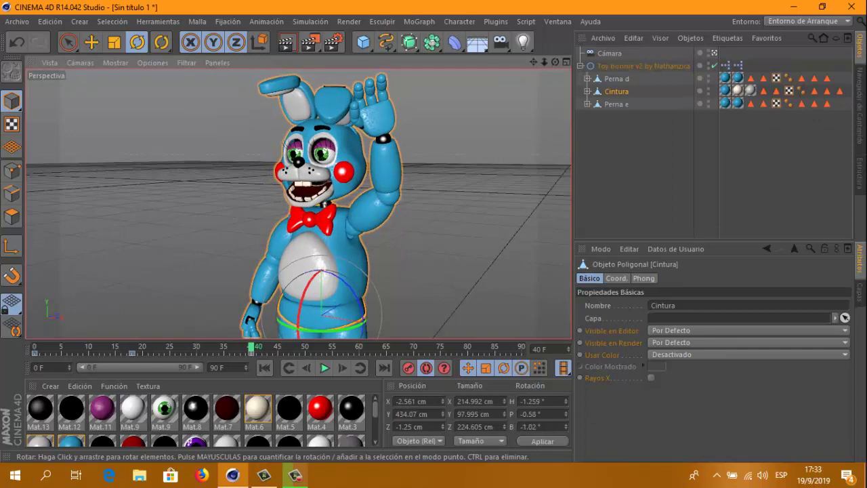
Tilt the Barriga belly slightly at frames 24 and 46.
click(326, 284)
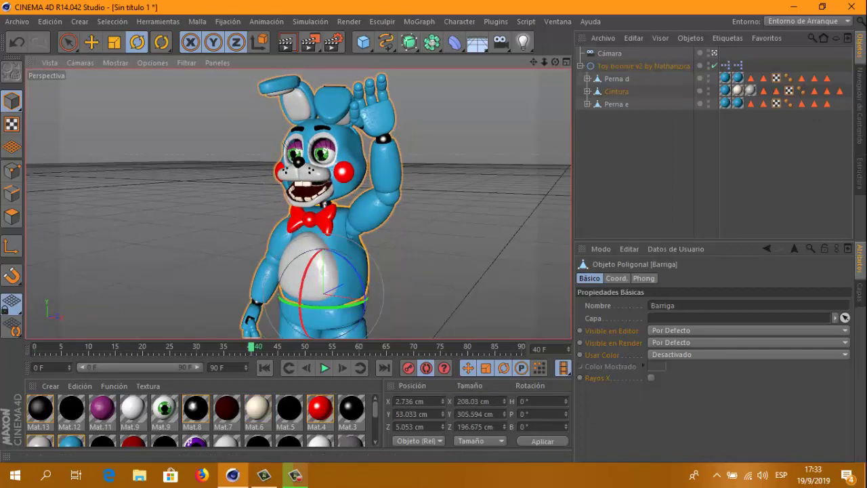
click(165, 347)
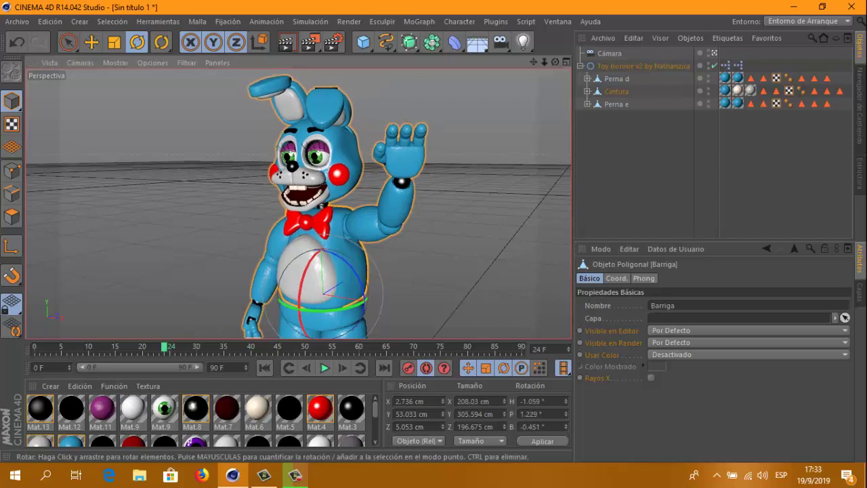
drag(251, 317, 254, 308)
click(292, 313)
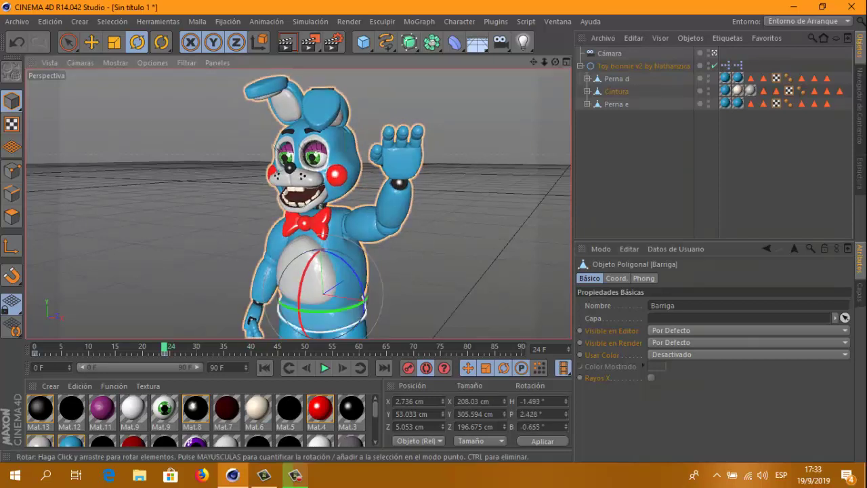
click(283, 347)
click(319, 271)
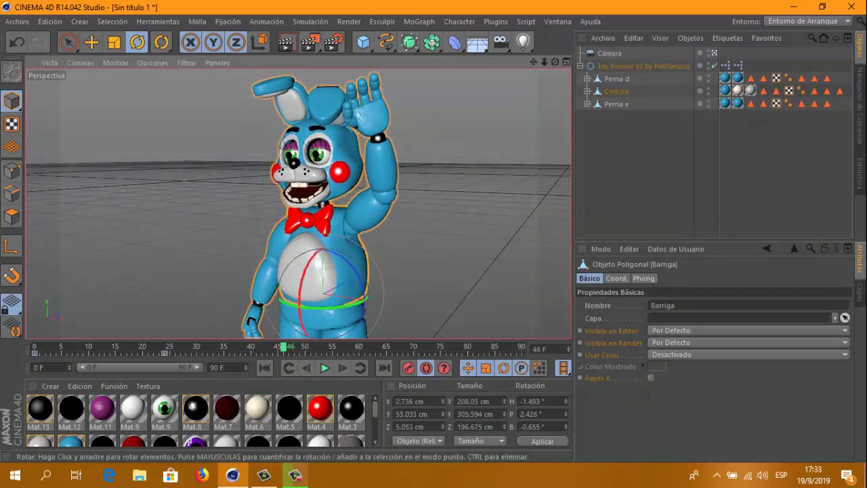
drag(301, 298, 309, 292)
Turn the Cabeça head slightly at frame 25 and play back the body sway.
click(286, 148)
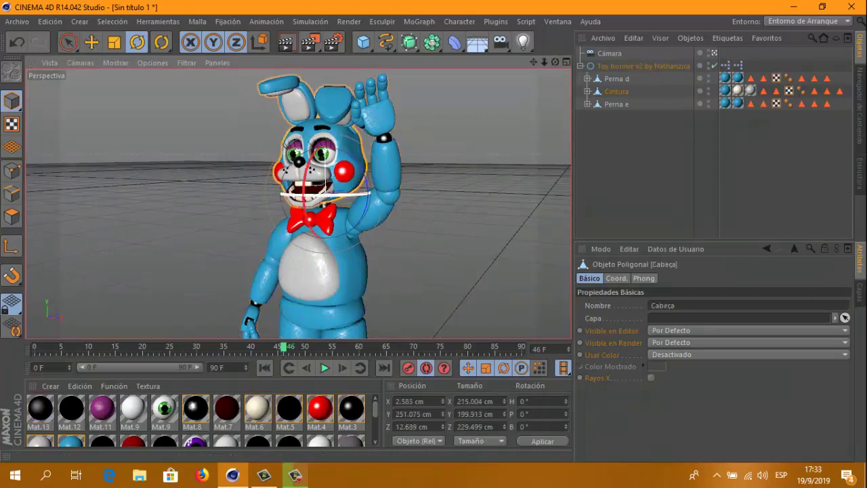
click(171, 347)
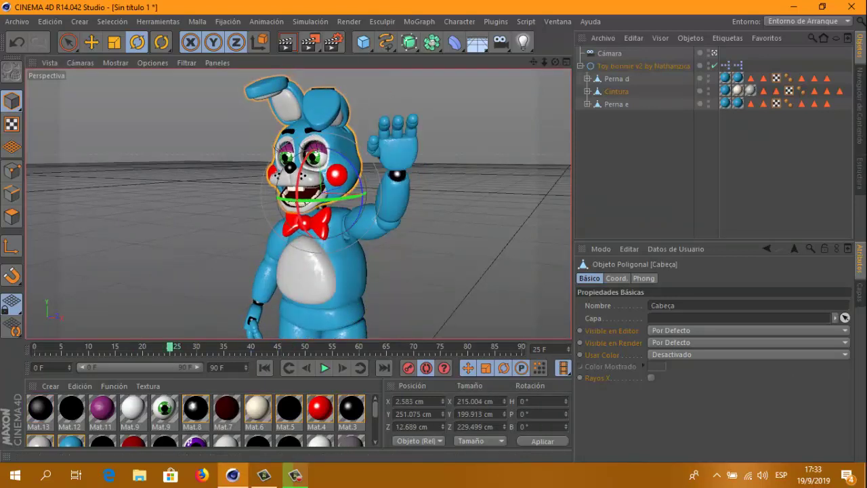
drag(319, 196, 305, 191)
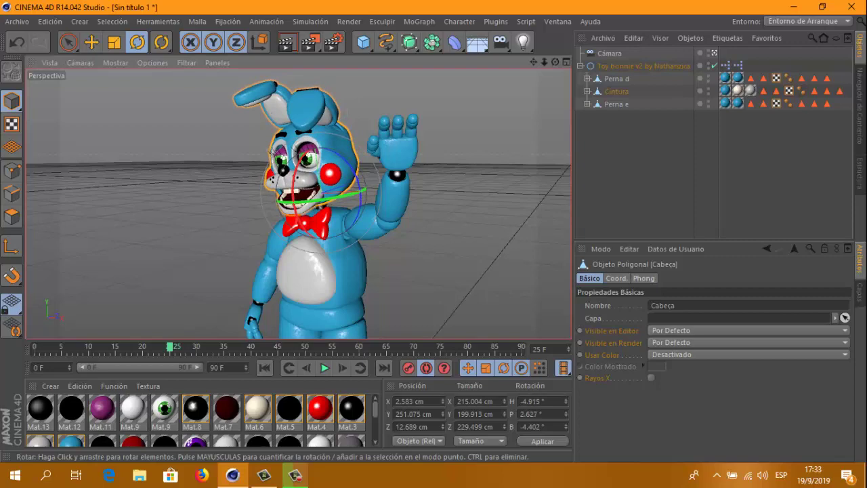
click(315, 347)
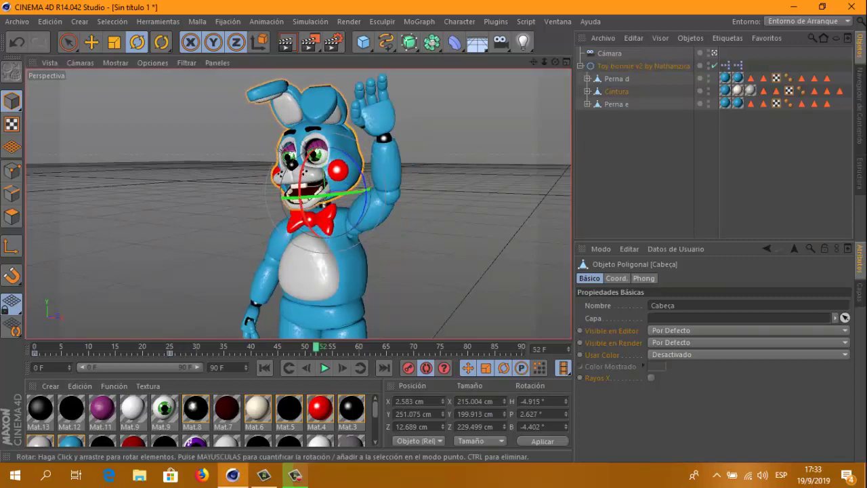
click(83, 347)
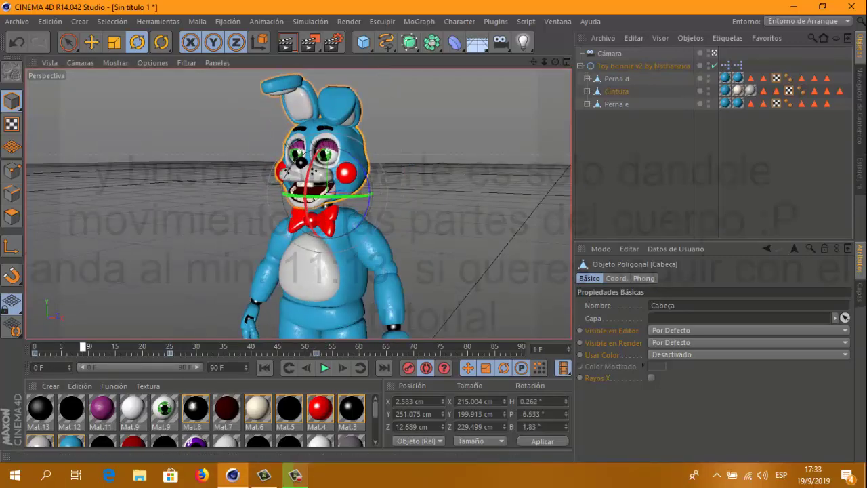
click(325, 367)
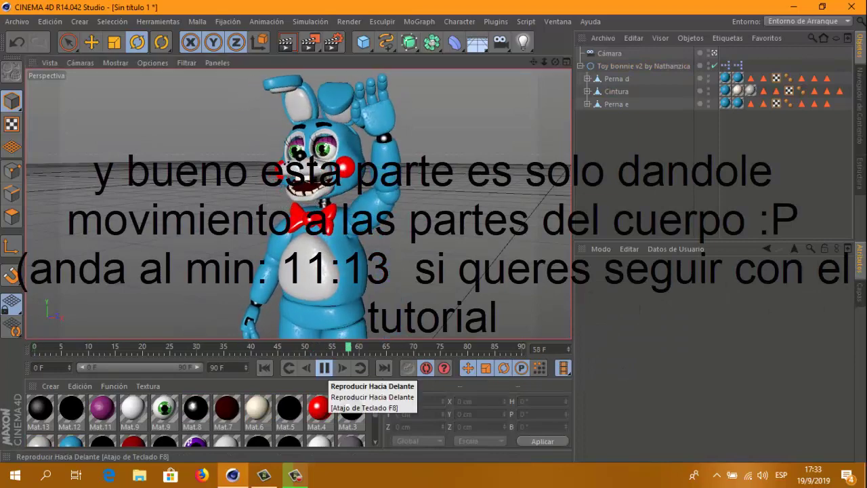
click(325, 369)
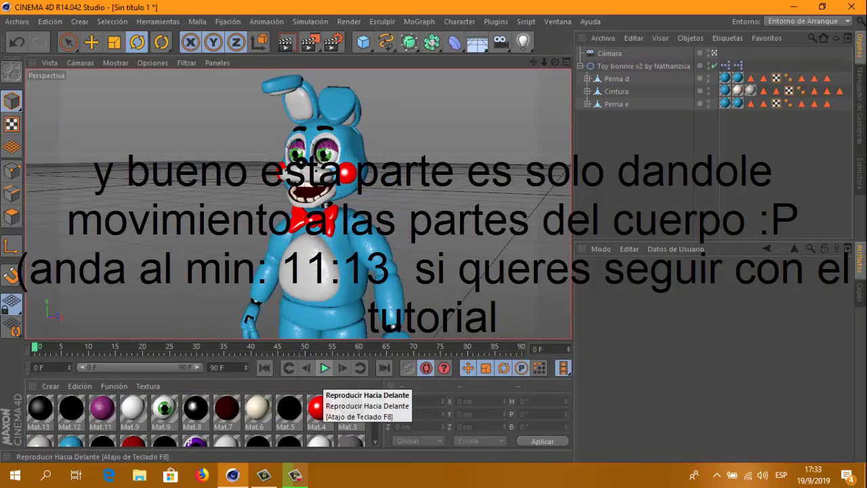
click(325, 367)
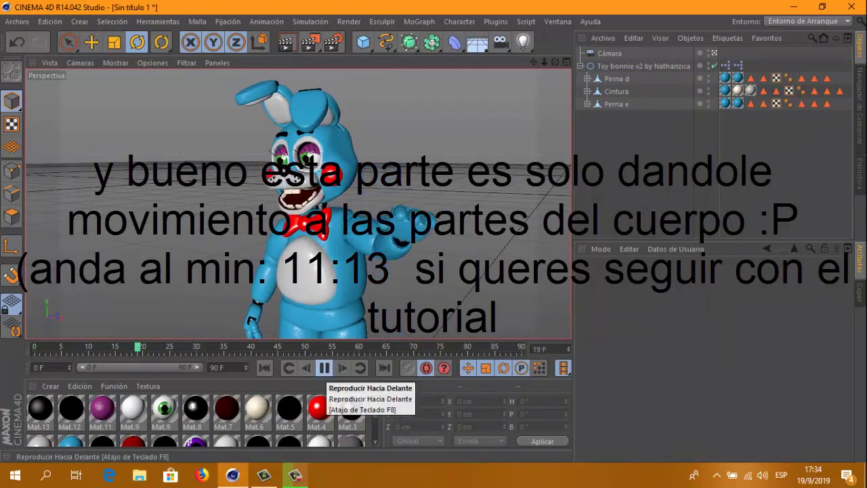
click(325, 368)
click(312, 180)
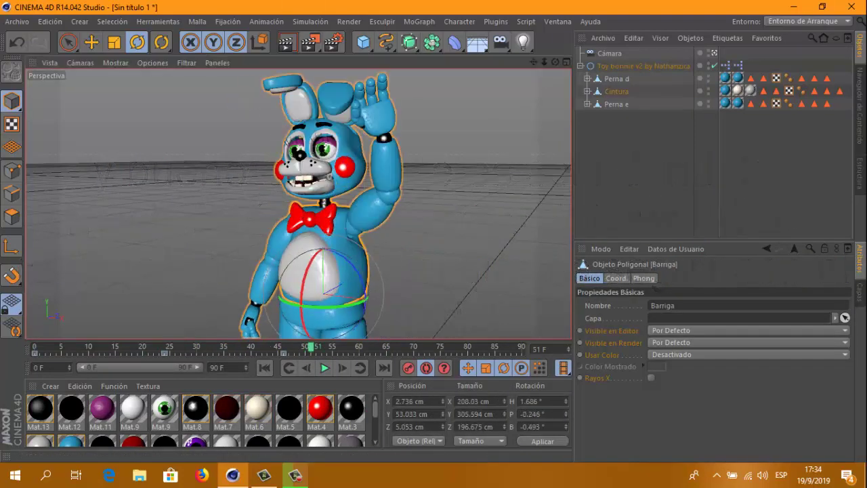
Rotate the left arm Braço e down and inward into a new pose and check it.
click(324, 368)
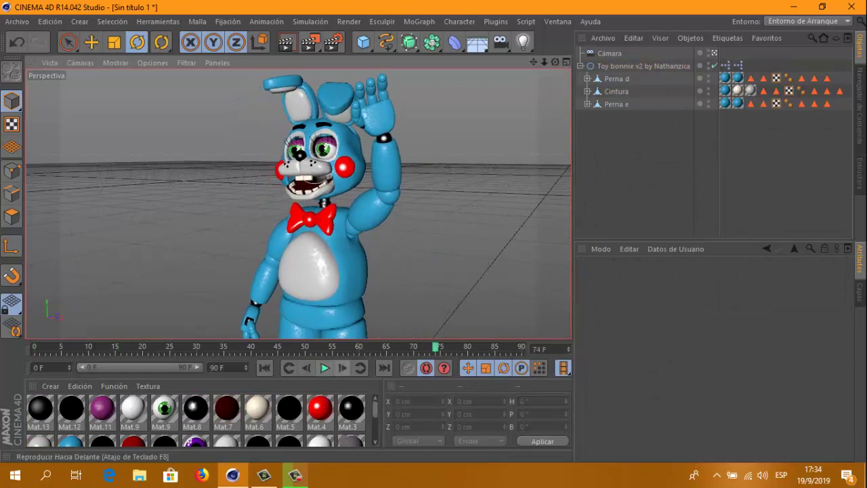
click(325, 367)
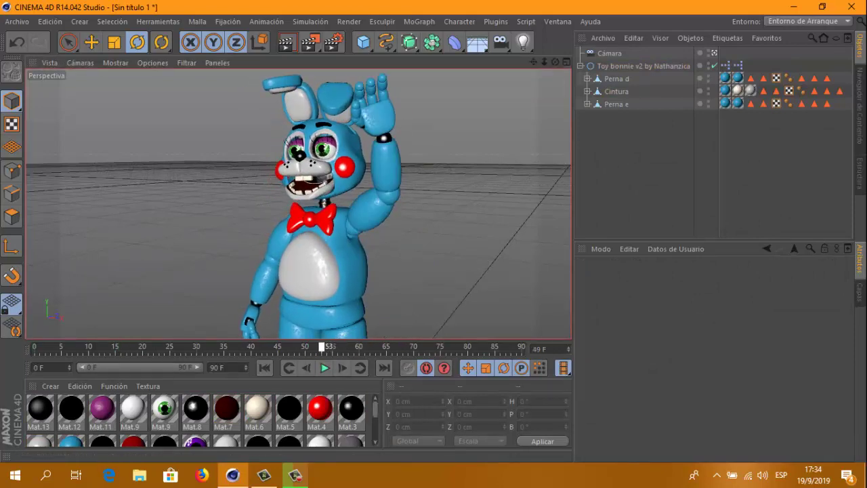
click(265, 271)
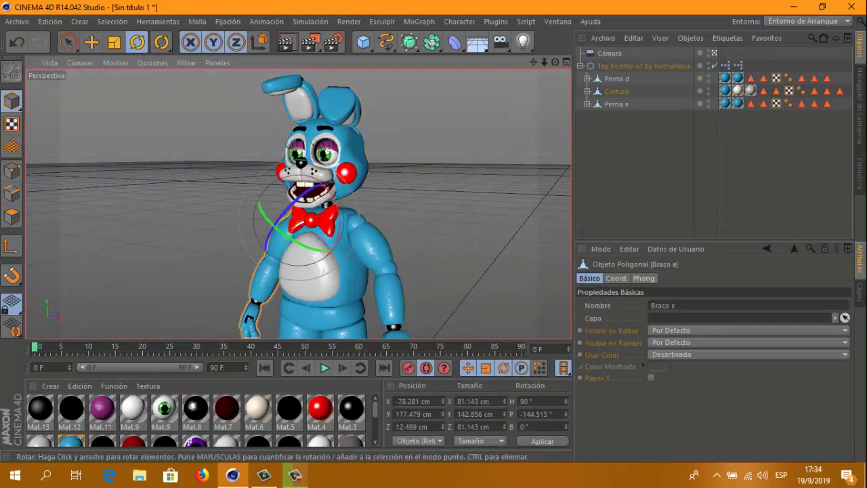
drag(35, 347, 295, 347)
click(250, 285)
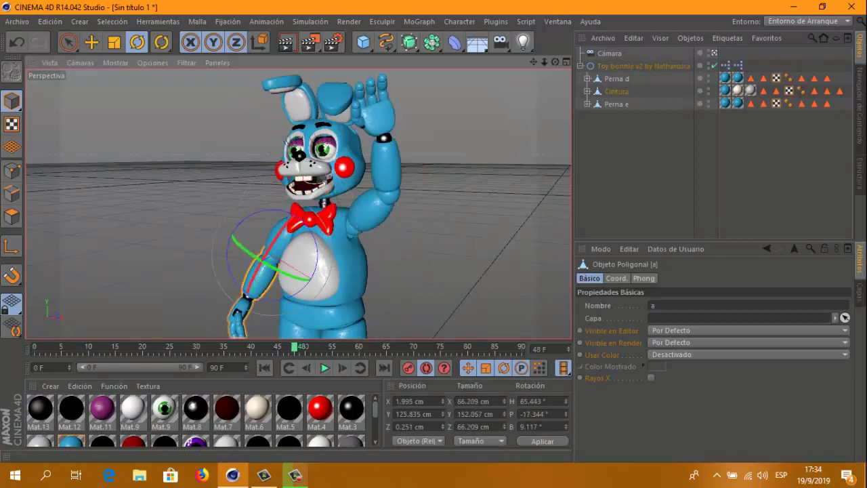
drag(271, 257, 234, 308)
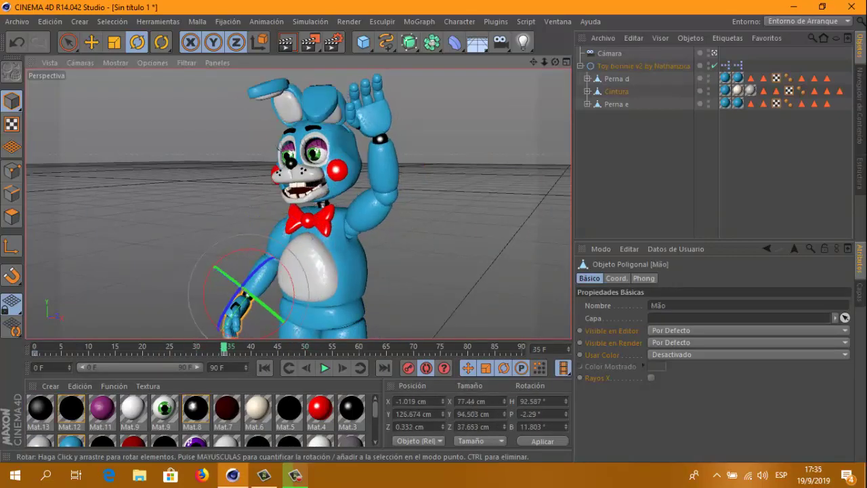
click(324, 368)
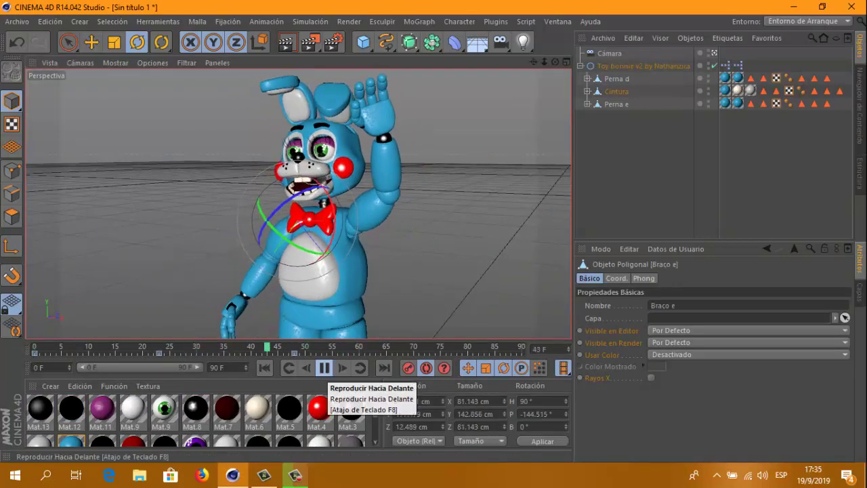
click(324, 368)
Rotate the left ear Orelha e into a new pose at a later frame and play it.
click(248, 95)
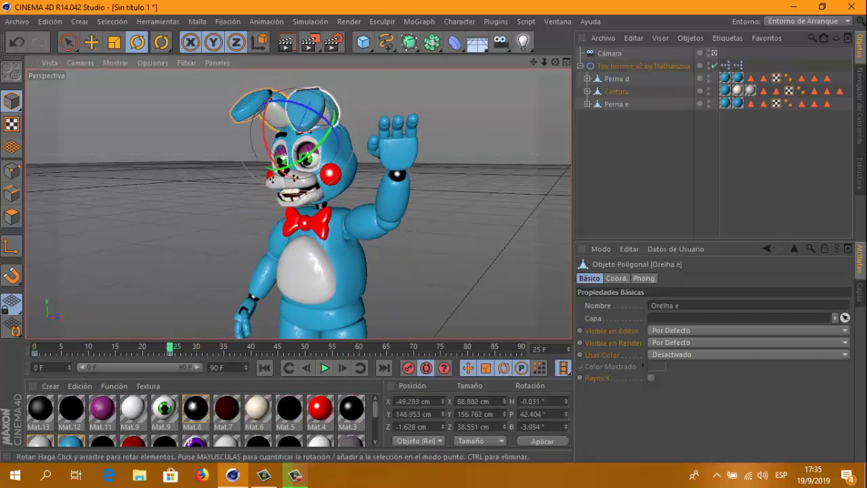
drag(170, 347, 369, 347)
click(376, 108)
click(291, 101)
click(376, 109)
drag(379, 102, 288, 87)
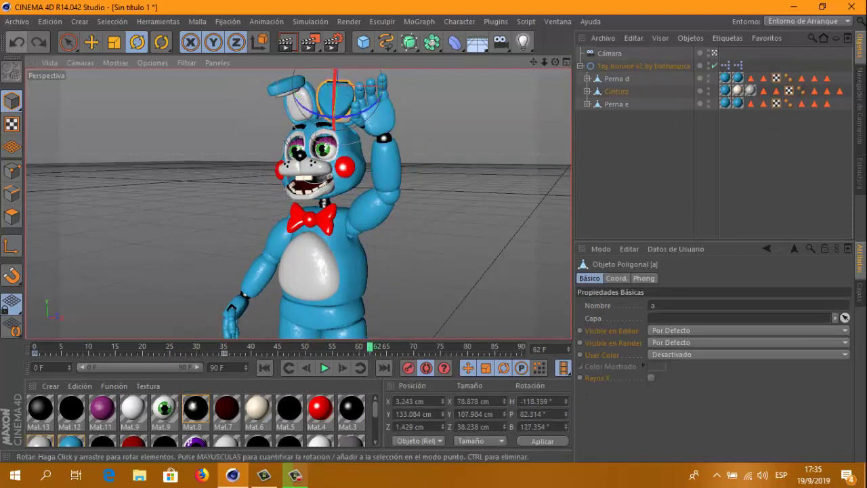
key(F8)
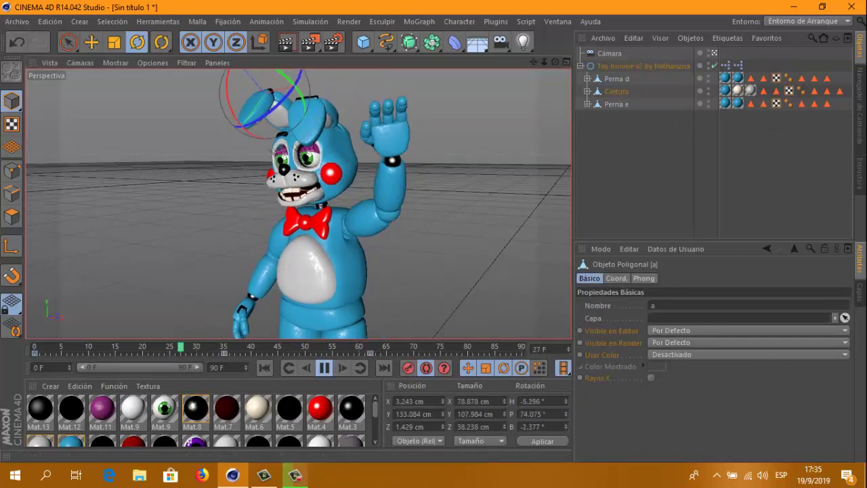
click(353, 347)
click(277, 347)
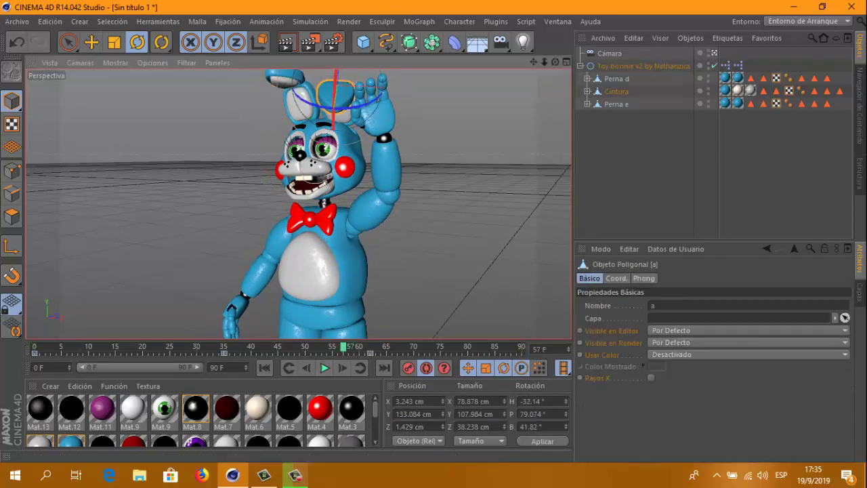
Rotate the Palpebra eyelids down over the eyes and play back the blink.
click(298, 149)
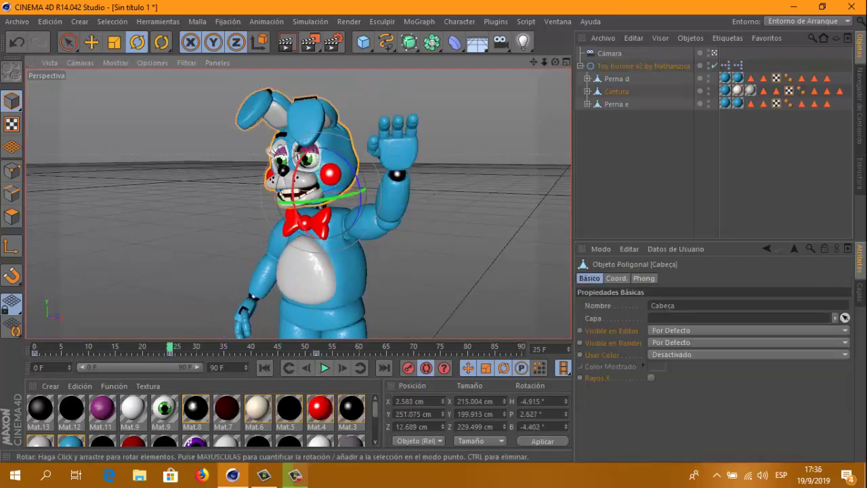
click(274, 166)
shift+click(281, 156)
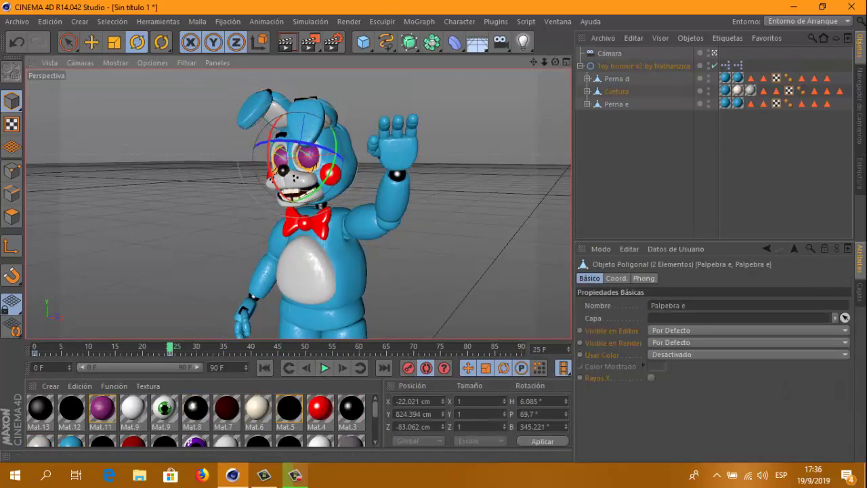
click(285, 150)
mouse_move(283, 151)
mouse_down()
mouse_move(272, 140)
mouse_move(285, 144)
mouse_up()
shift+click(323, 145)
click(434, 304)
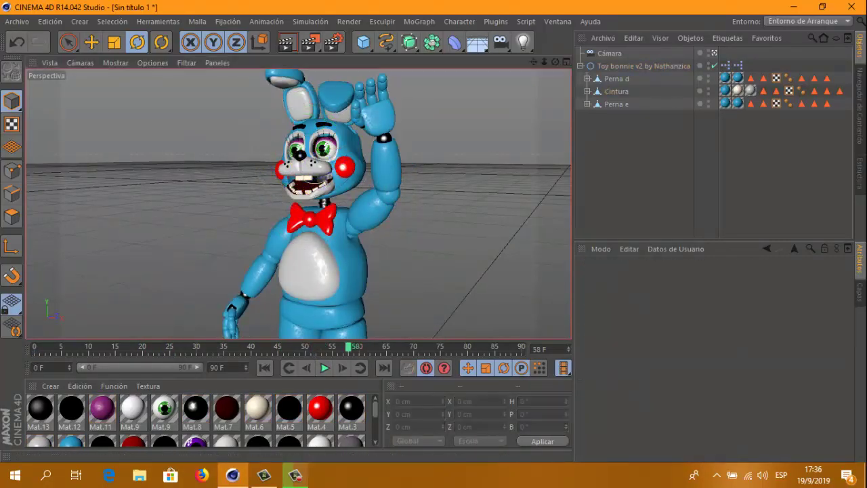
click(324, 368)
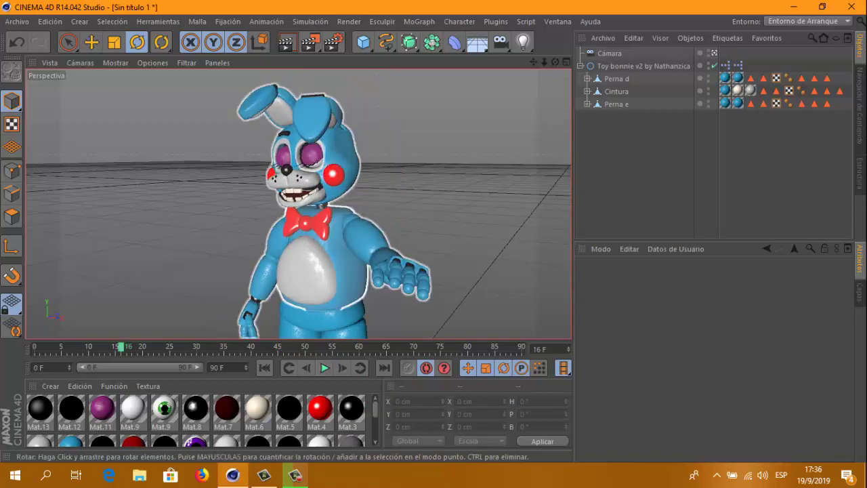
Rotate the right arm Braço d further into the wave pose and record its key.
key(F8)
click(396, 203)
click(196, 353)
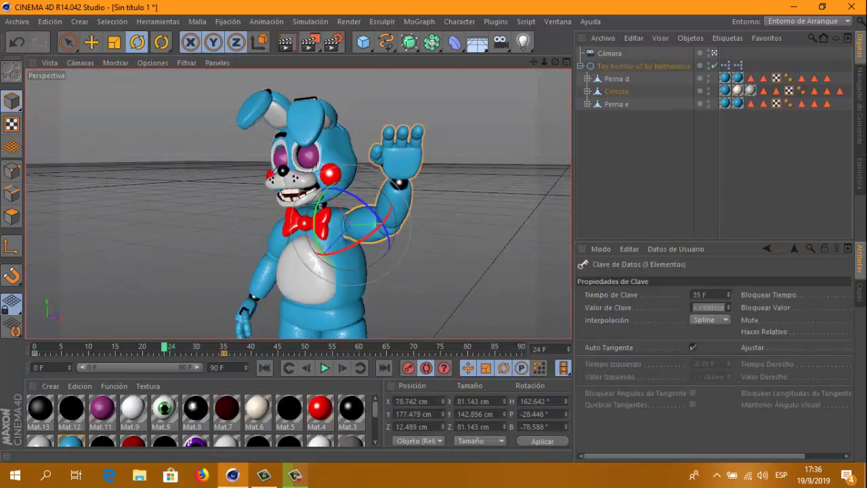
drag(400, 203, 400, 244)
click(197, 352)
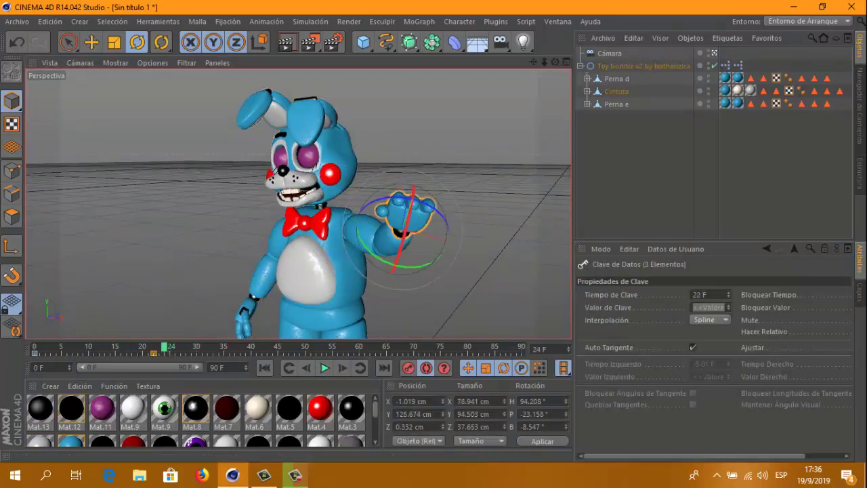
click(324, 368)
click(324, 368)
Refine the head and right upper and lower arm rotations around frame 57.
click(318, 112)
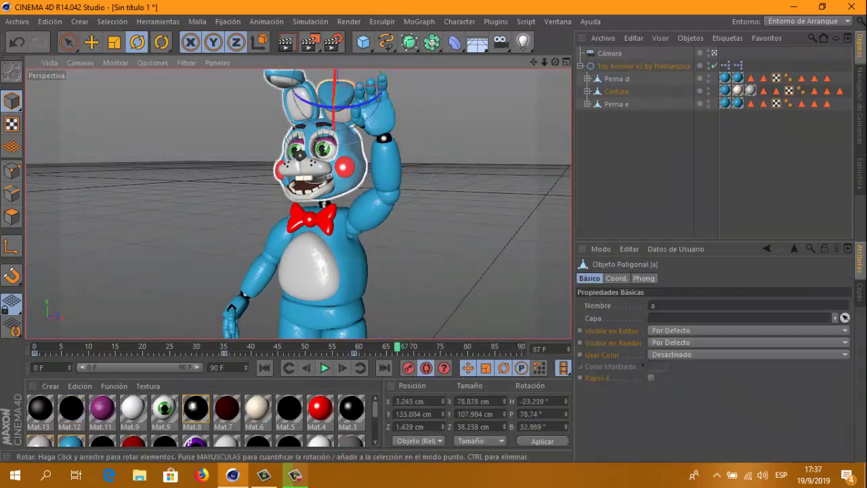
click(319, 271)
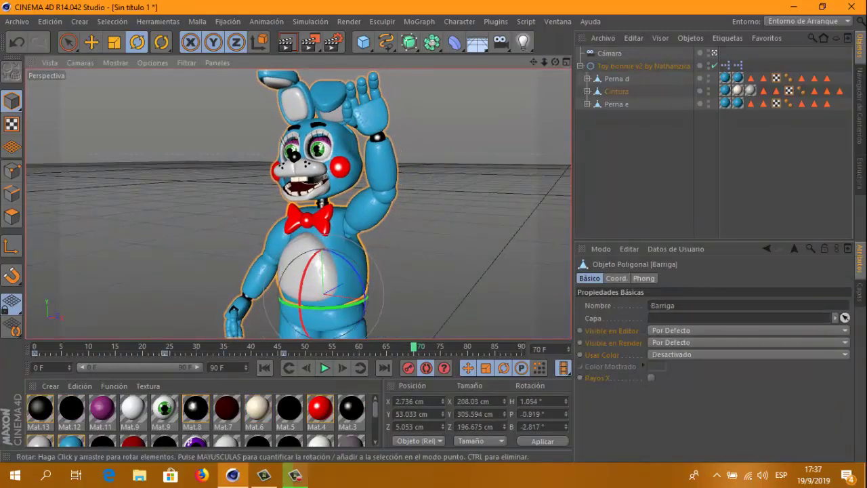
click(369, 203)
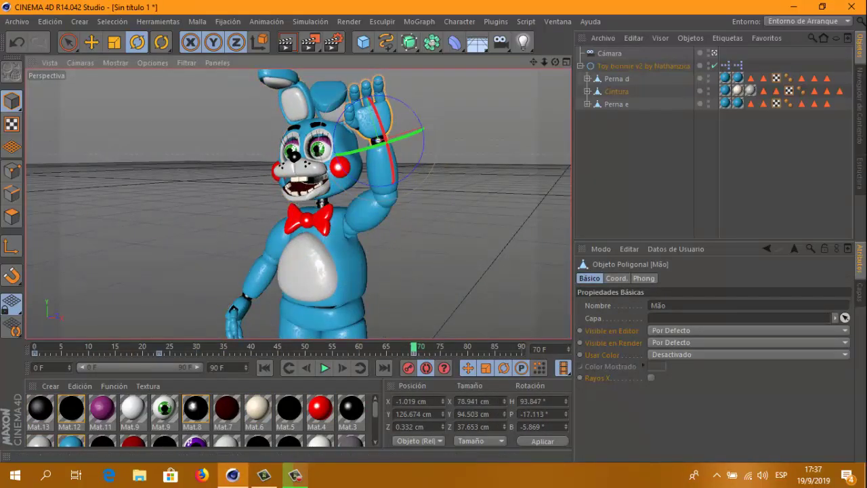
click(386, 216)
mouse_move(414, 348)
mouse_down()
mouse_move(343, 348)
mouse_move(437, 347)
mouse_up()
click(271, 128)
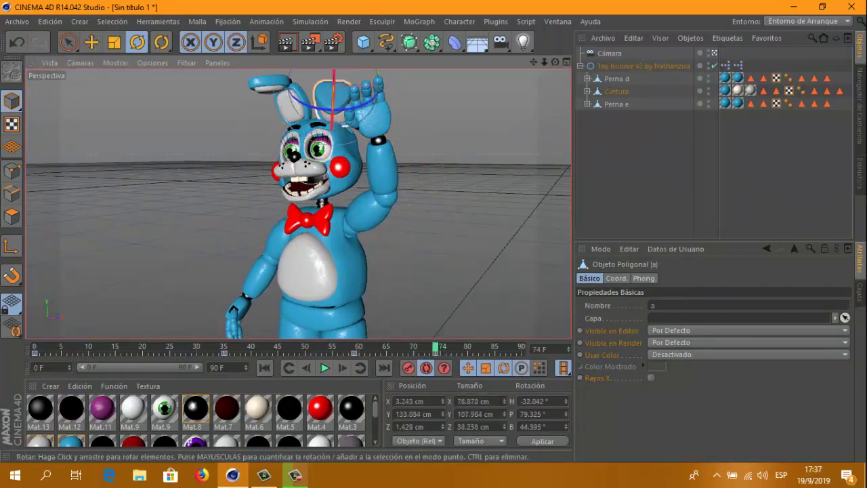
click(261, 224)
key(f)
key(f)
key(f)
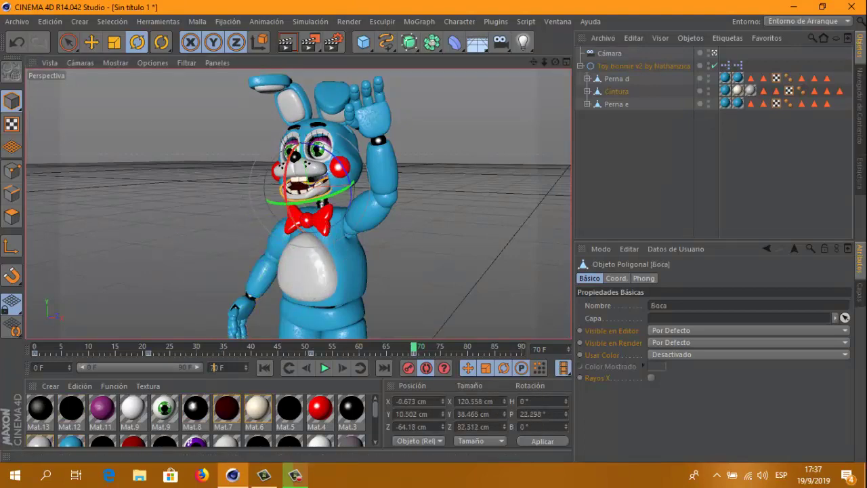
Play back the shortened 70-frame wave, checking the right arm and hand Mão.
click(325, 367)
click(392, 196)
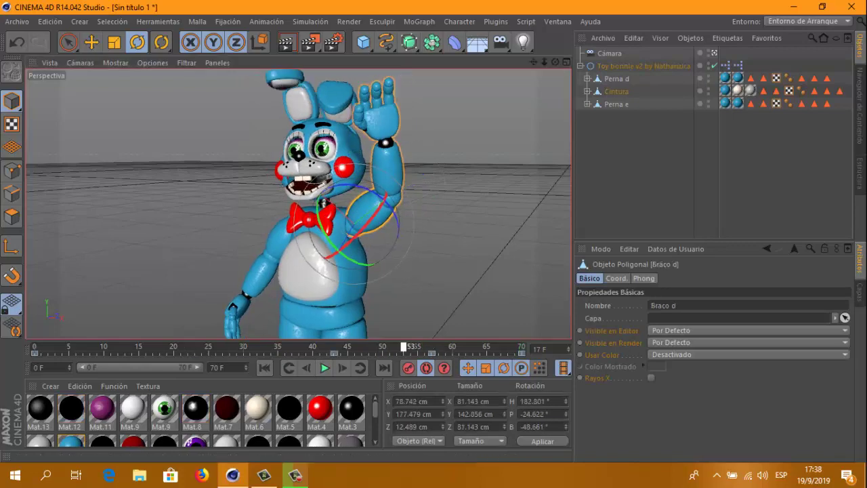
click(325, 367)
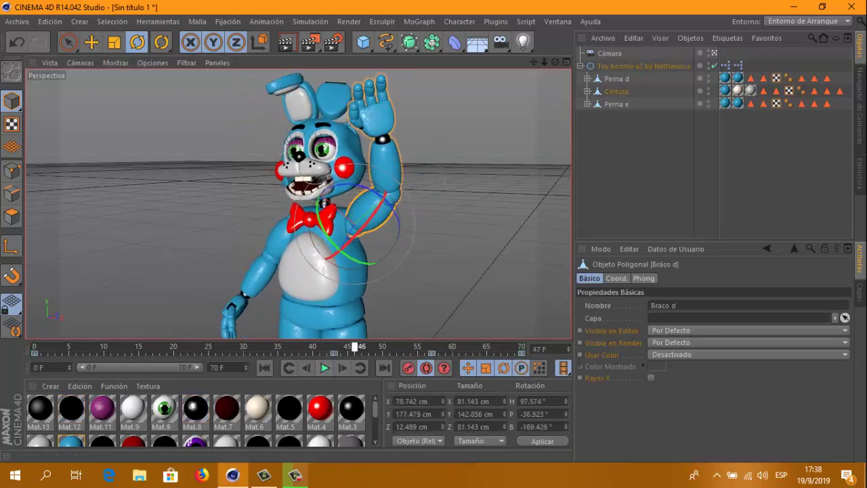
click(385, 101)
click(325, 367)
click(325, 367)
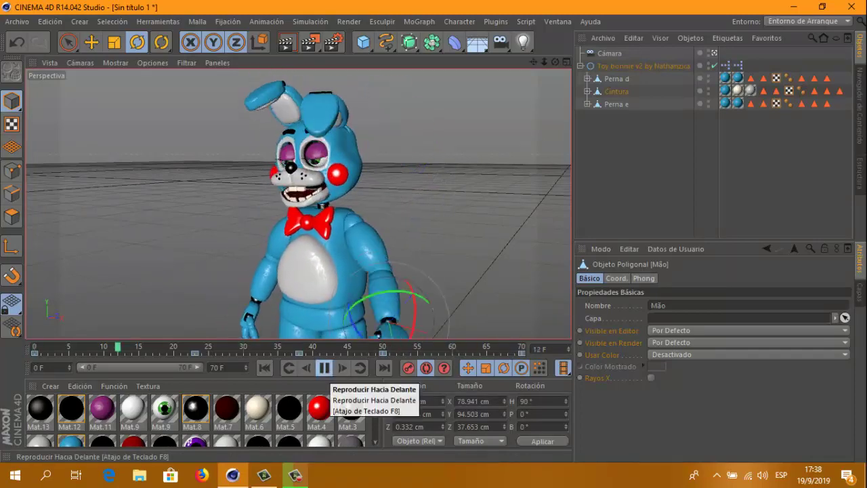
Pause playback, undo an accidental model selection, and return to frame 0.
click(325, 367)
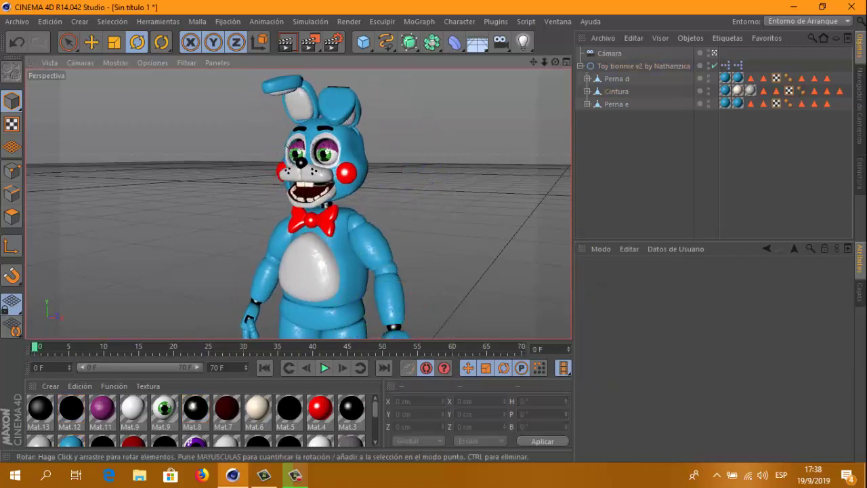
click(322, 271)
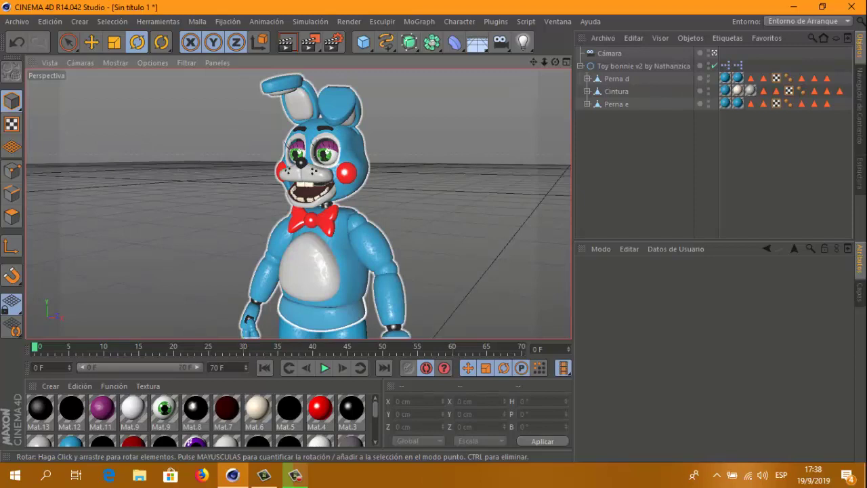
key(ctrl+z)
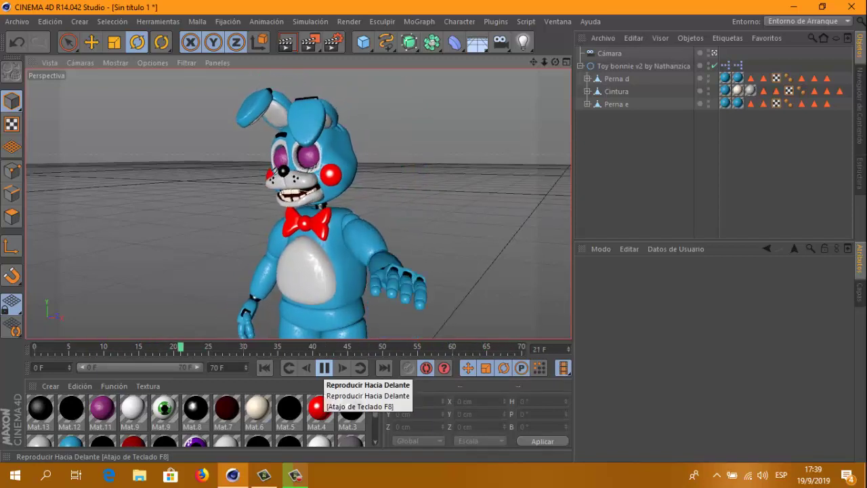
click(325, 367)
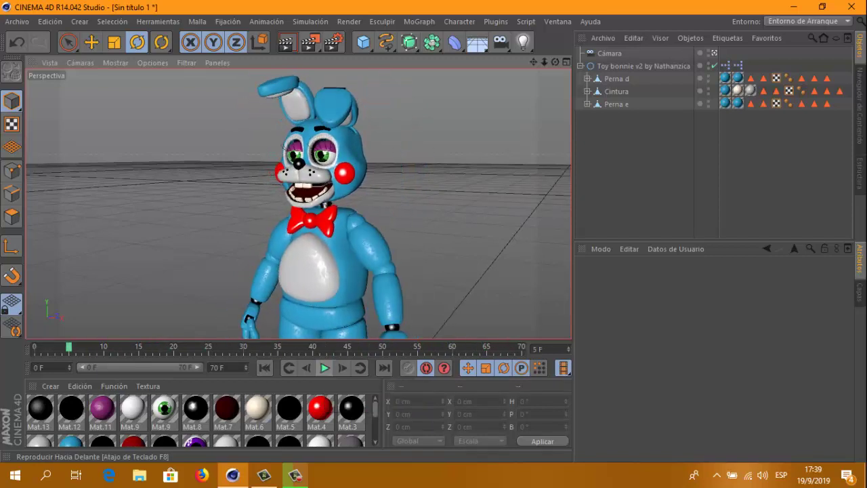
key(shift+f)
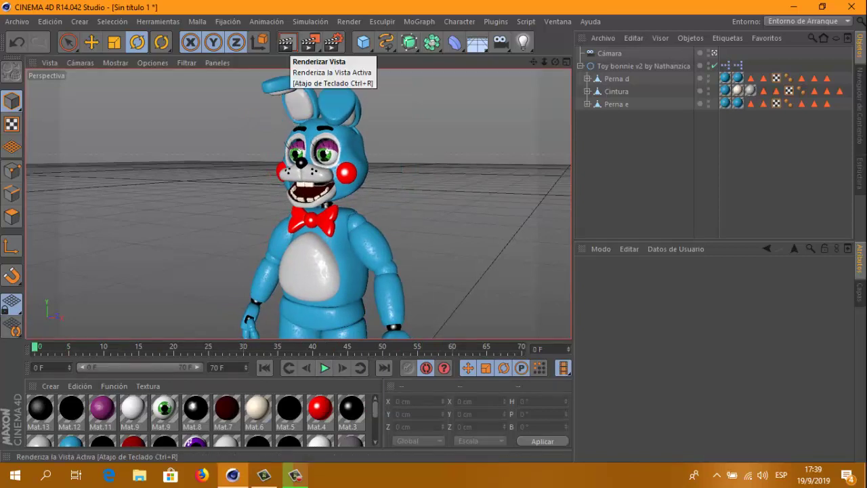
click(287, 42)
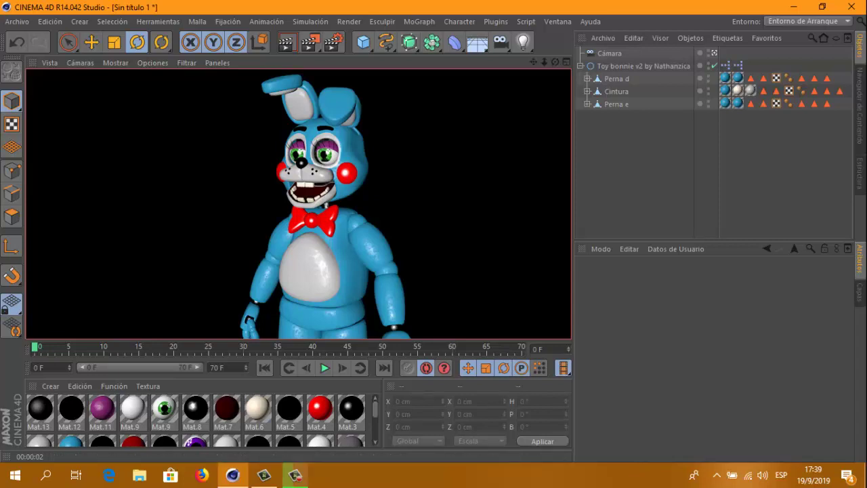
click(714, 53)
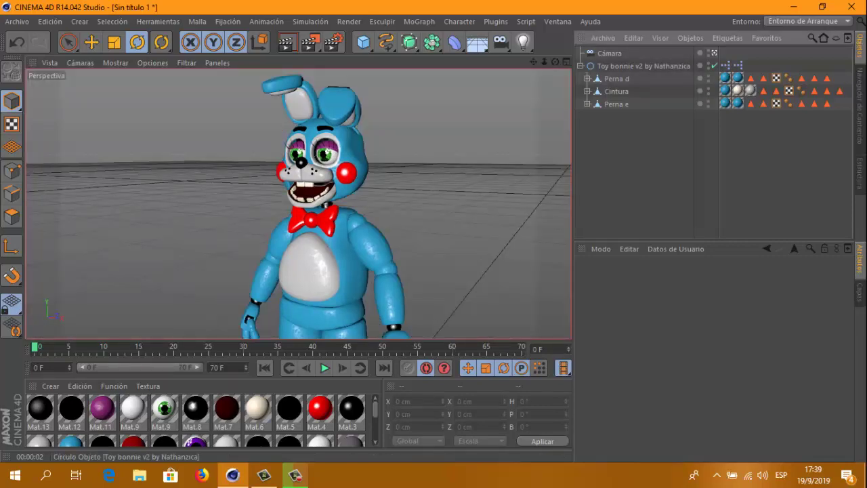
mouse_move(298, 203)
alt+mouse_down()
mouse_move(231, 204)
mouse_move(298, 203)
alt+mouse_up()
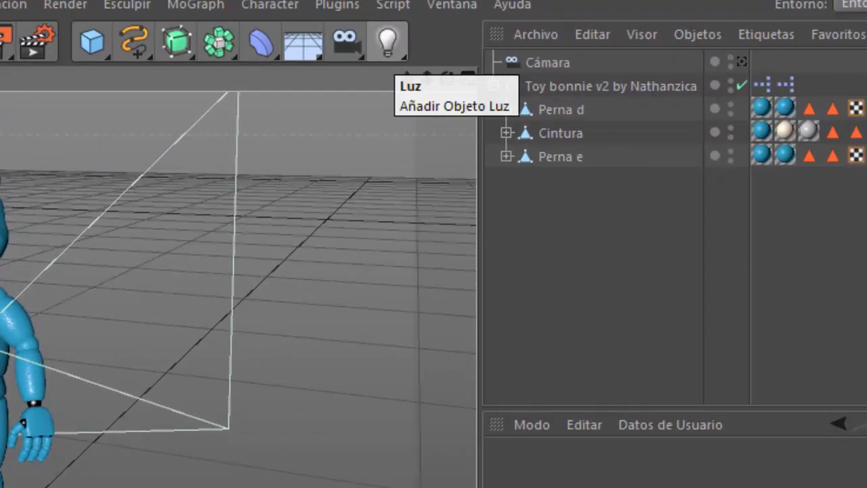
Add an omni light Luz at X 614.293 cm, Y 712.265 cm and show its shadow settings.
click(388, 42)
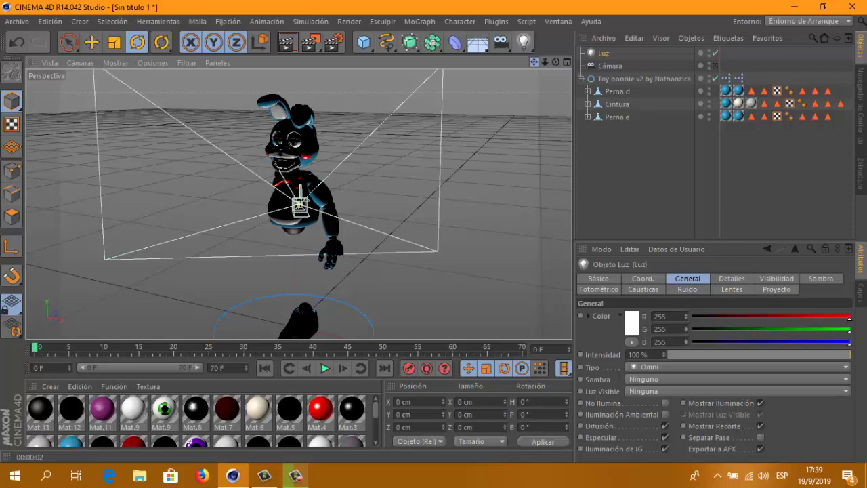
scroll(299, 204, down, 3)
scroll(298, 203, down, 3)
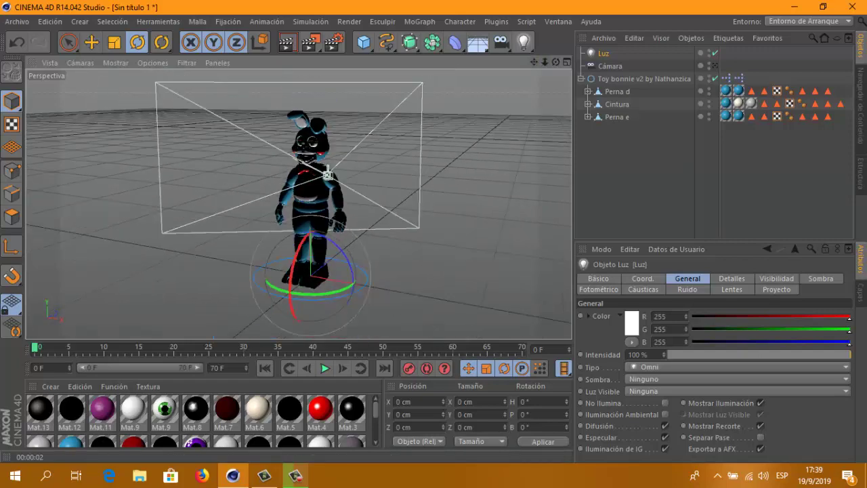
scroll(299, 203, up, 2)
key(e)
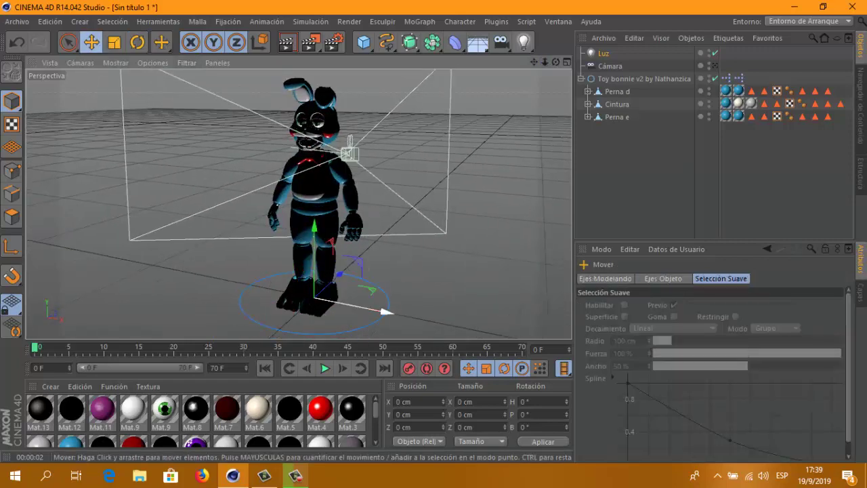
mouse_move(386, 311)
mouse_down()
mouse_move(446, 324)
mouse_move(459, 156)
mouse_up()
click(460, 156)
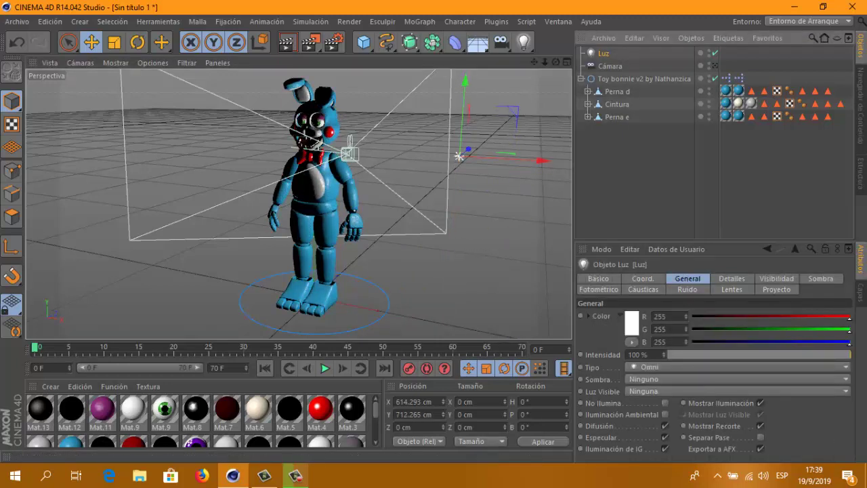
click(820, 279)
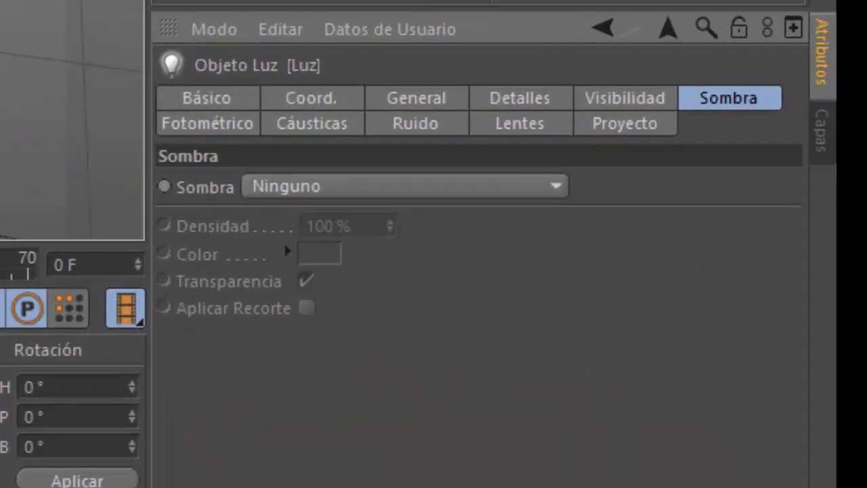
Set the light's shadow to Mapa de Sombras (Suave) with a 2000x2000 shadow map.
click(405, 186)
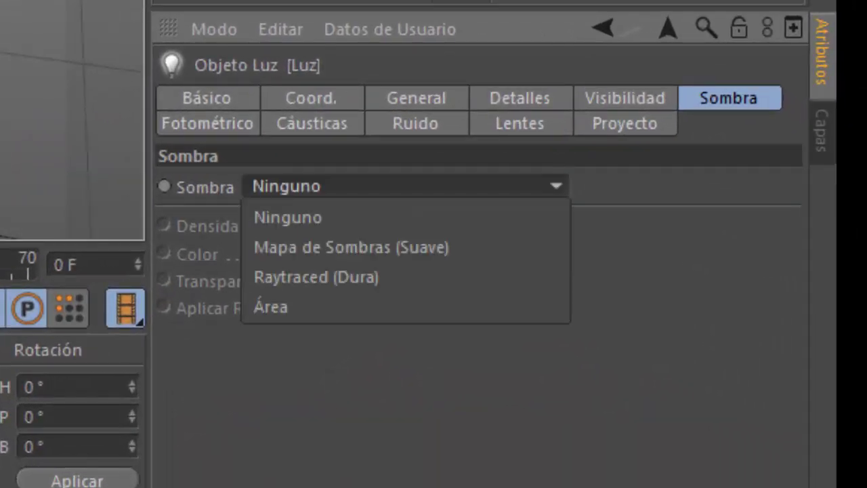
click(283, 245)
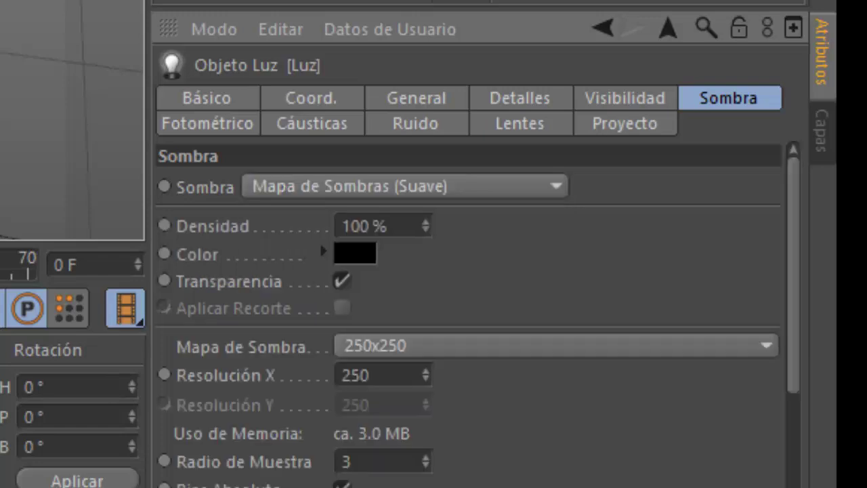
click(474, 345)
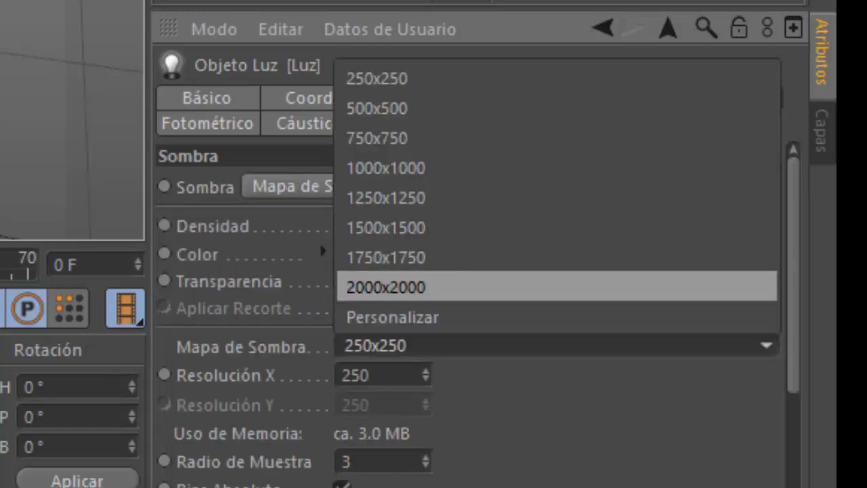
click(387, 287)
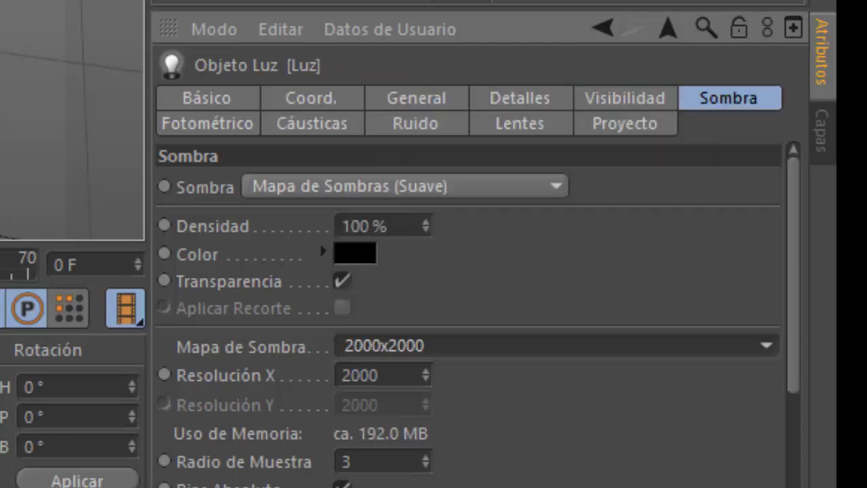
click(416, 97)
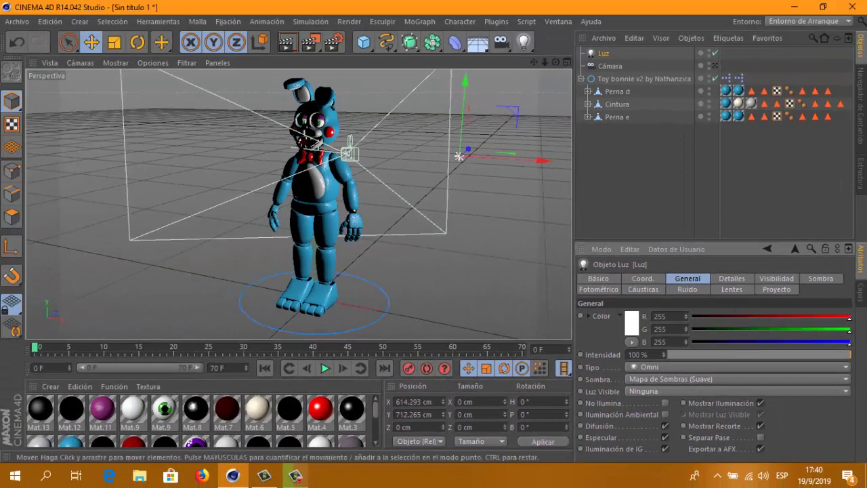
Raise the light to Y 1104.644 cm, Z -564.669 cm before Bonnie's head, then test-render.
drag(556, 62, 535, 64)
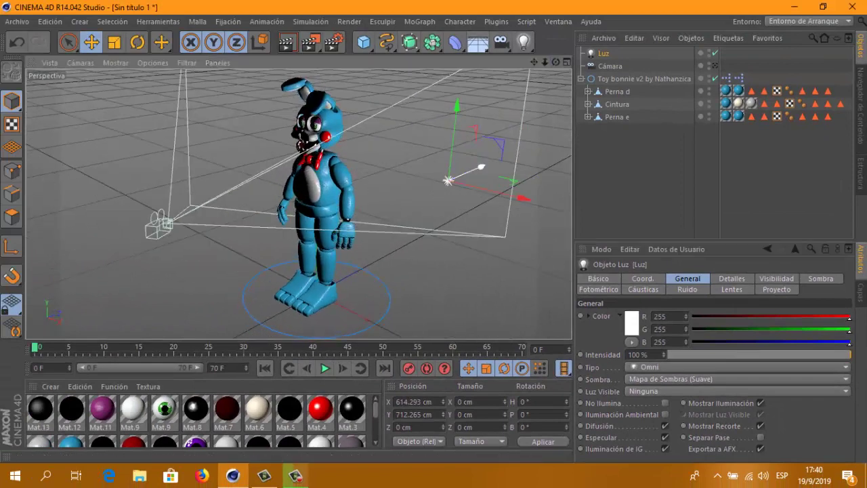
drag(448, 180, 345, 138)
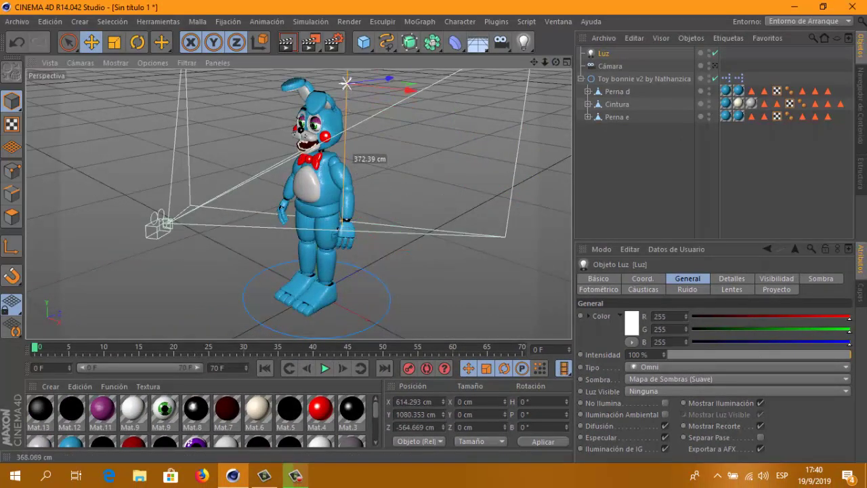
drag(345, 220, 345, 218)
drag(555, 62, 528, 63)
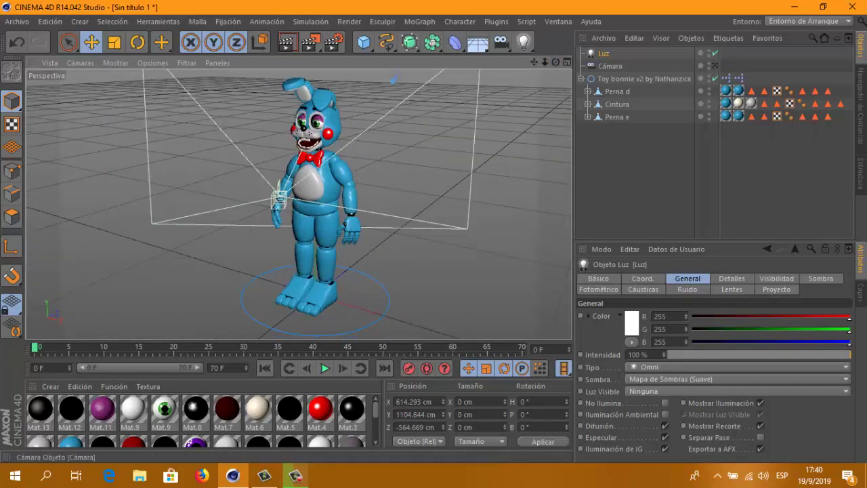
scroll(299, 203, up, 5)
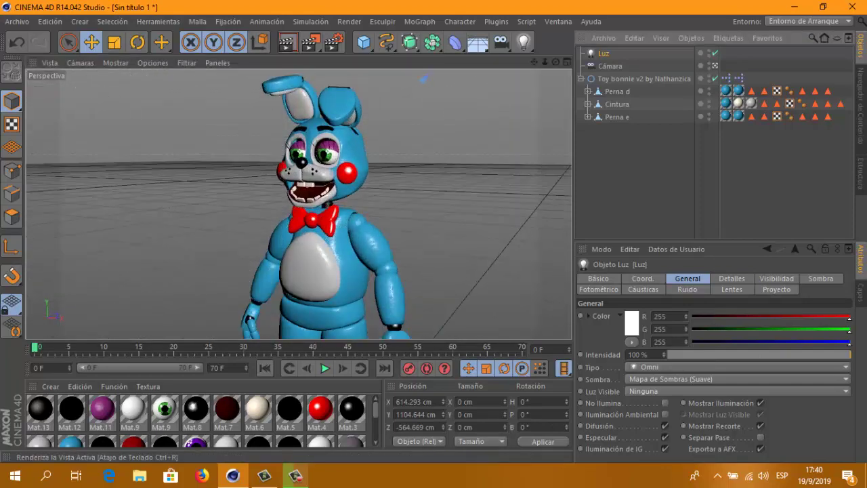
key(ctrl+r)
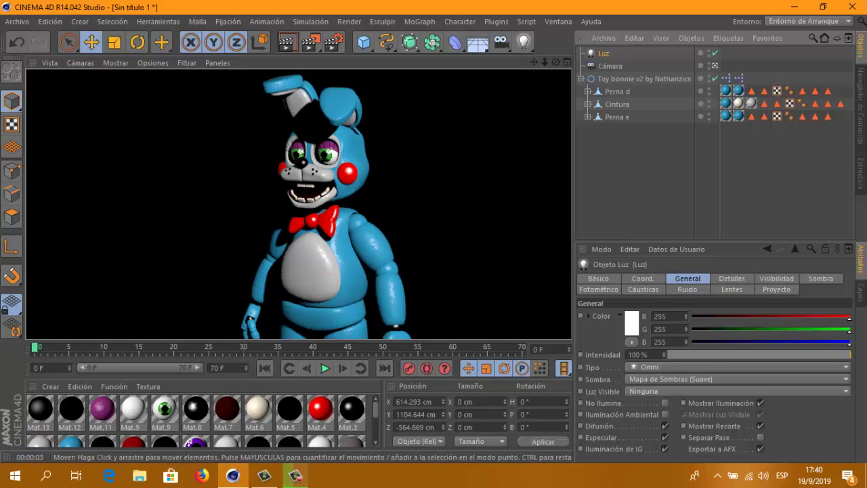
Copy the light Luz and paste it as a duplicate light, Luz.1.
click(475, 284)
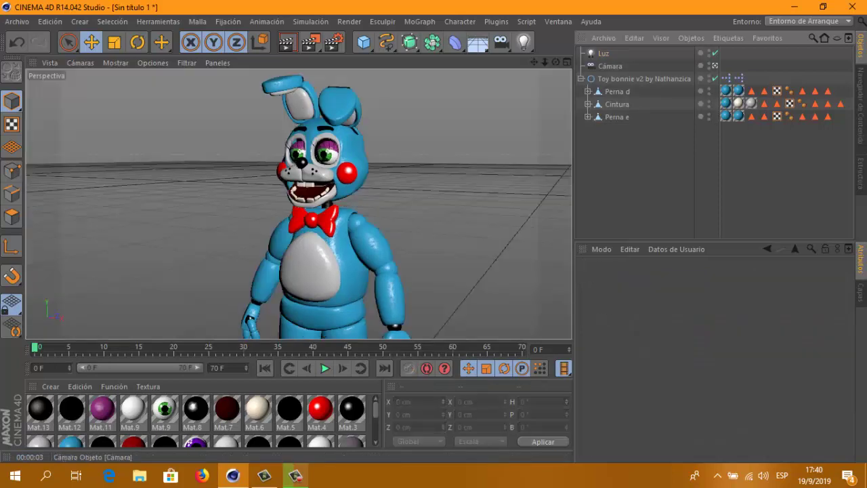
scroll(299, 203, down, 3)
scroll(298, 204, down, 3)
scroll(299, 203, up, 3)
click(603, 53)
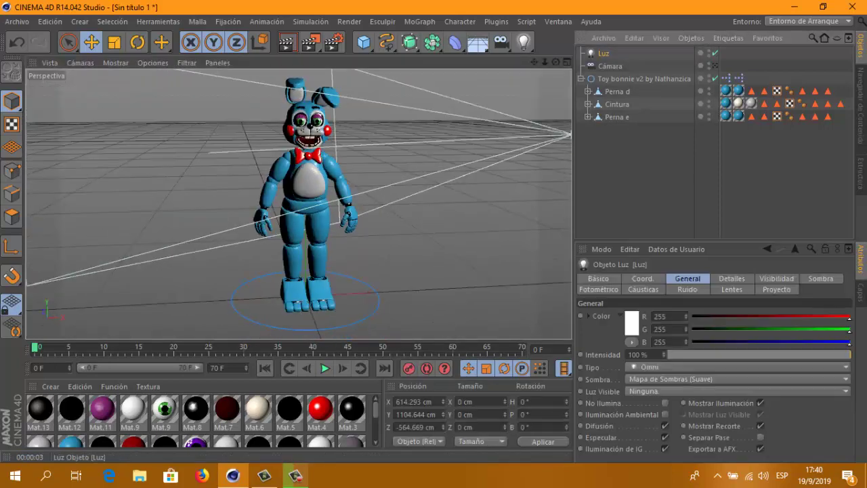
click(634, 38)
click(644, 86)
click(634, 38)
click(643, 99)
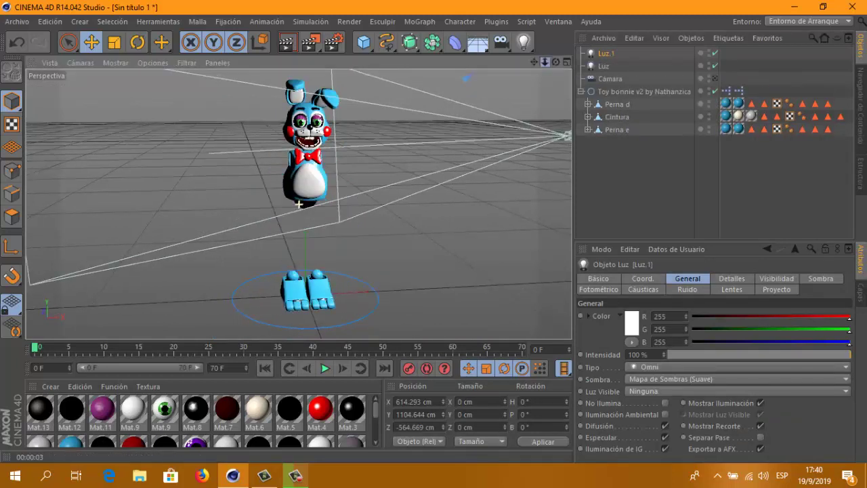
Move Luz.1 to X -1324.526 cm on Bonnie's left and tint it light blue (129, 205, 255).
scroll(299, 204, down, 3)
mouse_move(393, 164)
mouse_down()
mouse_move(287, 216)
mouse_move(326, 197)
mouse_up()
mouse_move(264, 230)
mouse_down()
mouse_move(254, 229)
mouse_move(271, 237)
mouse_move(302, 193)
mouse_up()
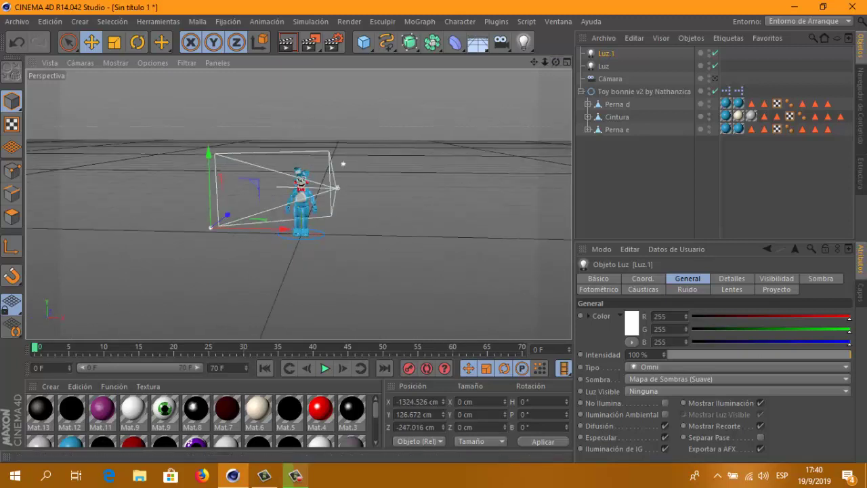
drag(850, 316, 786, 317)
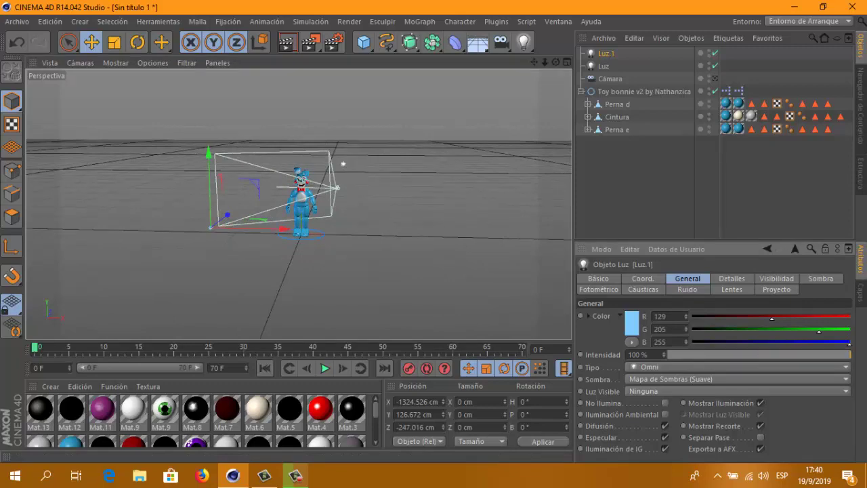
scroll(301, 196, up, 5)
scroll(301, 197, up, 5)
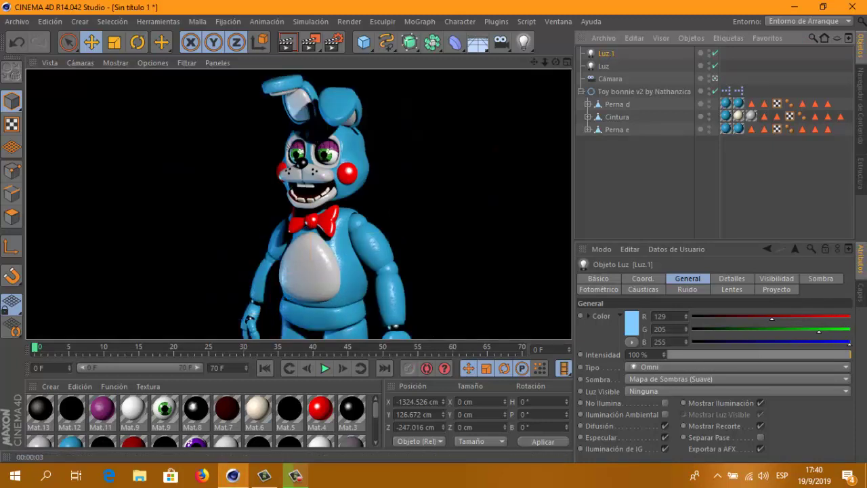
key(ctrl+shift+a)
Copy the original light Luz again and paste it as Luz.2.
alt+drag(298, 203, 353, 224)
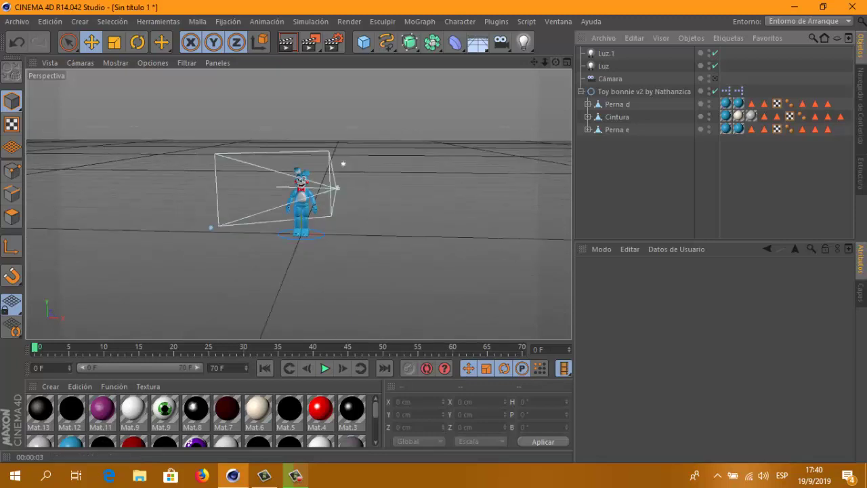
click(606, 53)
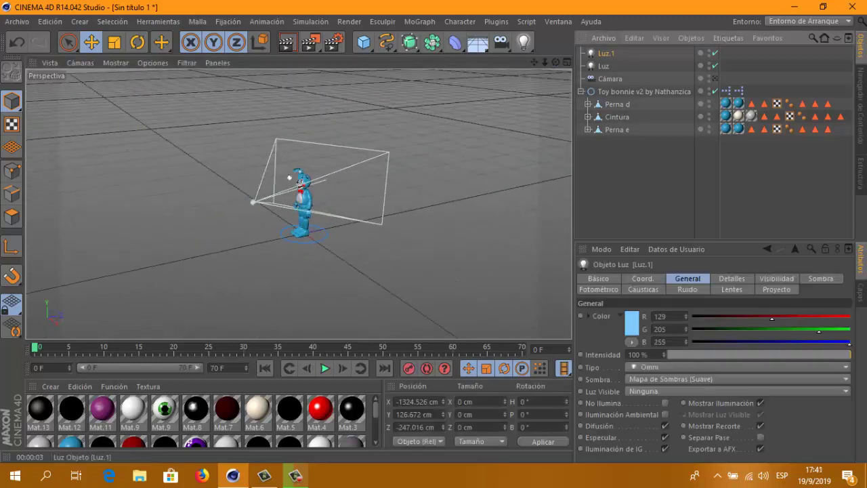
click(603, 66)
click(634, 38)
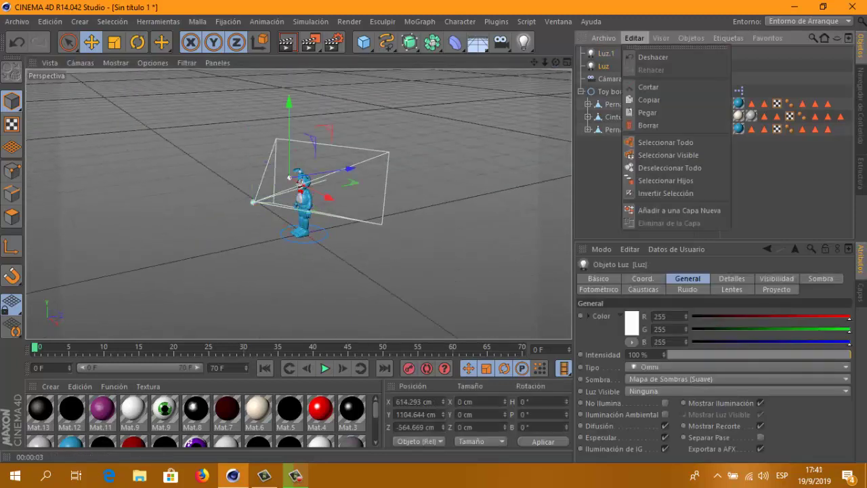
click(652, 95)
click(634, 38)
click(652, 108)
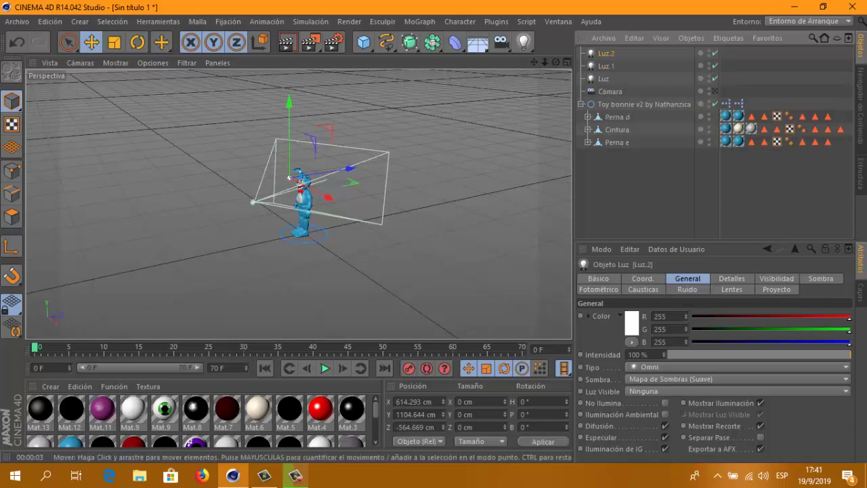
Move Luz.2 back along Z, tint it orange with green 173, then preview-render and play.
mouse_move(289, 178)
alt+mouse_down()
mouse_move(308, 146)
mouse_move(321, 152)
mouse_move(301, 176)
mouse_move(305, 213)
mouse_move(379, 203)
alt+mouse_up()
drag(325, 215, 293, 224)
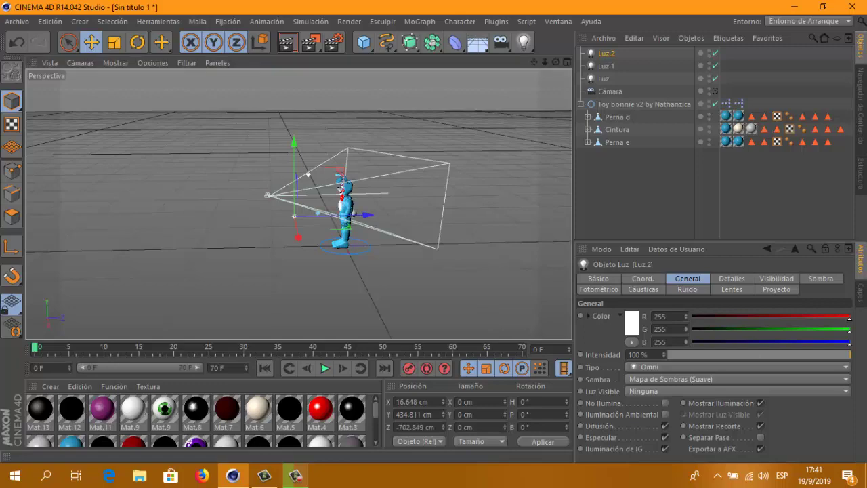
click(799, 330)
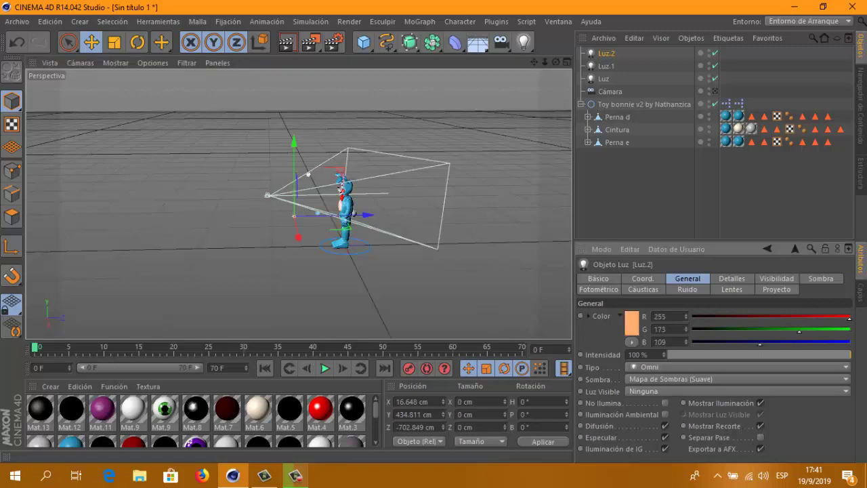
click(286, 42)
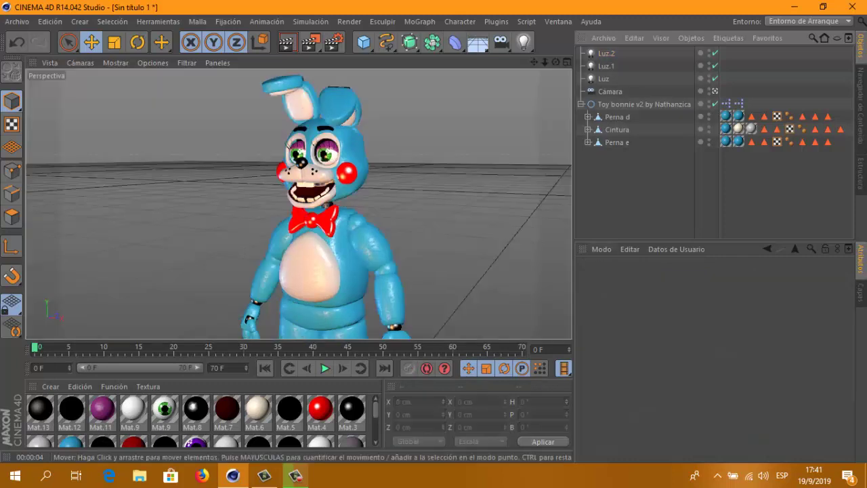
click(324, 368)
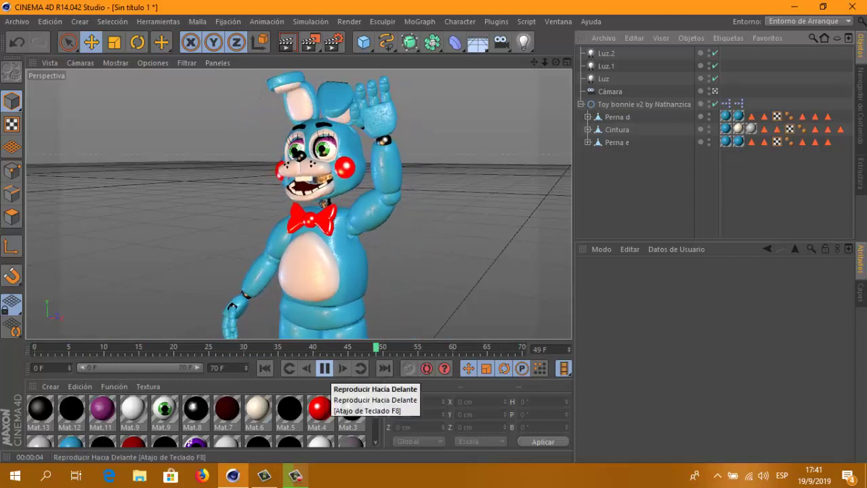
click(324, 368)
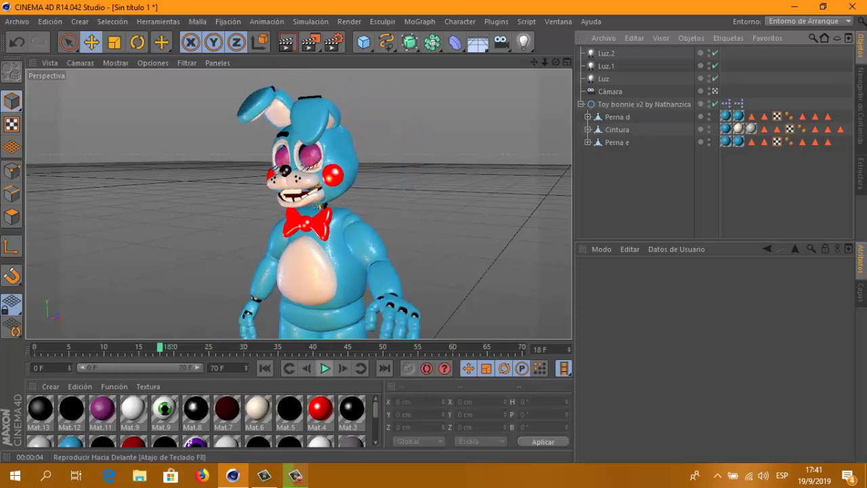
click(115, 62)
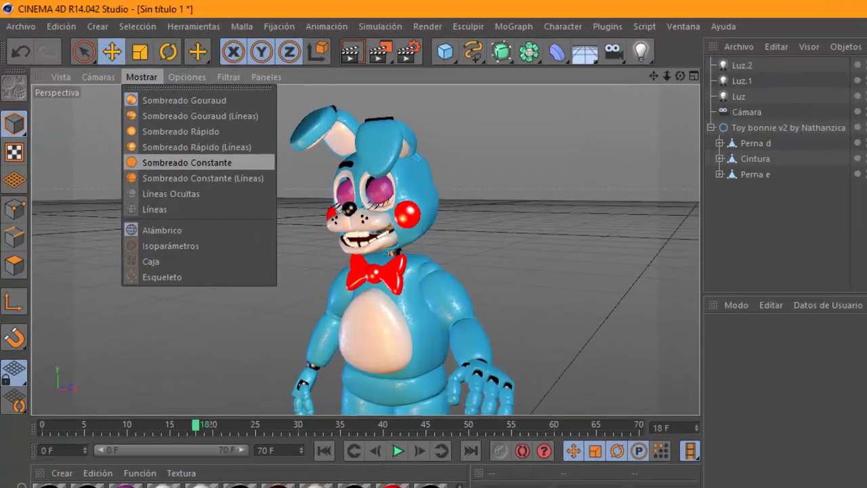
click(187, 162)
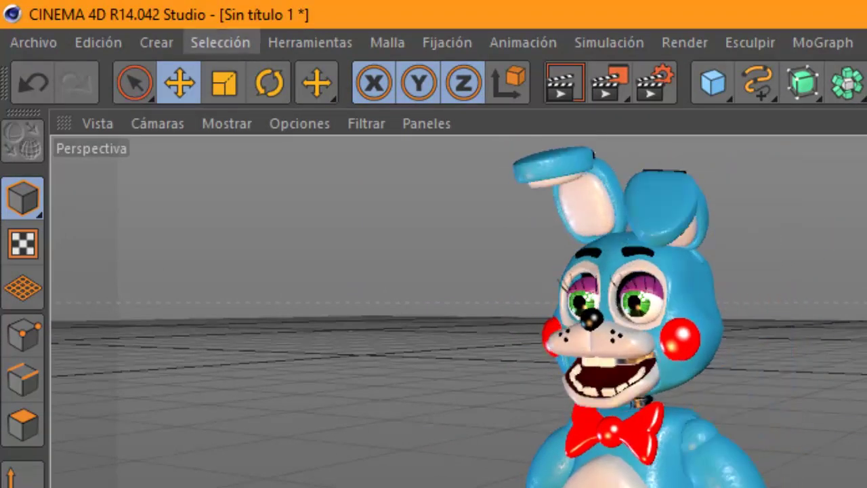
click(227, 123)
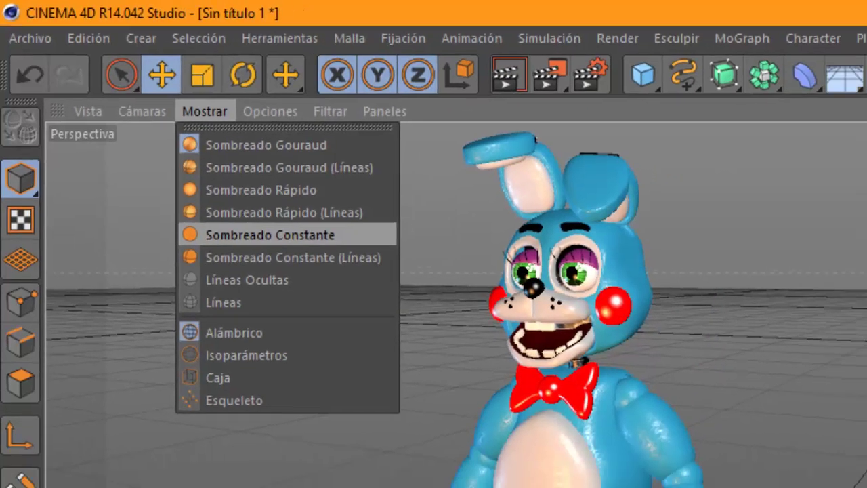
click(300, 260)
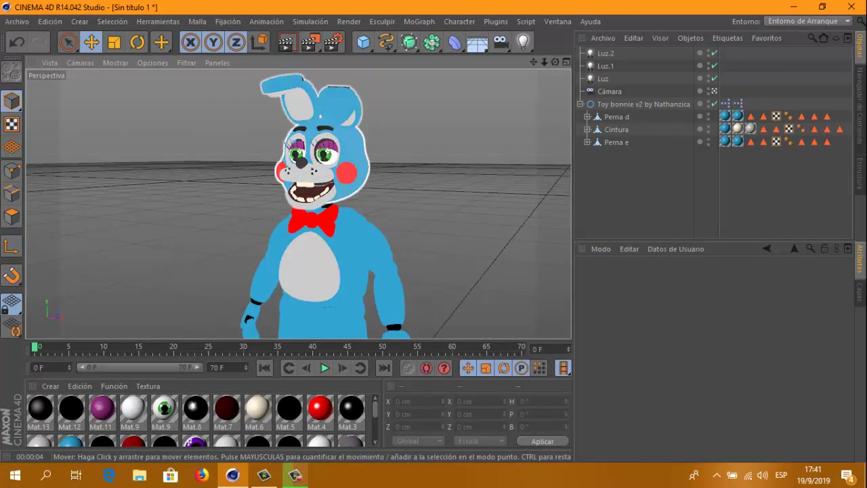
click(115, 62)
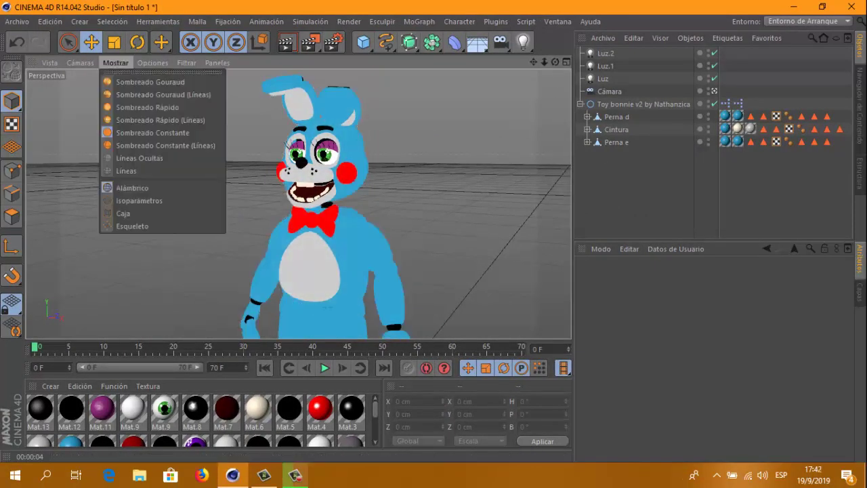
click(142, 82)
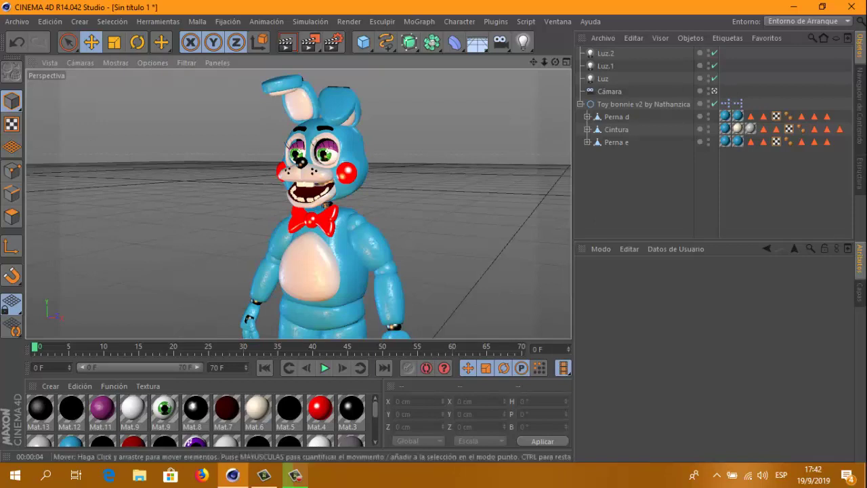
click(324, 368)
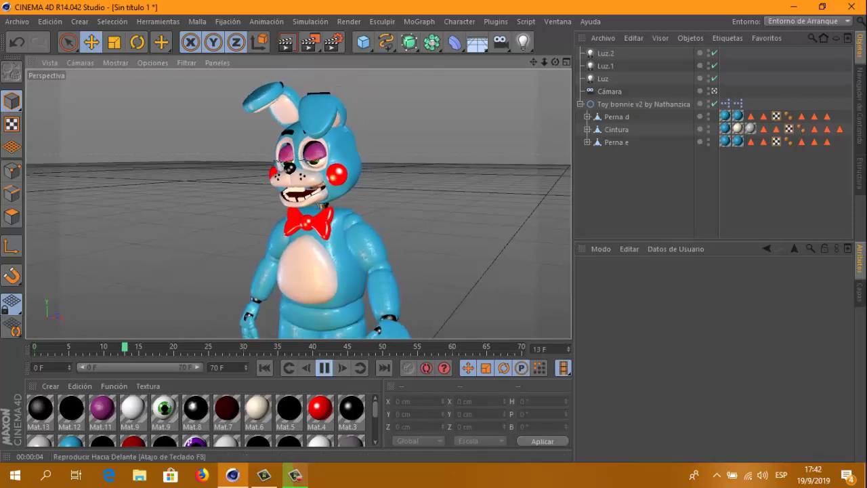
click(325, 368)
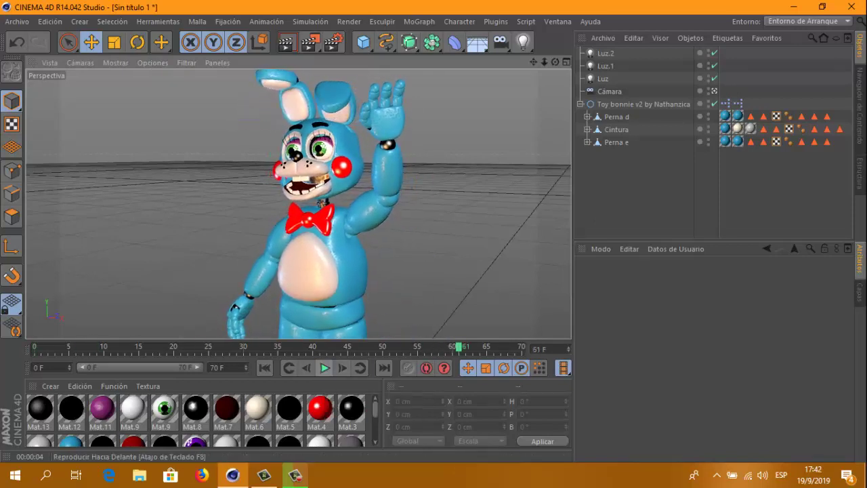
click(286, 42)
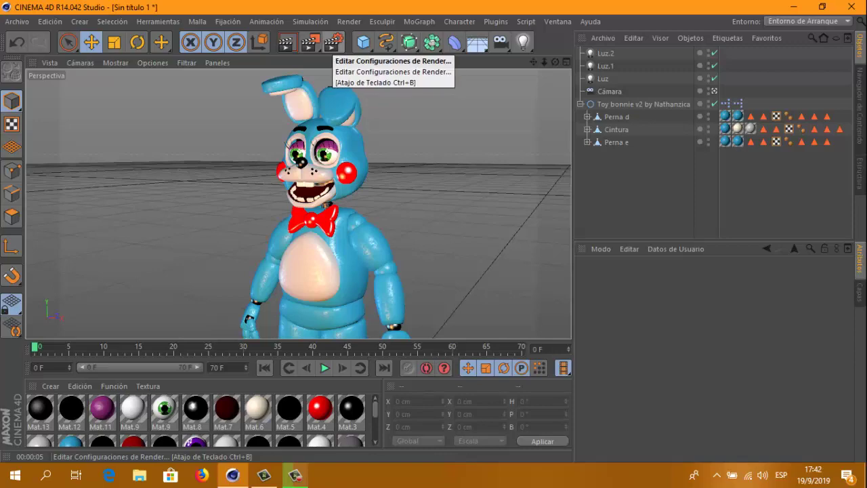
click(332, 42)
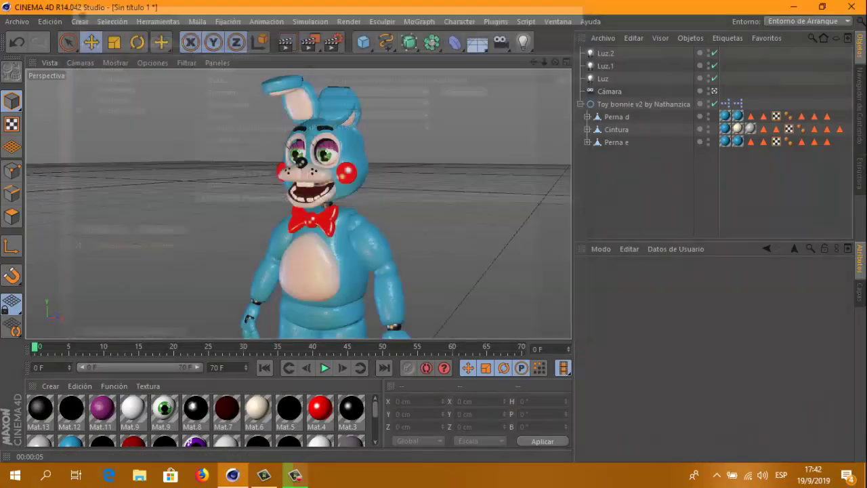
click(578, 10)
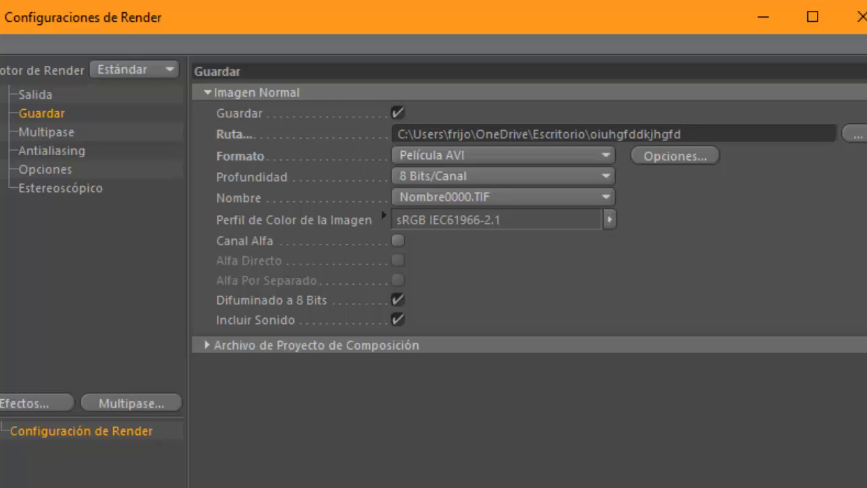
click(35, 94)
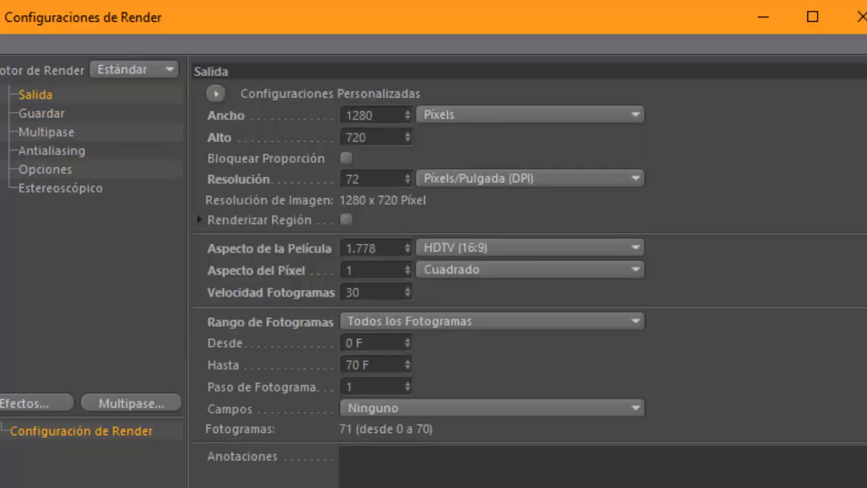
click(493, 321)
click(407, 387)
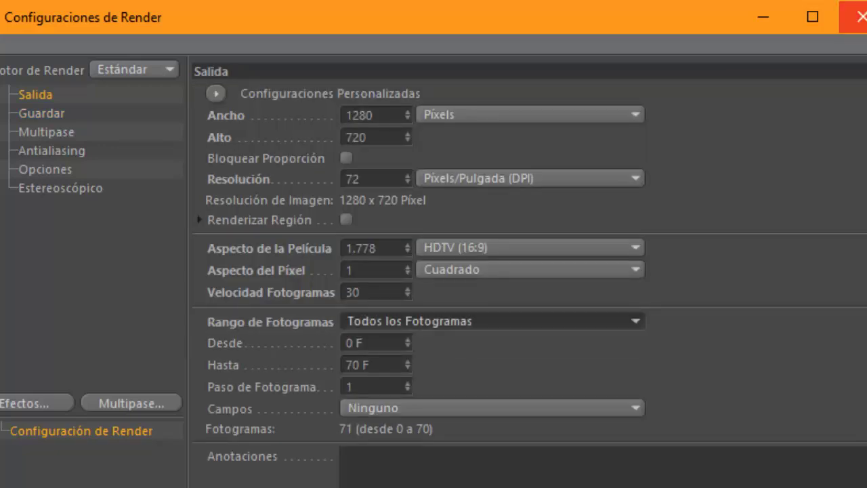
click(857, 17)
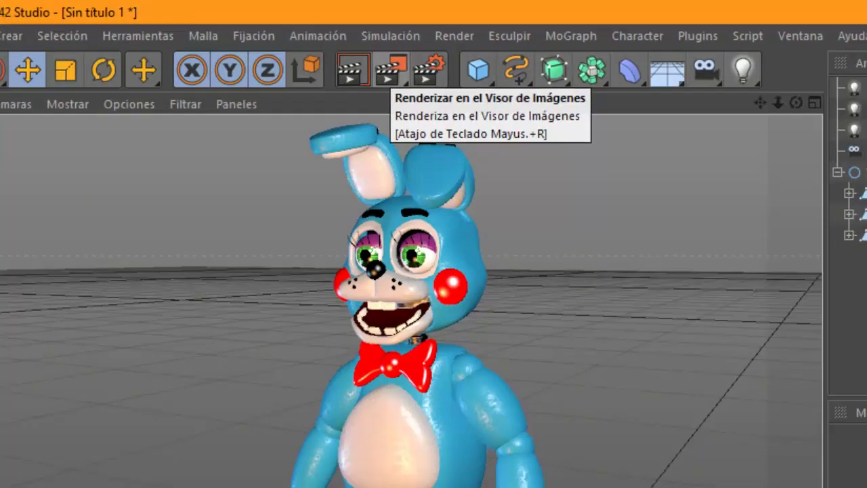
Render all 71 frames at 1280x720 to the Picture Viewer and play the wave animation.
click(399, 72)
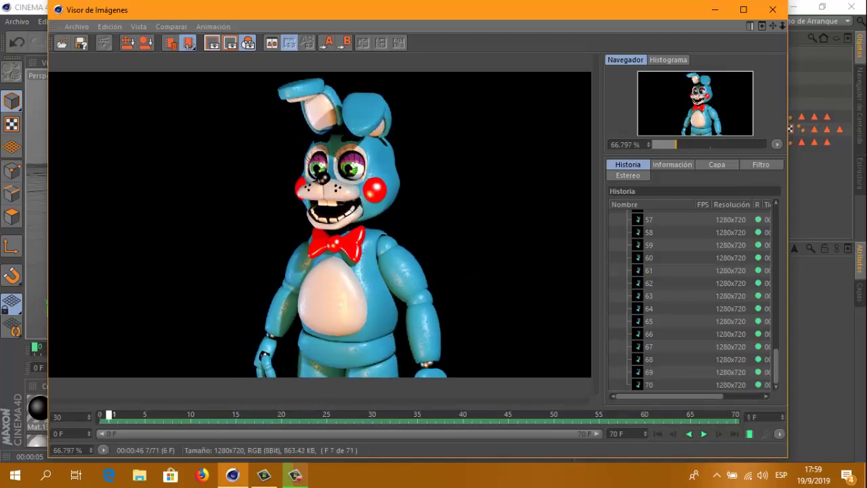
click(704, 434)
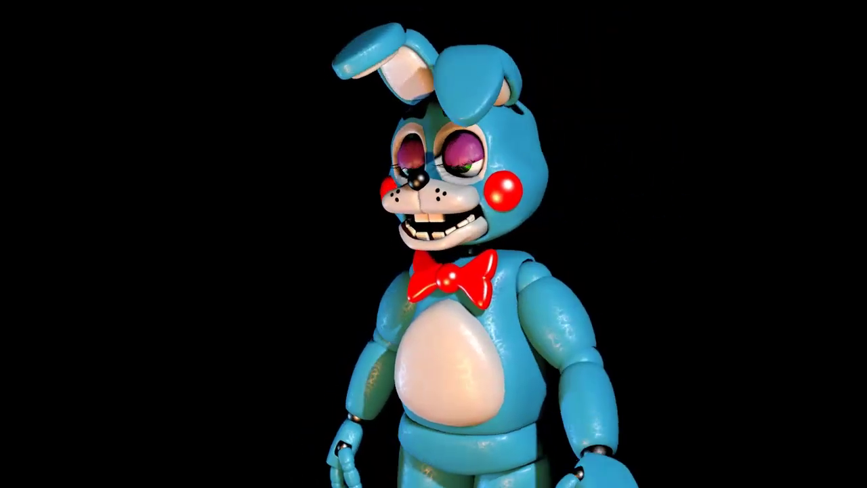
Exit full-screen playback back to the Picture Viewer with the 71 rendered frames.
key(Escape)
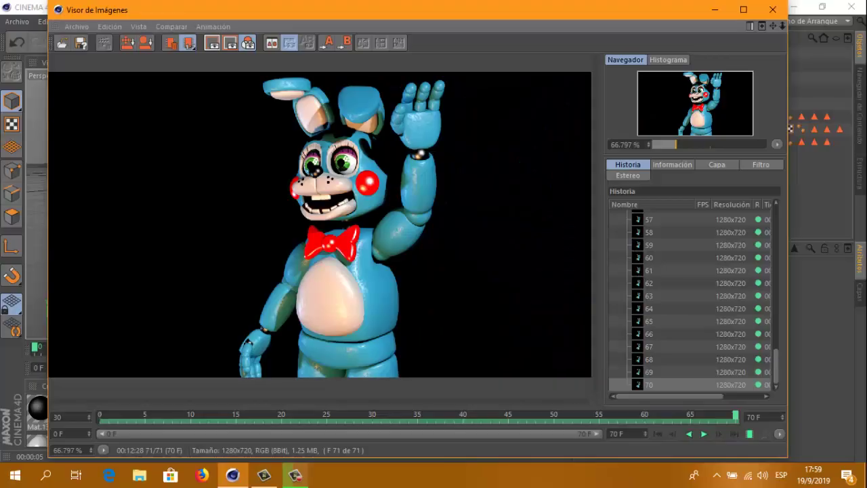